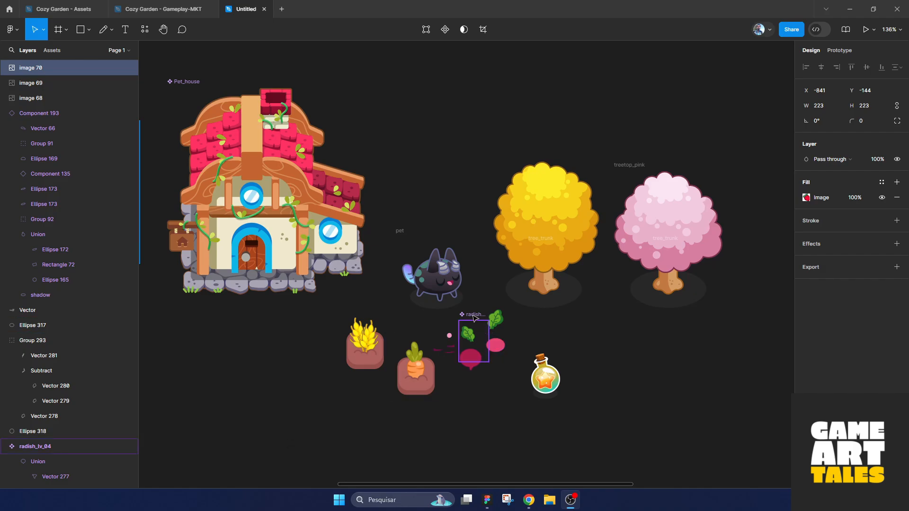
Step: Switch to the browser and look over the Cozy Garden Steam store page, stepping through its gallery screenshots
left_click(590, 327)
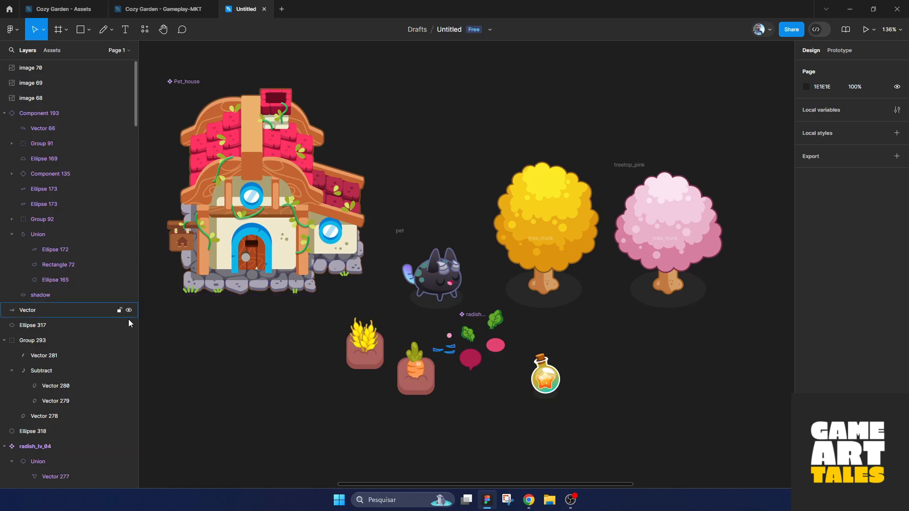
key("alt+Tab")
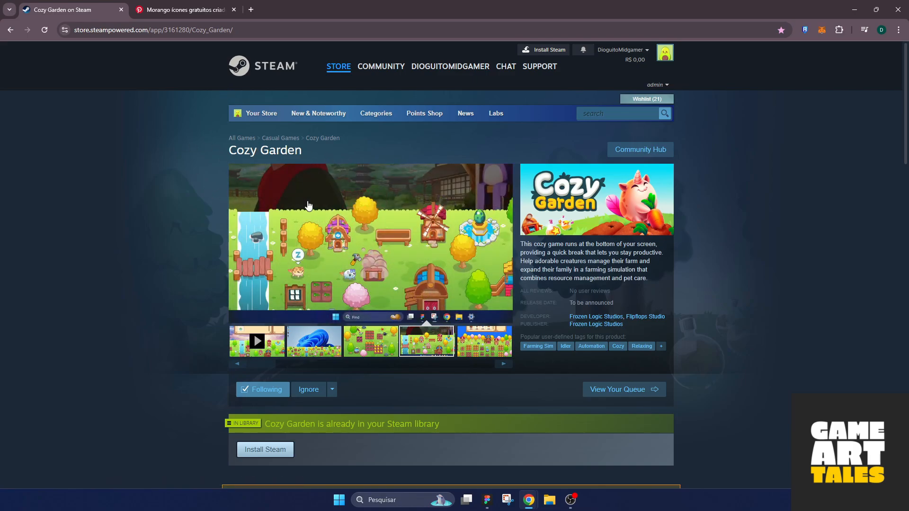
scroll(479, 391, "down", 3)
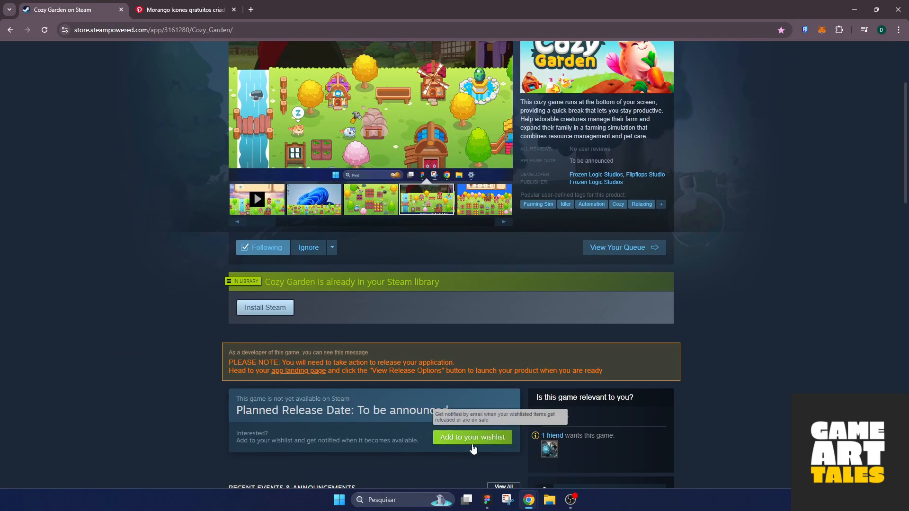
scroll(456, 388, "up", 3)
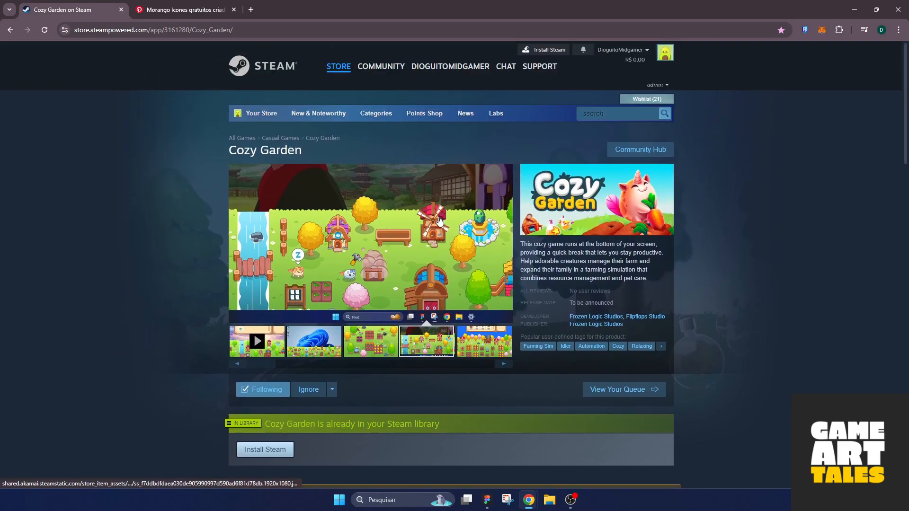
left_click(363, 350)
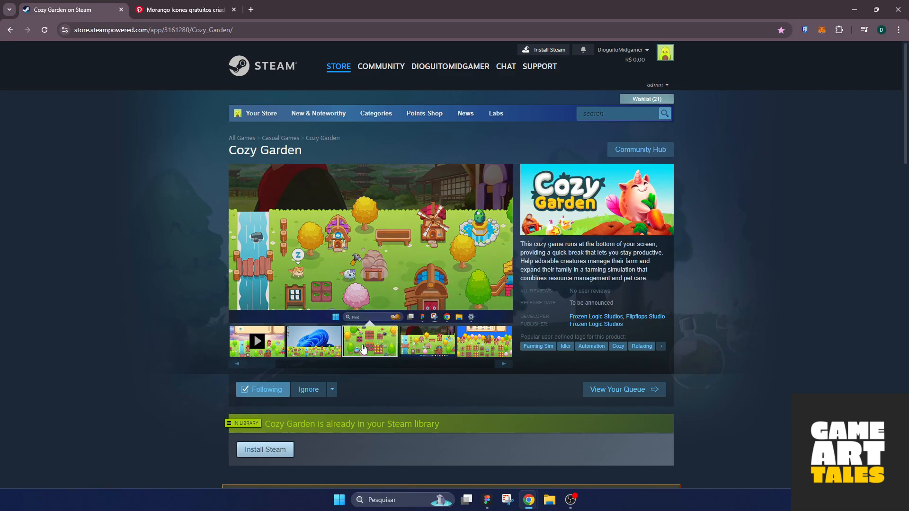
left_click(483, 342)
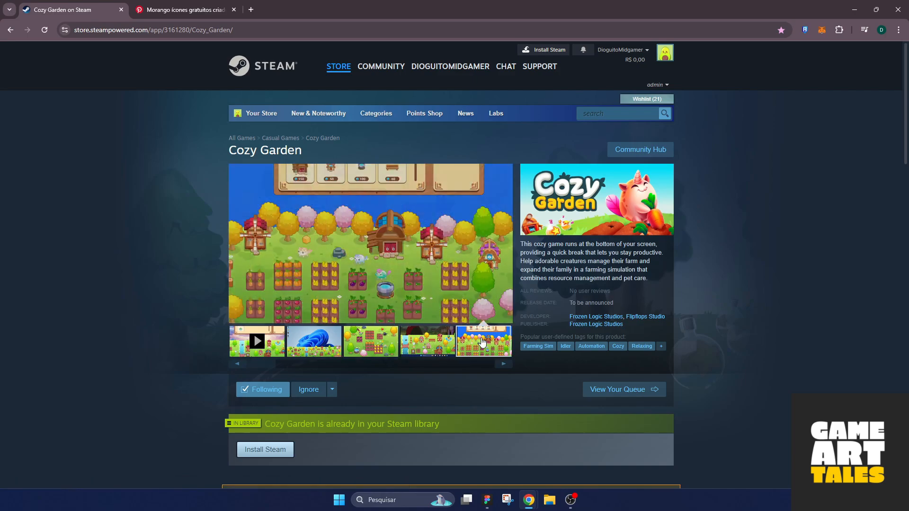
left_click(498, 365)
left_click(377, 344)
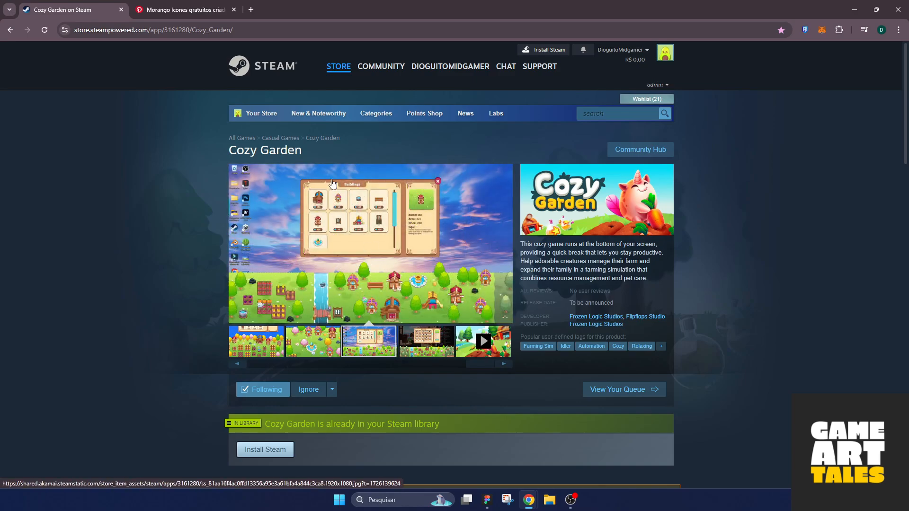
Step: View the Buildings and Collection screenshots enlarged, close the viewer, and return to the Figma file
left_click(344, 199)
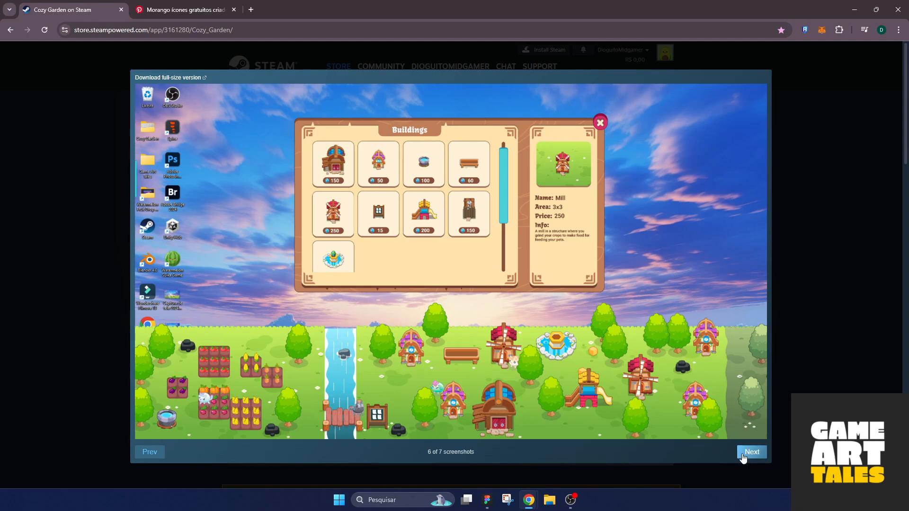
left_click(745, 455)
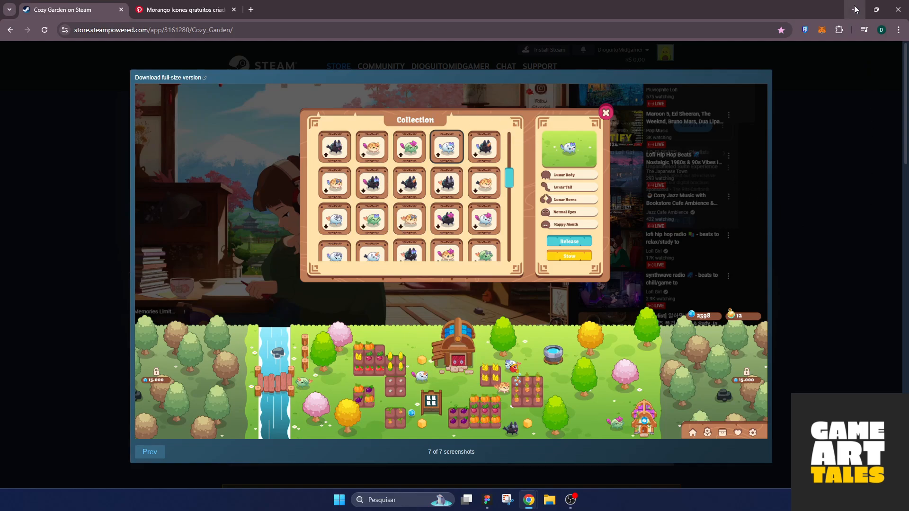
left_click(112, 143)
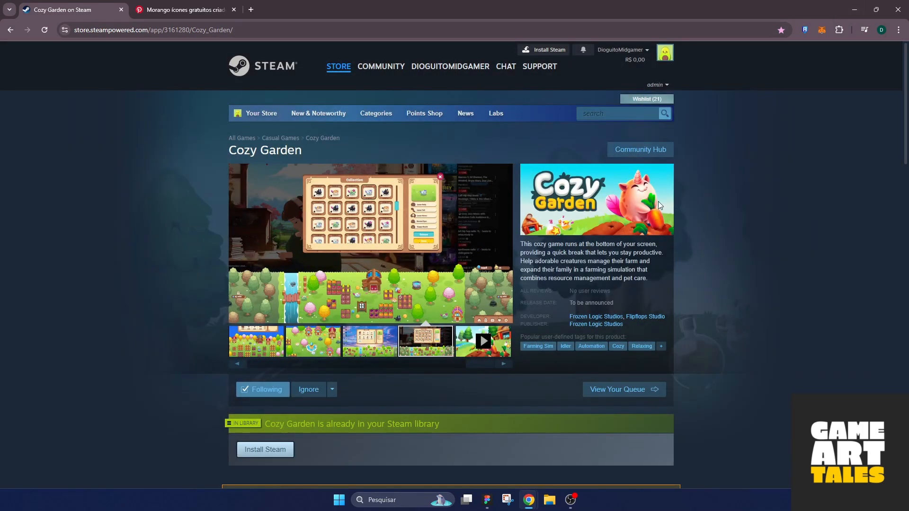
left_click(855, 9)
Step: Examine the Pet_house component, the pet, the yellow and pink trees, and the potion on the canvas
scroll(428, 236, "up", 2)
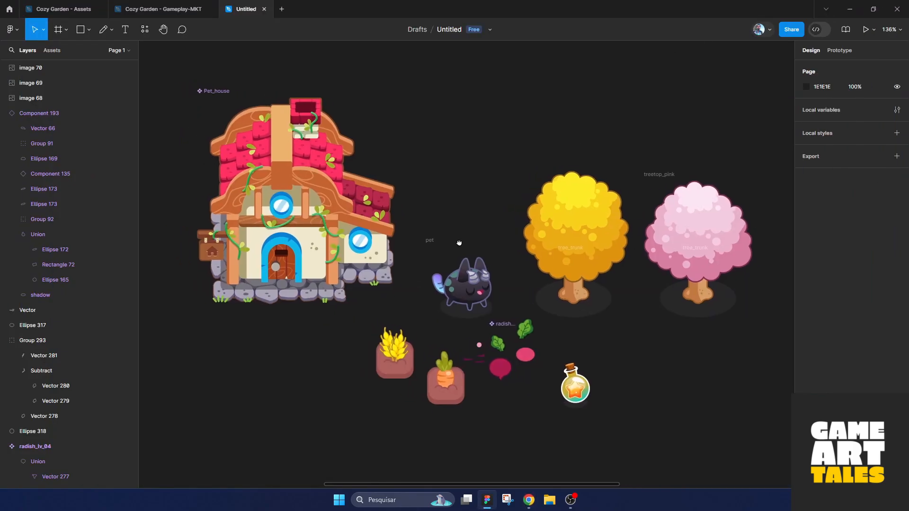
scroll(461, 264, "up", 2)
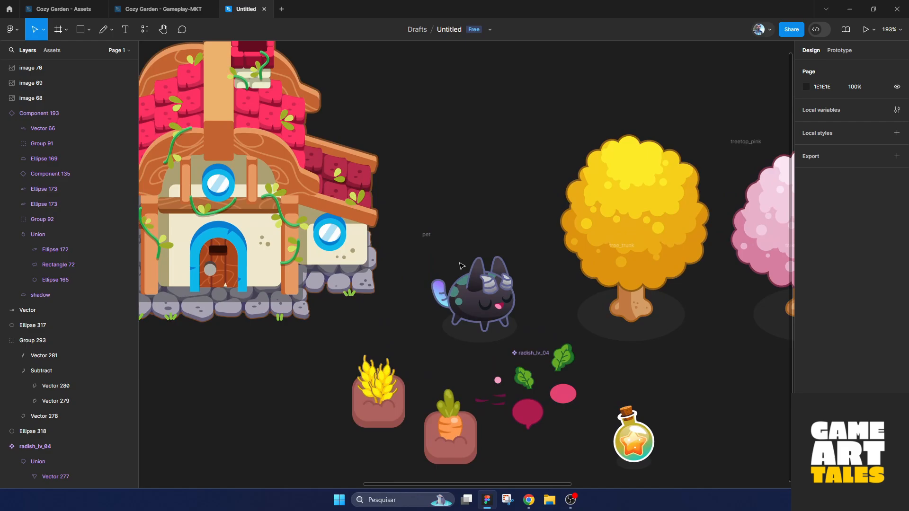
scroll(462, 266, "down", 1)
left_click_drag(552, 349, 464, 297)
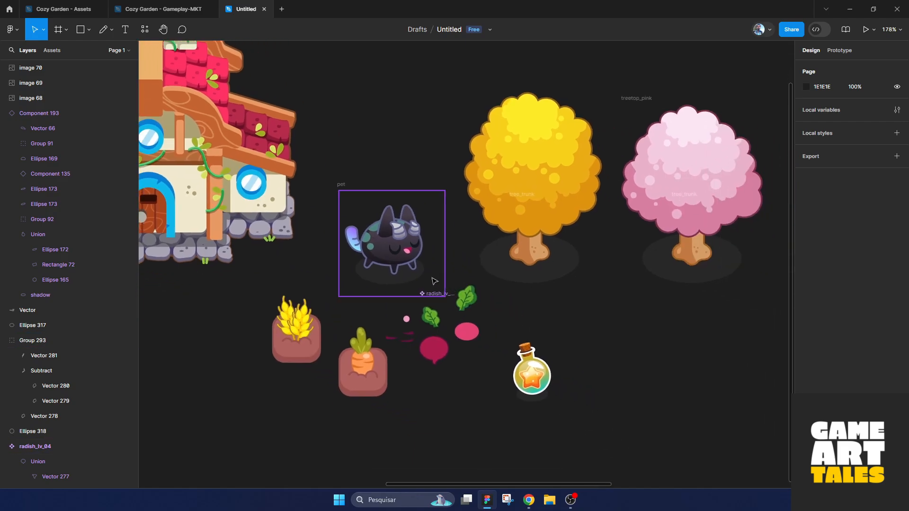
scroll(367, 216, "up", 2)
mouse_move(330, 250)
left_mouse_down()
mouse_move(320, 217)
mouse_move(330, 240)
left_mouse_up()
left_click(320, 240)
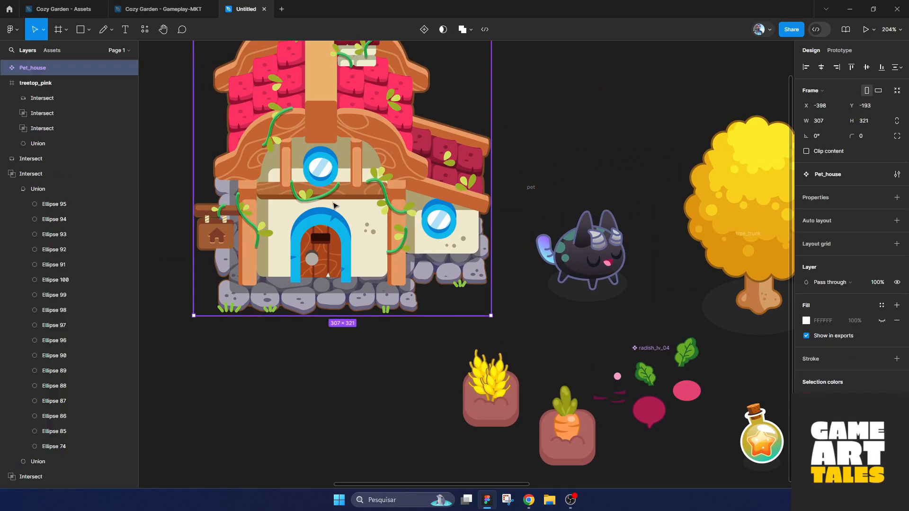
scroll(330, 250, "up", 2)
scroll(319, 241, "up", 2)
scroll(331, 258, "down", 3)
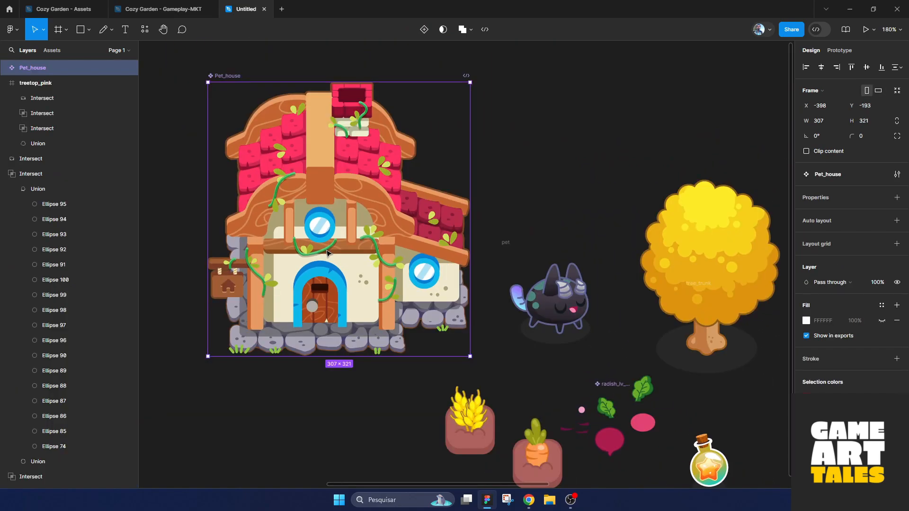
scroll(466, 286, "right", 6)
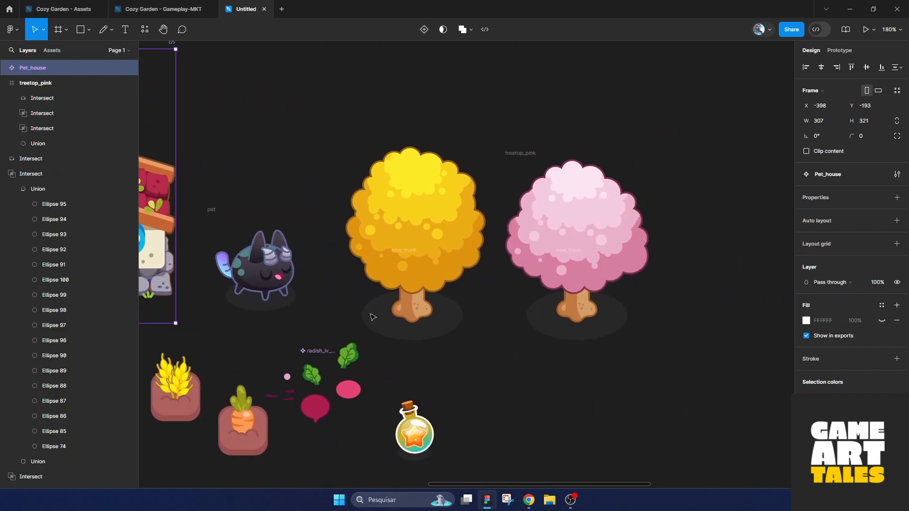
scroll(538, 356, "down", 3)
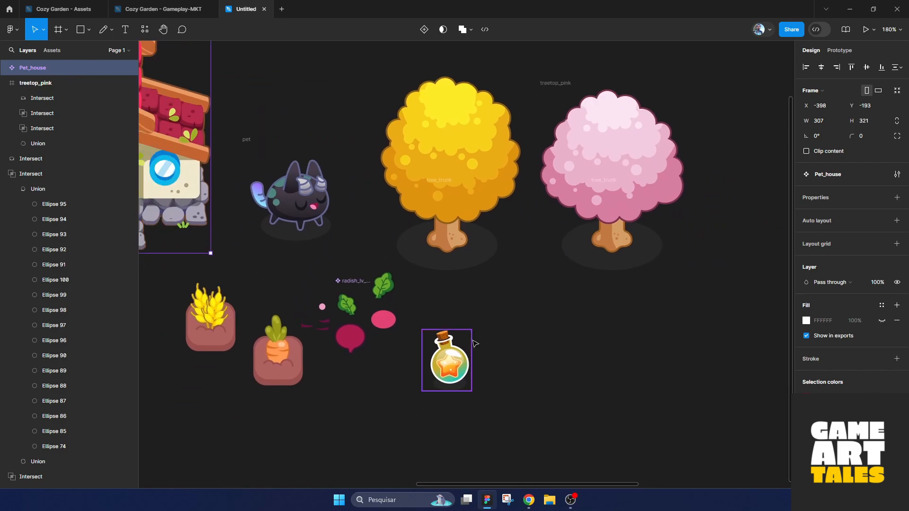
Step: Move the carrot crop group slightly down to about X -51, Y 250, and select the wheat crop group
scroll(514, 352, "up", 2)
left_click_drag(313, 355, 322, 415)
scroll(220, 306, "up", 3)
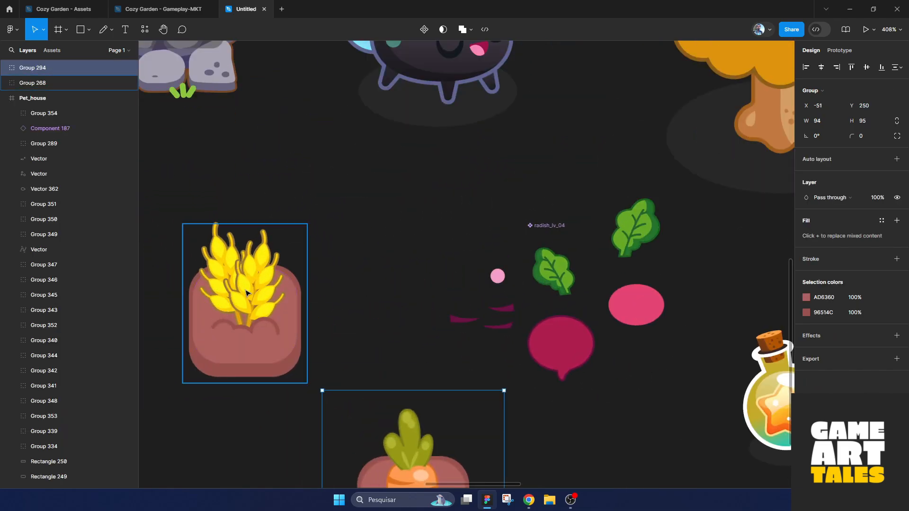
left_click(221, 304)
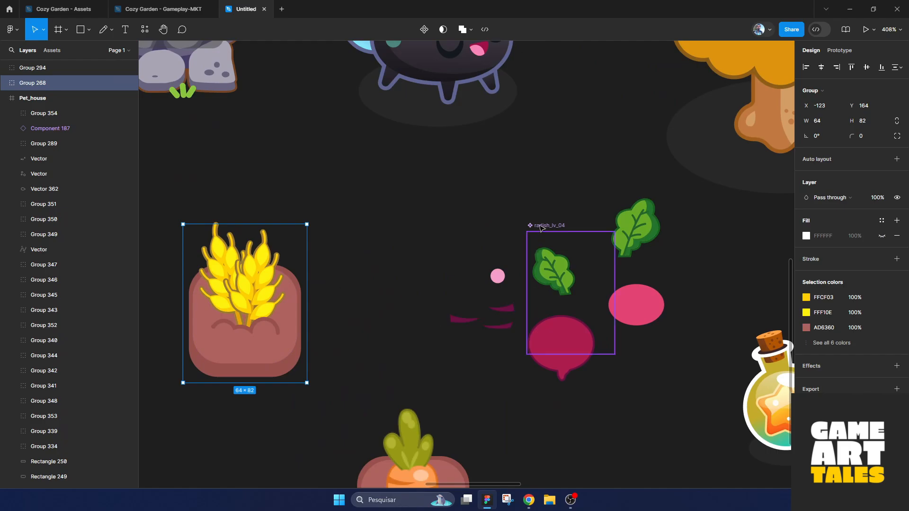
Step: Place the large pink ellipse on the dark red body of the disassembled radish_lv_04 component
left_click(551, 300)
scroll(550, 299, "up", 1)
scroll(551, 298, "right", 3)
scroll(550, 298, "down", 1)
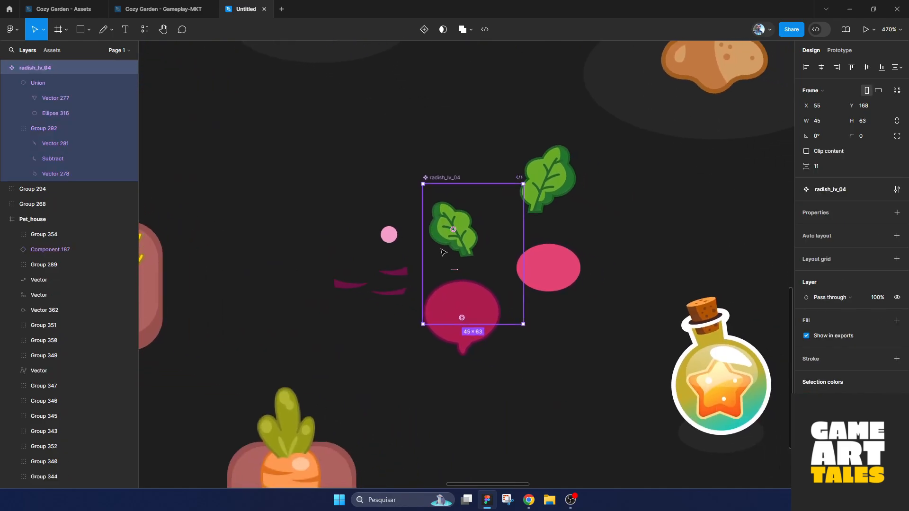
left_click(492, 351)
scroll(497, 357, "up", 1)
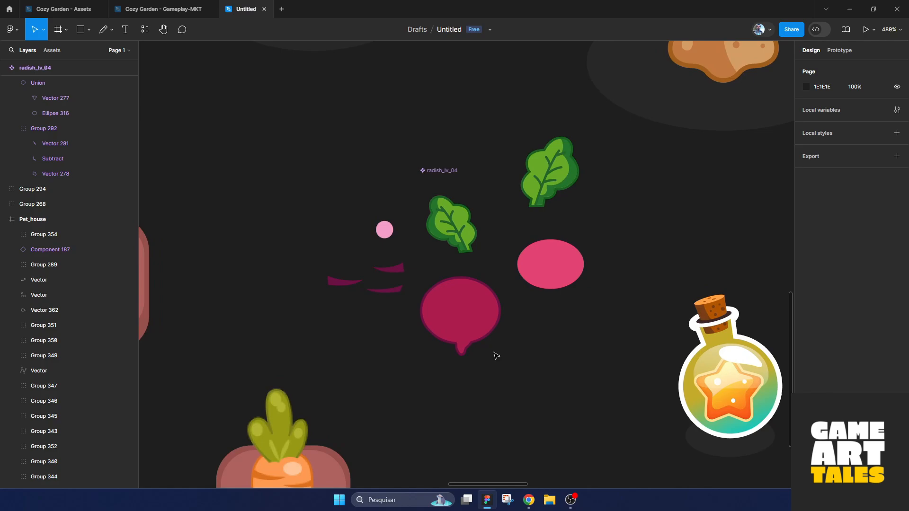
left_click(392, 293)
scroll(392, 292, "up", 3)
mouse_move(639, 246)
left_mouse_down()
mouse_move(573, 310)
mouse_move(514, 314)
mouse_move(519, 335)
left_mouse_up()
Step: Place the dark stripe shapes and the light pink highlight circle on the radish body
left_click(384, 290)
key("ctrl+z")
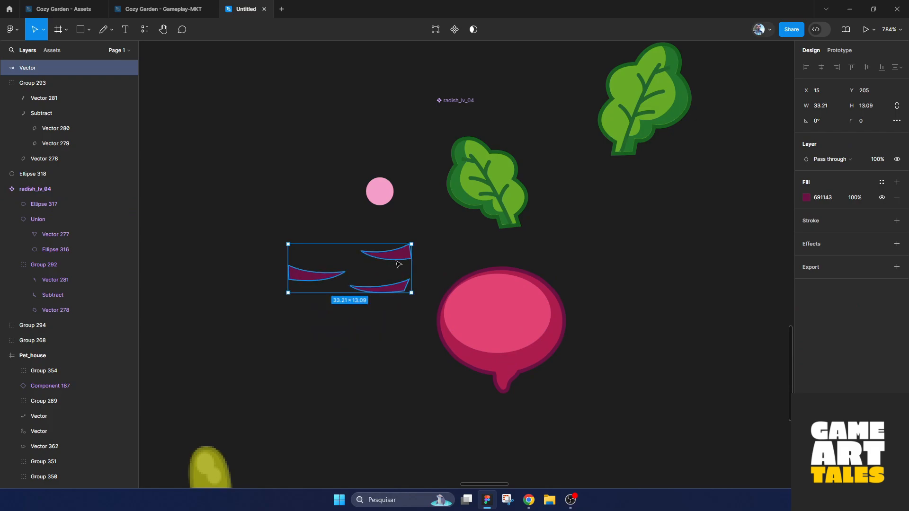
left_click_drag(397, 260, 547, 317)
left_click(380, 191)
mouse_move(380, 191)
left_mouse_down()
mouse_move(467, 268)
mouse_move(463, 308)
left_mouse_up()
Step: Attach both leaf groups to the top of the radish, layering the larger leaf behind the body
left_click_drag(496, 190, 471, 246)
left_click(631, 138)
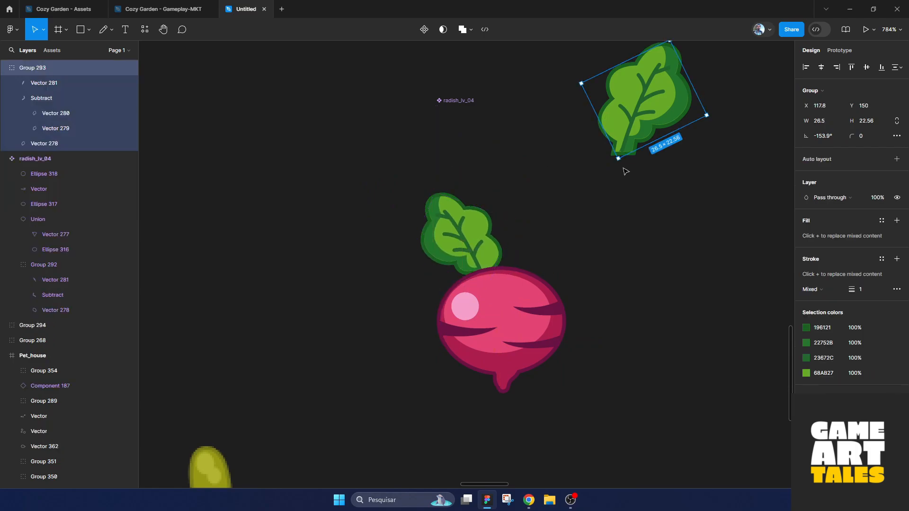
left_click_drag(640, 115, 526, 241)
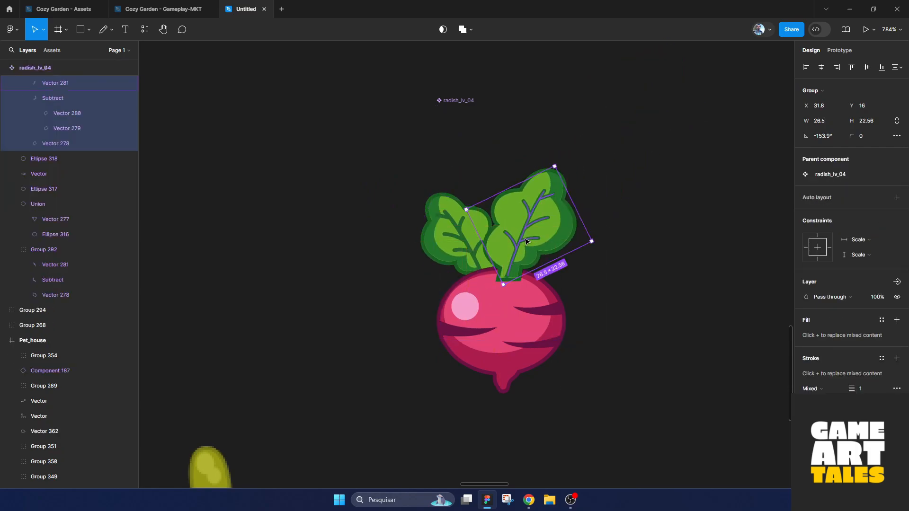
left_click(637, 240)
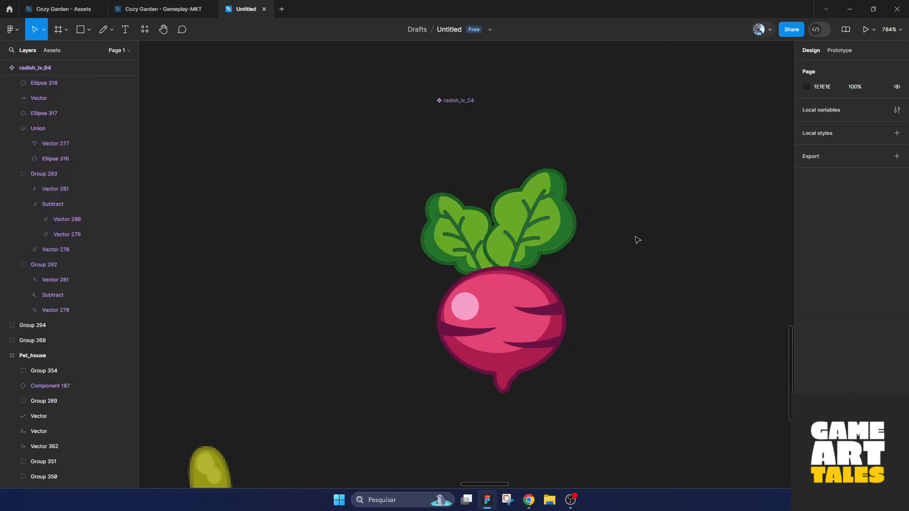
Step: Resize the radish_lv_04 component frame to fit its assembled artwork
left_click(534, 247)
left_click_drag(634, 304, 531, 273)
left_click(531, 272)
scroll(424, 271, "down", 3)
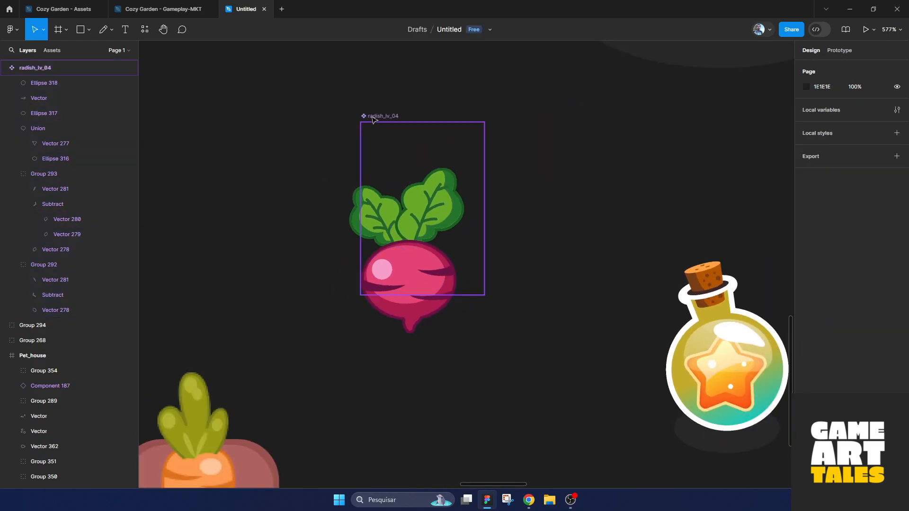
scroll(375, 138, "down", 4)
double_click(378, 115)
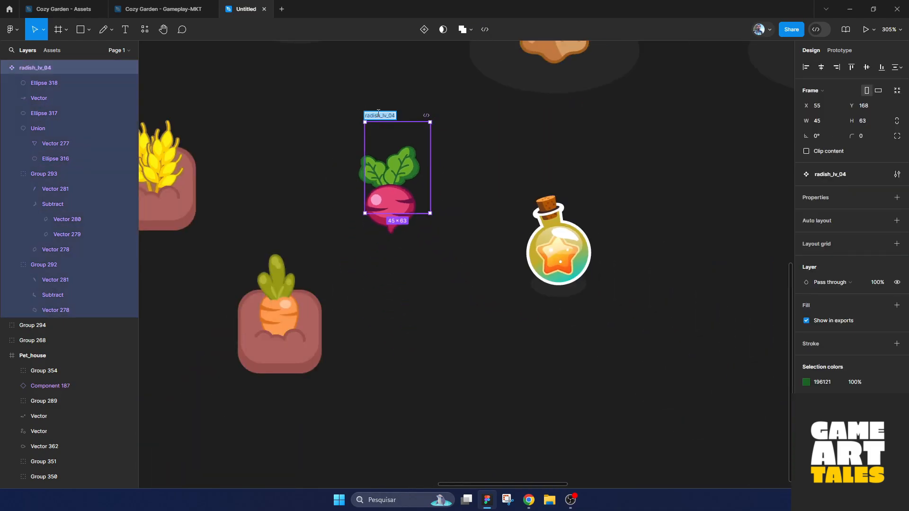
left_click(897, 91)
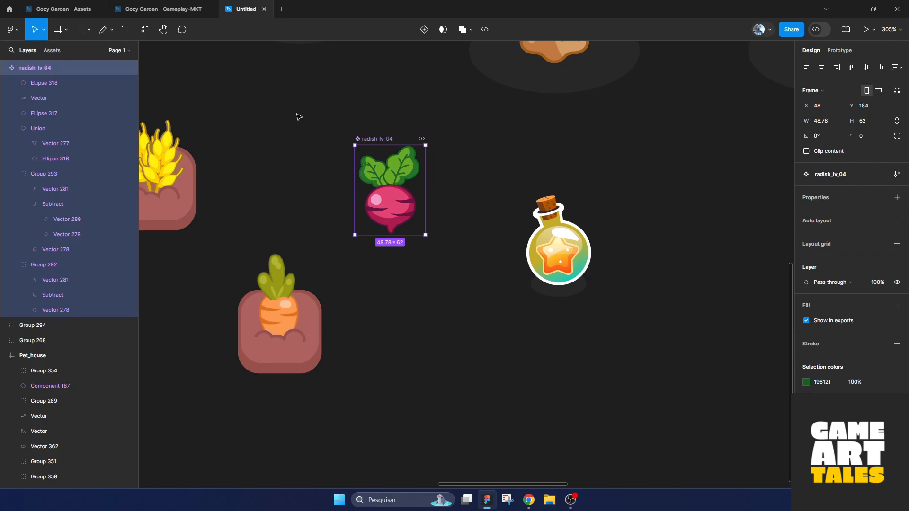
Step: Place two copies of the radish side by side beyond the potion and detach the second from its component
left_click_drag(380, 137, 709, 139)
left_click_drag(716, 197, 468, 239)
right_click(447, 232)
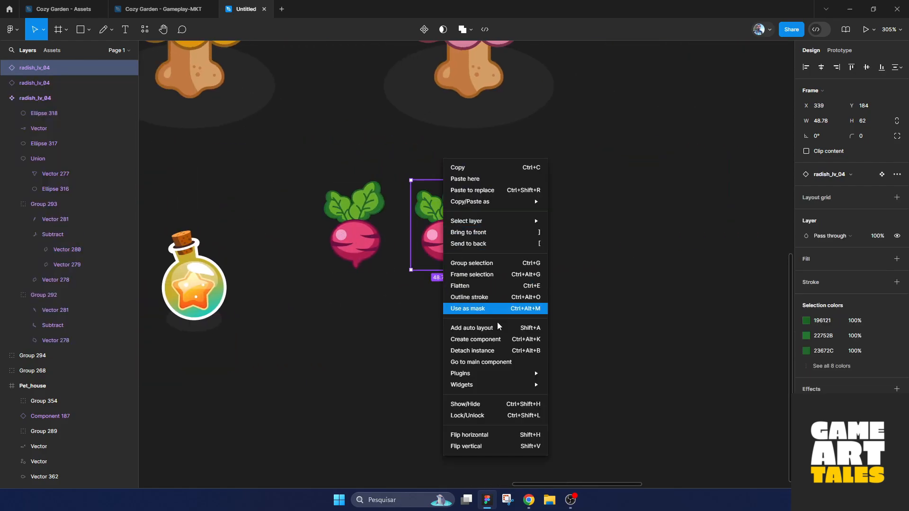
left_click(475, 358)
left_click(468, 319)
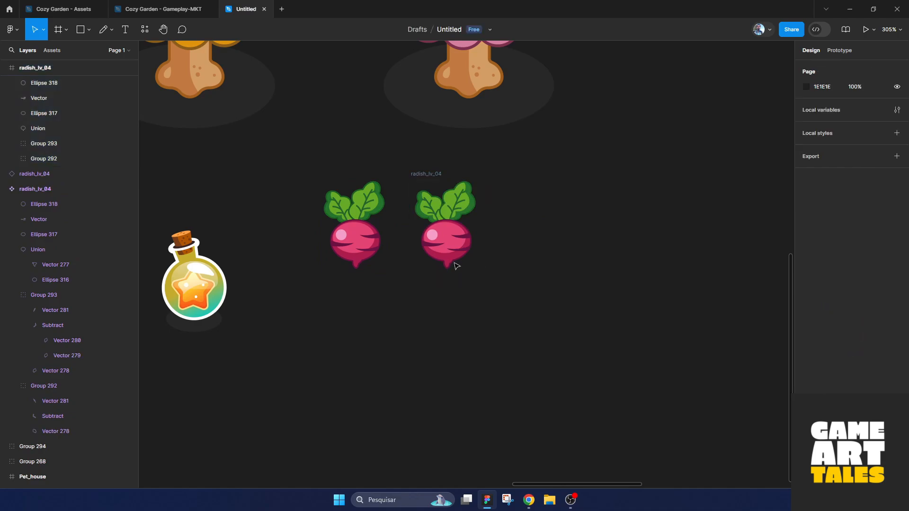
Step: Ungroup the detached radish and pull its two leaf groups away from the body
left_click(424, 177)
key("shift+ctrl+g")
scroll(405, 205, "up", 3)
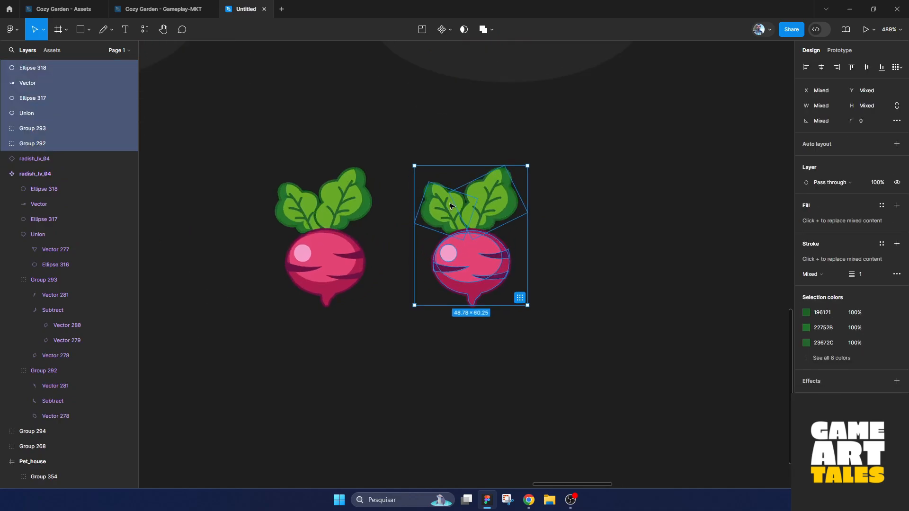
left_click(443, 217)
left_click_drag(443, 216, 419, 159)
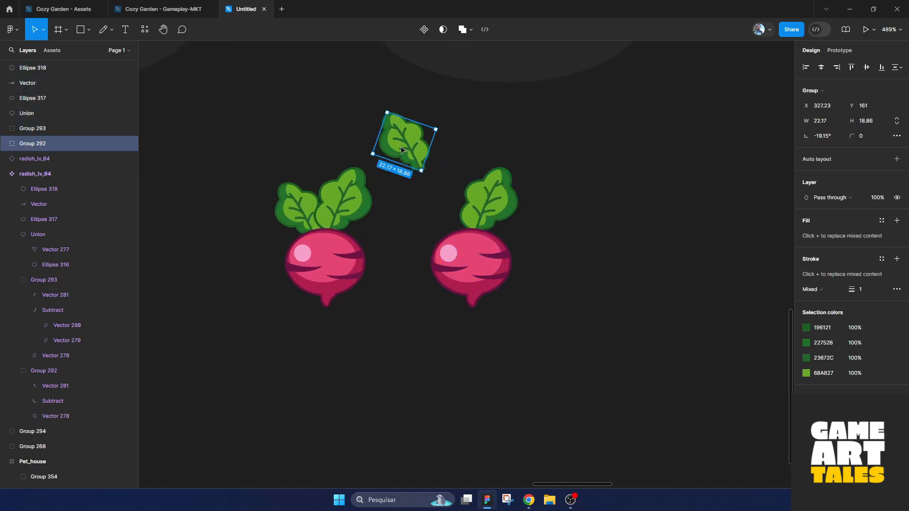
left_click_drag(486, 203, 521, 171)
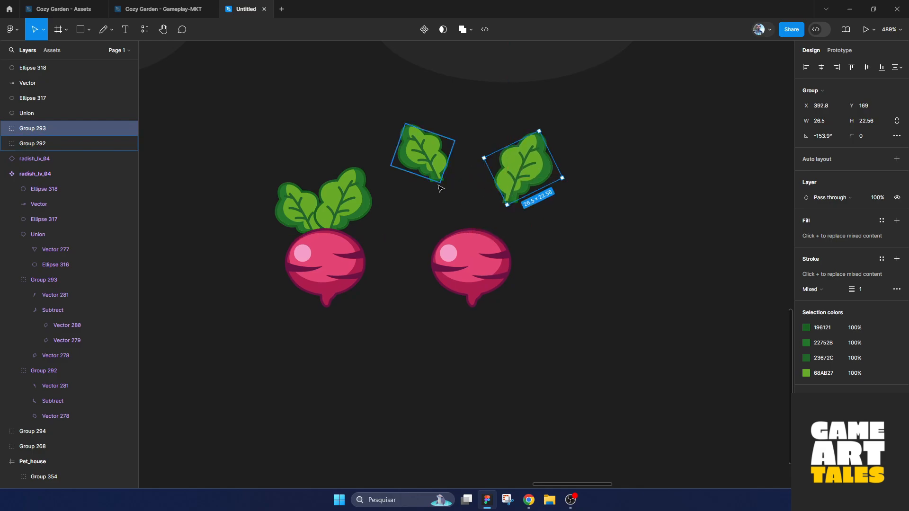
Step: Move the large pink ellipse and the light pink highlight circle off the ungrouped radish, out beside the body
scroll(463, 283, "up", 4)
left_click(471, 258)
left_click_drag(470, 258, 654, 217)
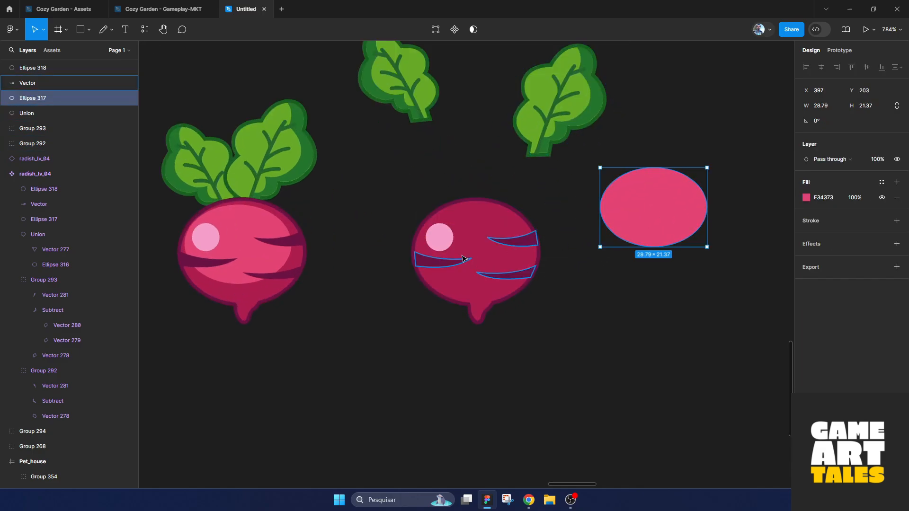
left_click(430, 249)
left_click_drag(439, 237, 622, 141)
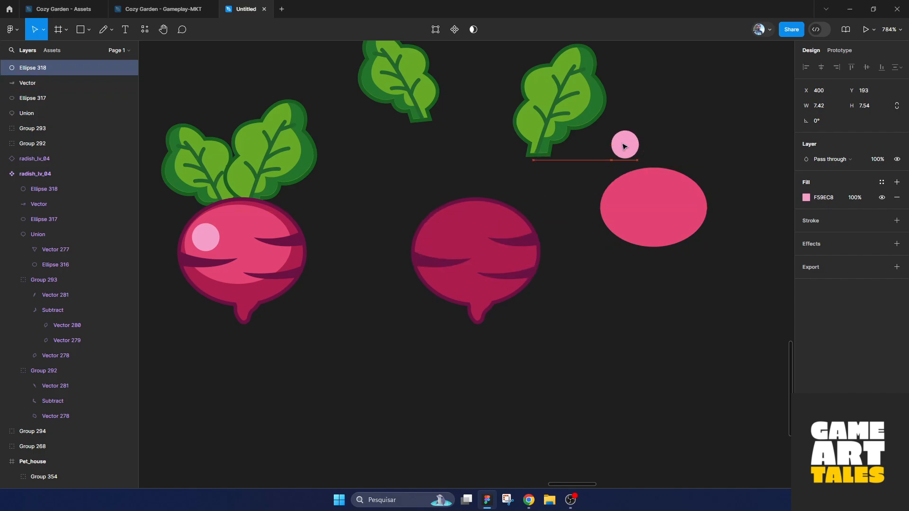
Step: Move the dark crimson radish body off its three stripes to a spot below the large pink ellipse
left_click(476, 228)
left_click_drag(476, 232, 620, 308)
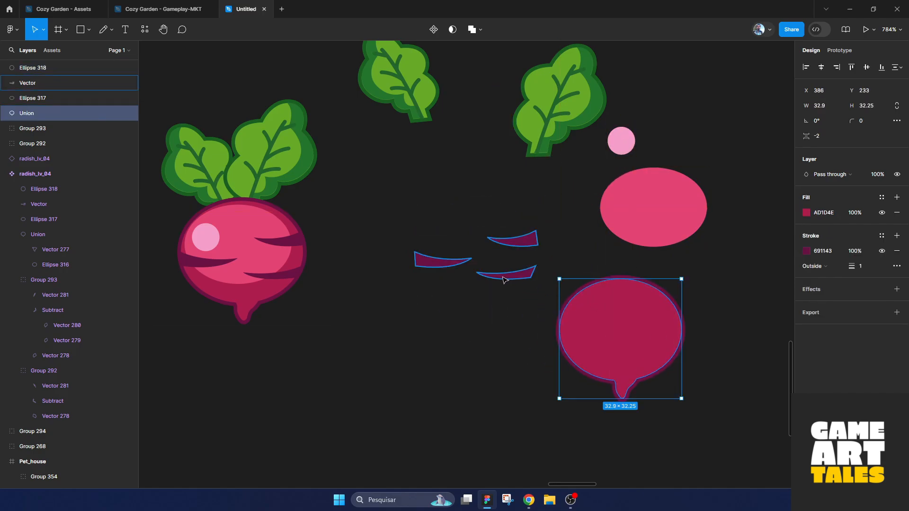
left_click_drag(503, 280, 468, 275)
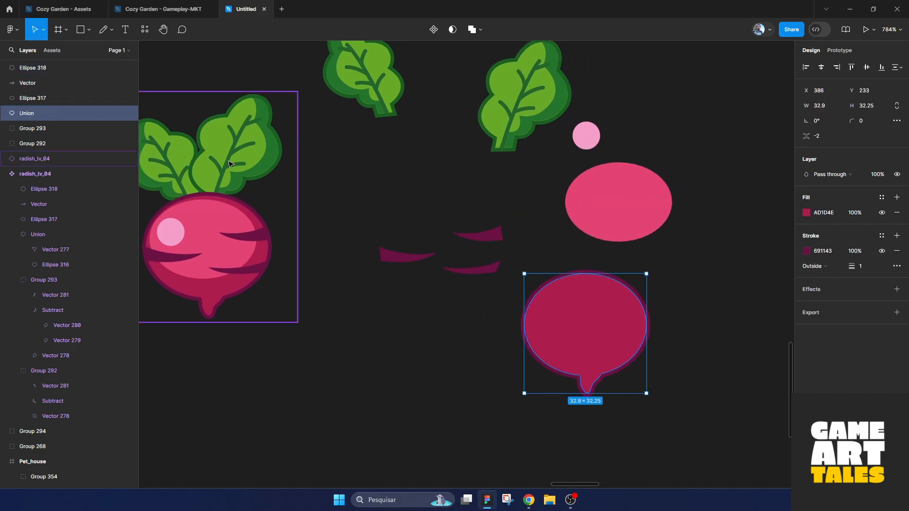
Step: Set up the Pencil tool with a light pink FFA8BD stroke and a stroke width of 1
left_click(89, 30)
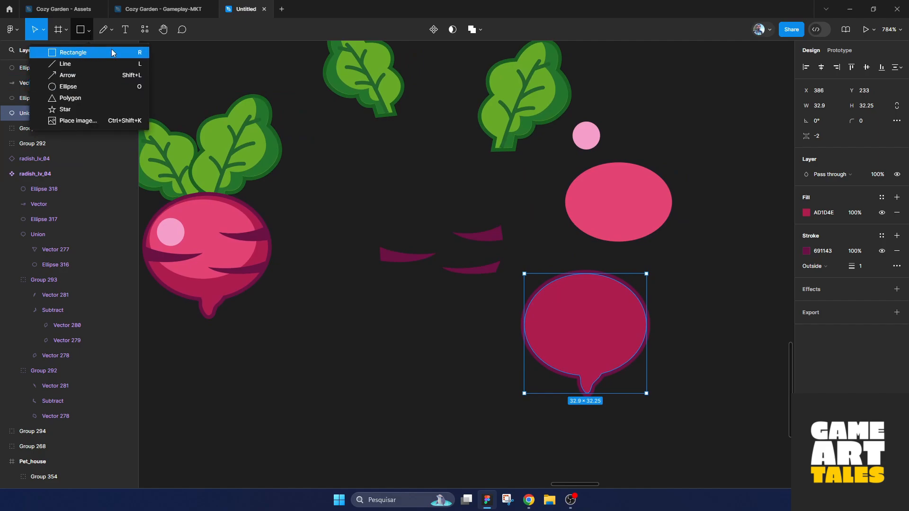
left_click(111, 30)
left_click(118, 65)
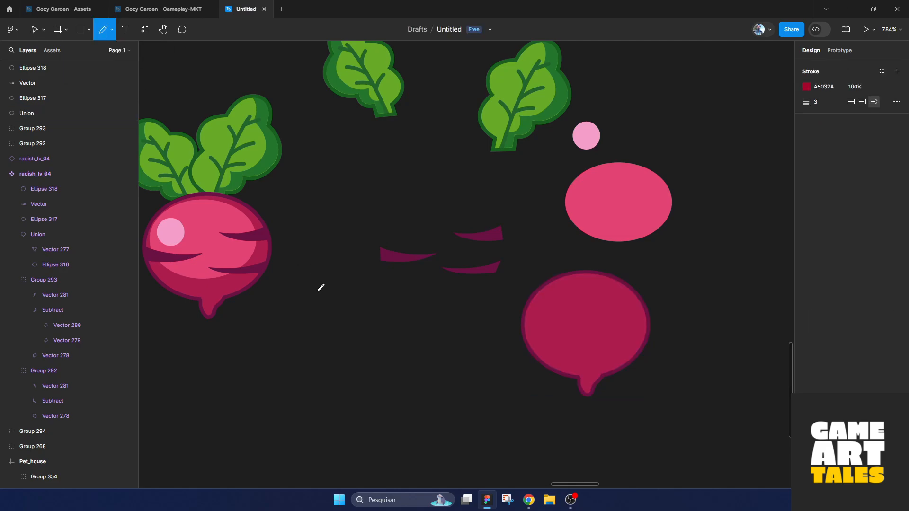
left_click_drag(335, 337, 384, 422)
key("ctrl+z")
left_click(808, 89)
left_click_drag(767, 154, 721, 116)
left_click(816, 102)
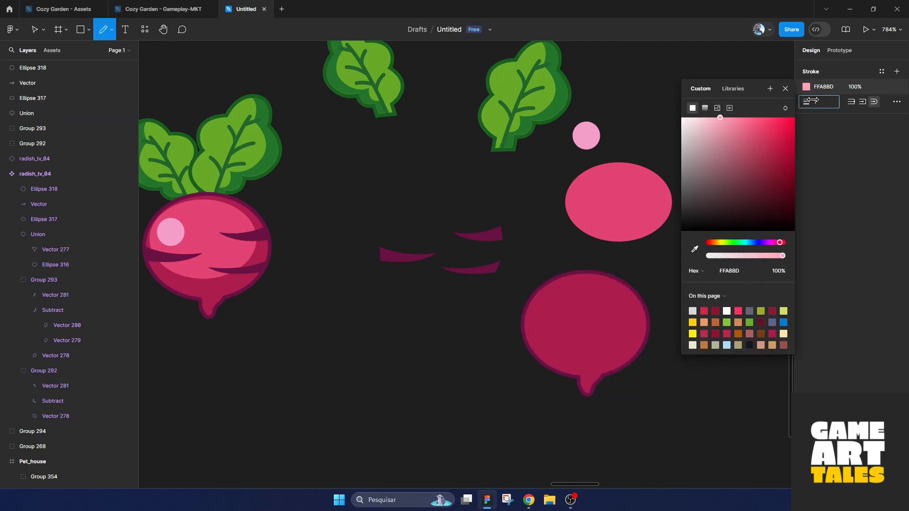
type("1")
key("Return")
Step: Sketch a rough radish with a root and two leaves freehand below the stripes, and delete all its strokes
mouse_move(372, 325)
left_mouse_down()
mouse_move(340, 390)
mouse_move(404, 435)
left_mouse_up()
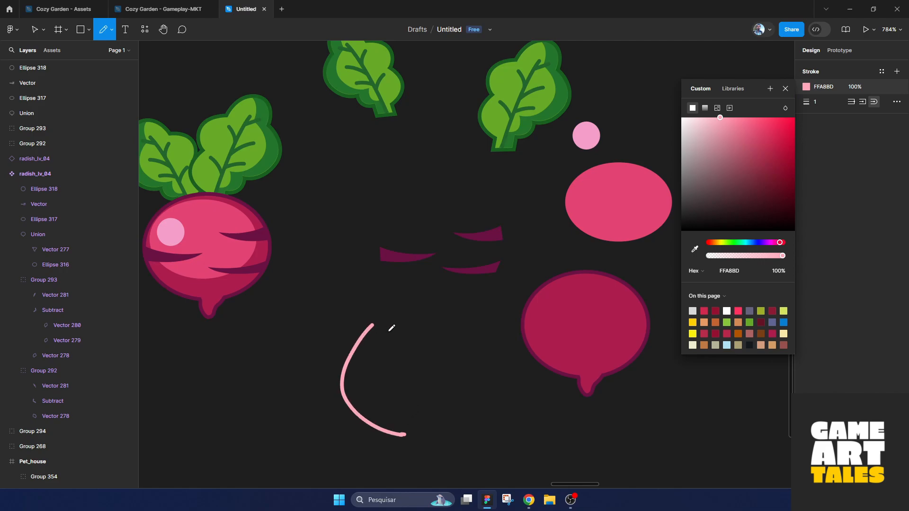
mouse_move(358, 339)
left_mouse_down()
mouse_move(435, 421)
mouse_move(382, 458)
left_mouse_up()
left_click_drag(386, 468, 410, 415)
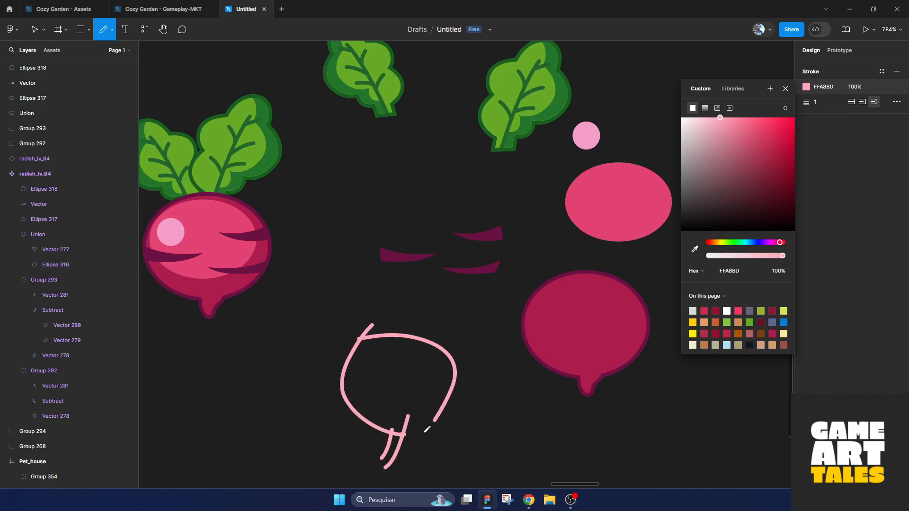
left_click_drag(397, 463, 431, 414)
mouse_move(354, 348)
left_mouse_down()
mouse_move(356, 327)
mouse_move(366, 345)
mouse_move(400, 281)
mouse_move(352, 349)
left_mouse_up()
mouse_move(363, 348)
left_mouse_down()
mouse_move(400, 281)
mouse_move(363, 347)
left_mouse_up()
key("Escape")
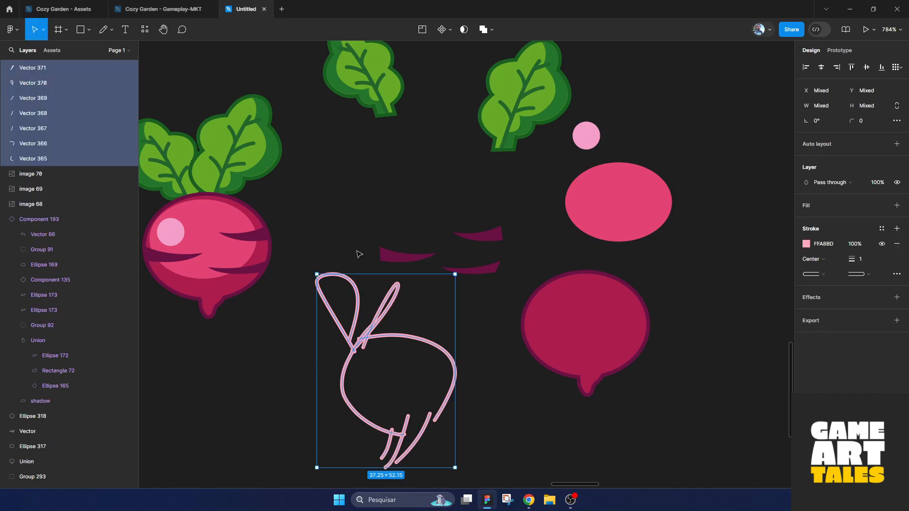
key("Delete")
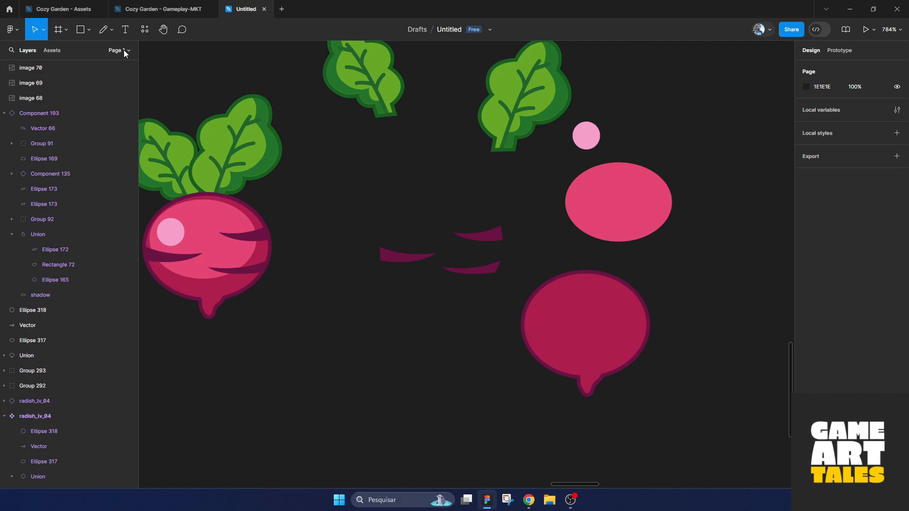
Step: Draw a 31 × 31 circle below the stripes and place a copy overlapping it, offset up and to the left
left_click(110, 30)
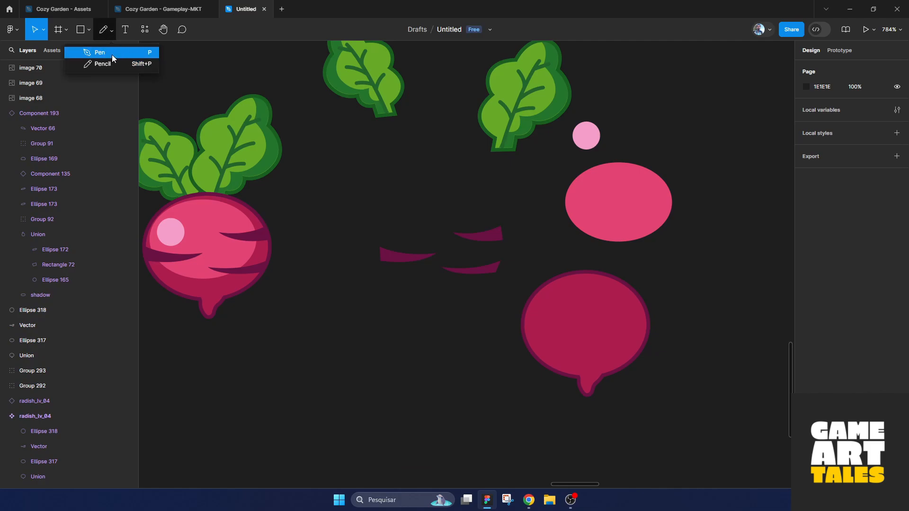
left_click(89, 30)
left_click(78, 89)
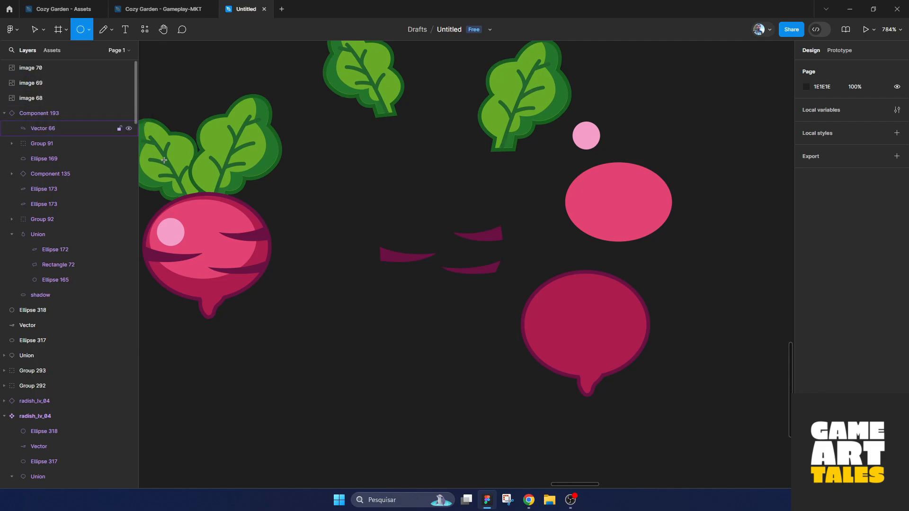
scroll(357, 251, "down", 3)
left_click_drag(428, 384, 433, 389)
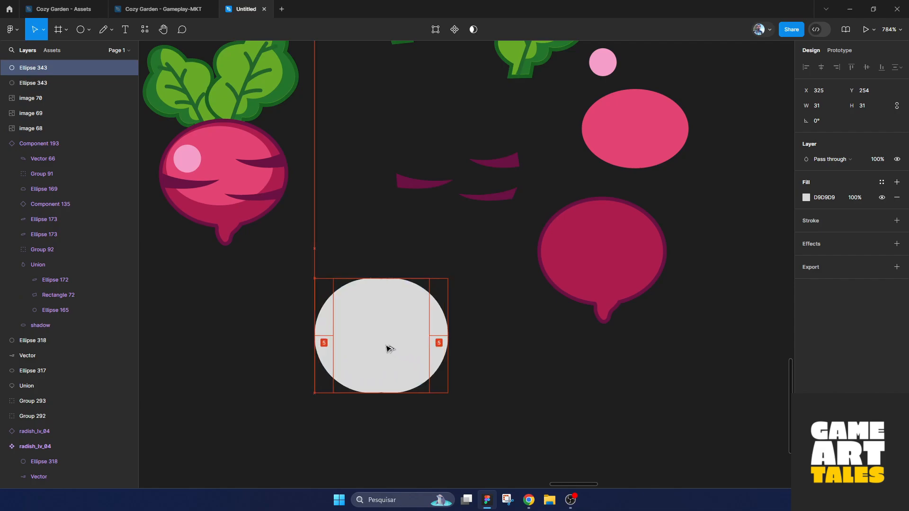
left_click_drag(388, 349, 365, 334)
Step: Fill the copied circle with the coral red FF5B5B
left_click(806, 198)
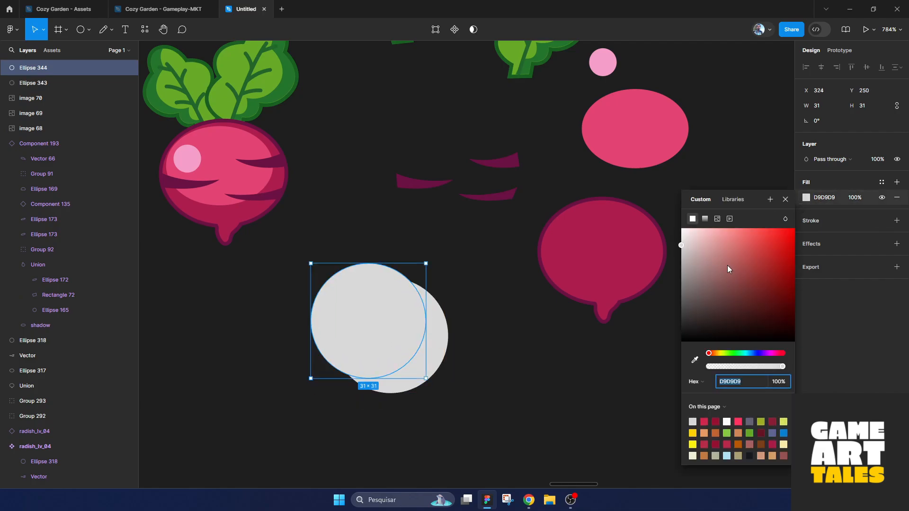
left_click_drag(725, 263, 774, 215)
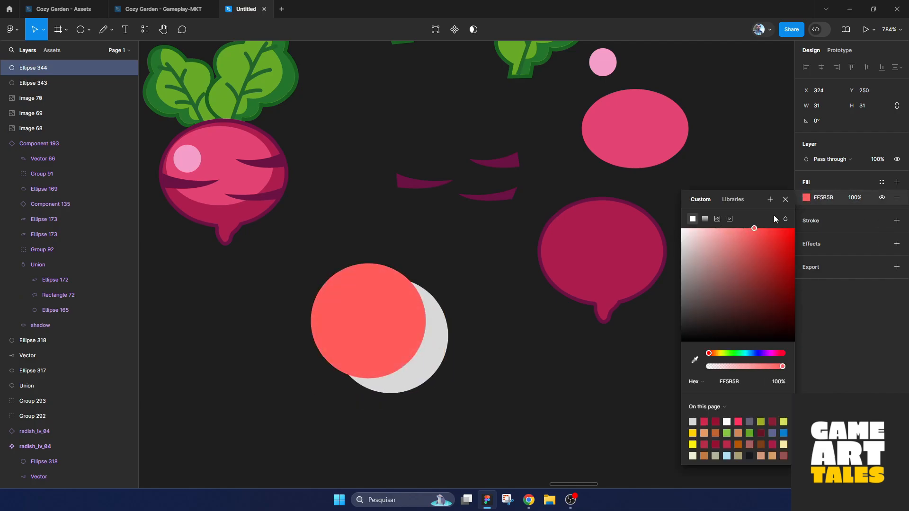
key("Escape")
Step: Subtract the red circle from the grey circle to form a crescent
left_click(516, 365)
left_click(431, 370)
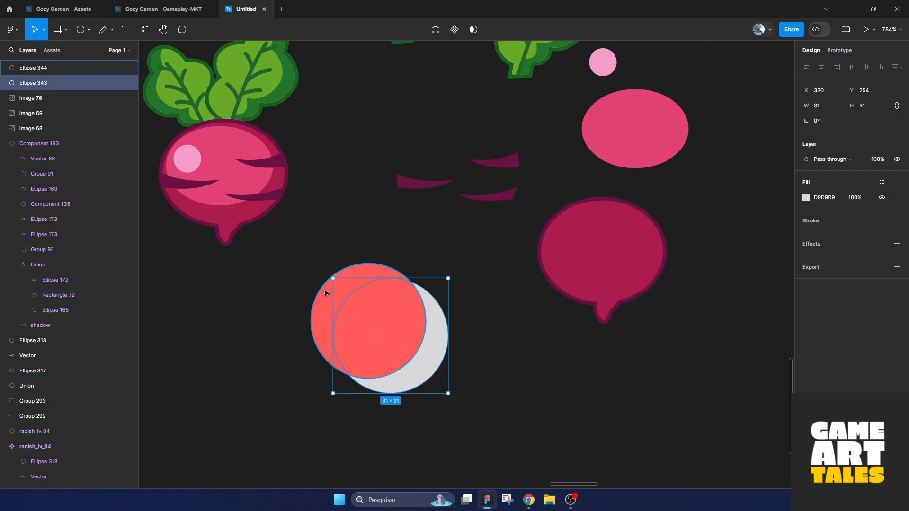
left_click(326, 293, "shift")
left_click(494, 32)
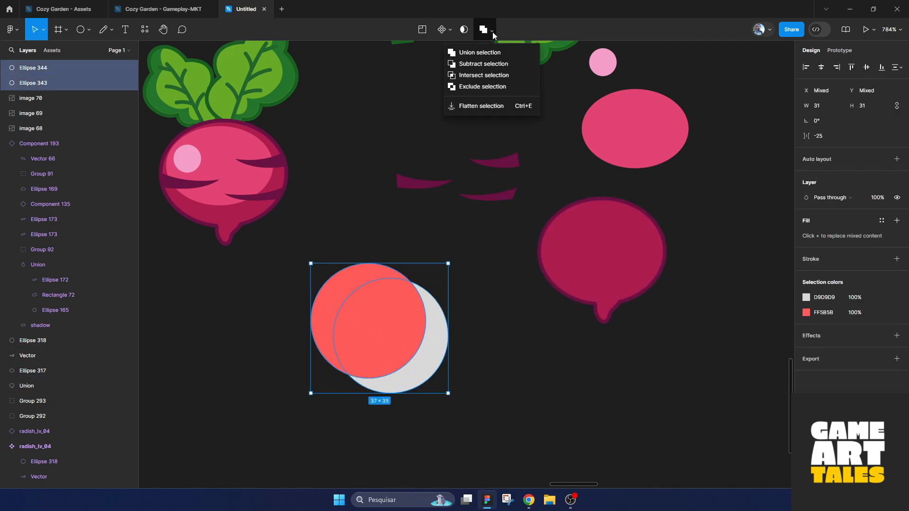
left_click(477, 65)
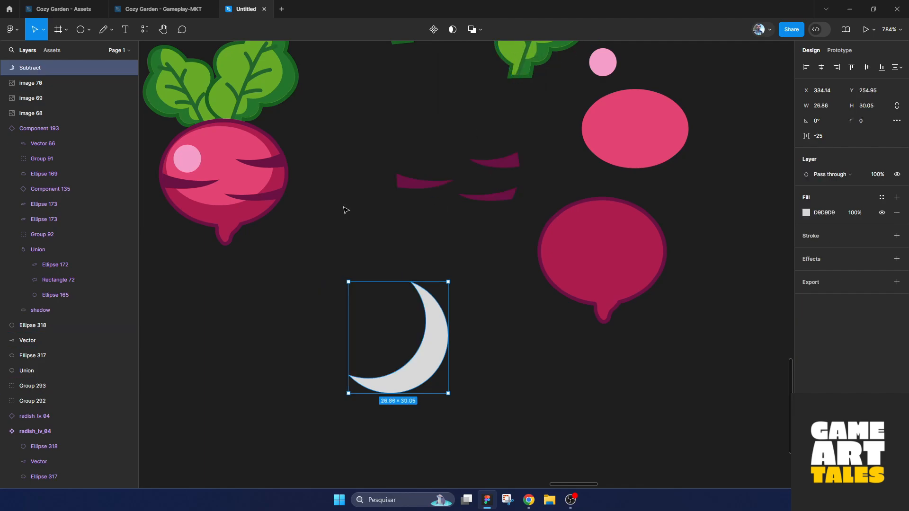
Step: Shrink the cut-out circle inside the crescent to 23 × 23 and reposition it within the grey circle
double_click(427, 341)
left_click(426, 345)
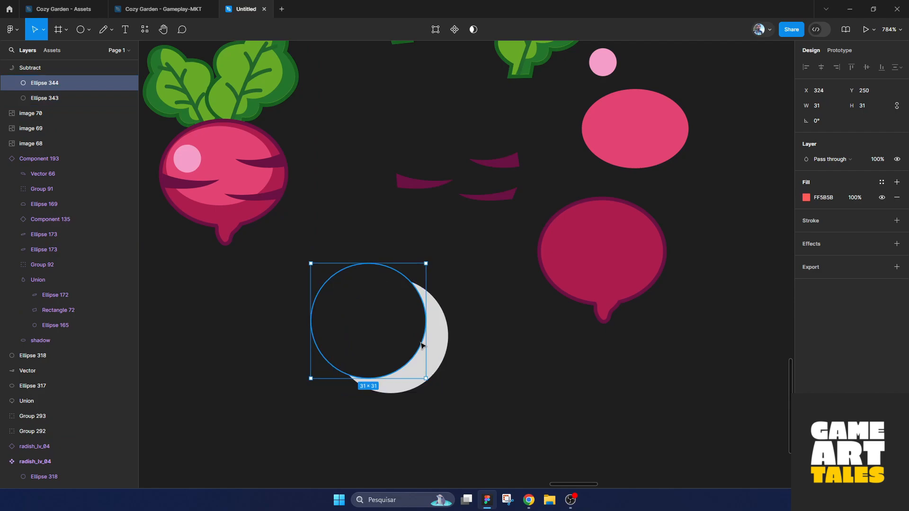
left_click_drag(427, 263, 412, 279)
left_click_drag(389, 315, 392, 319)
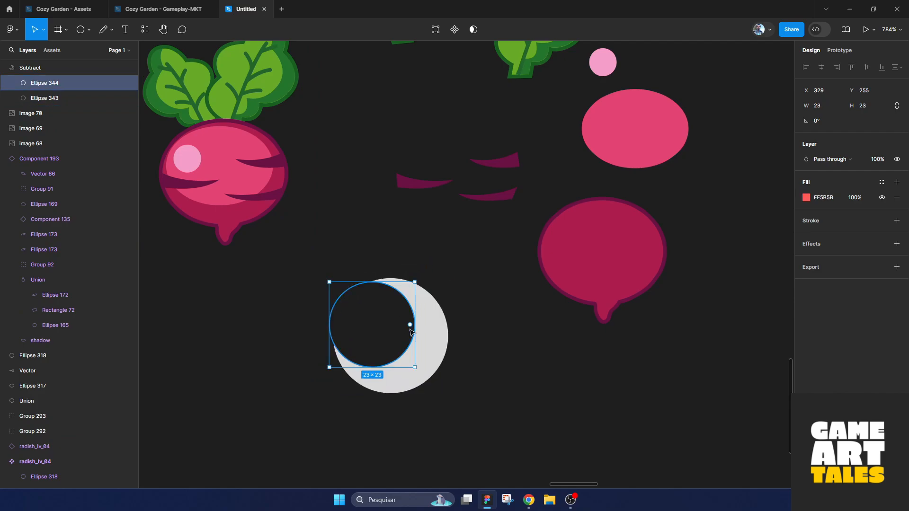
Step: Round the tips of the crescent by increasing the subtracted shape's corner radius
left_click(518, 352)
left_click(427, 359)
left_click_drag(852, 121, 858, 120)
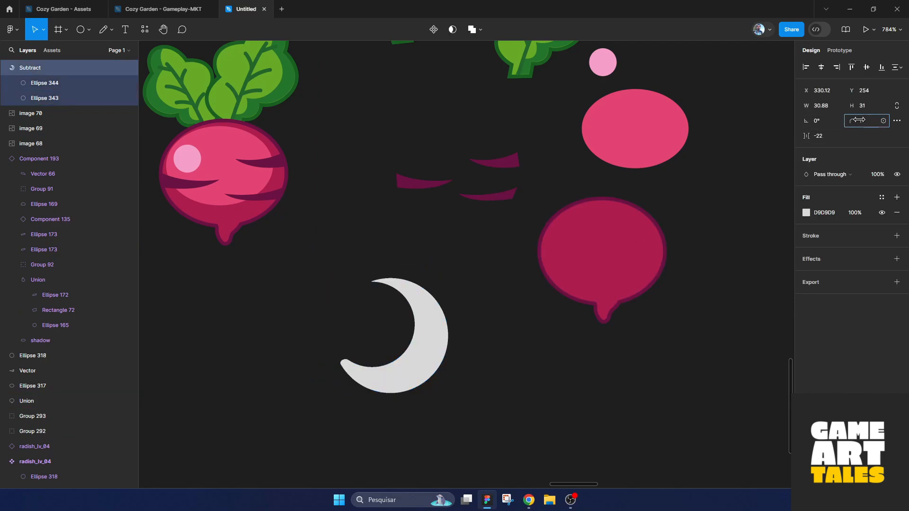
Step: Resize the cut-out circle to 21 × 21 and move it to the lower part of the grey circle
left_click(390, 345)
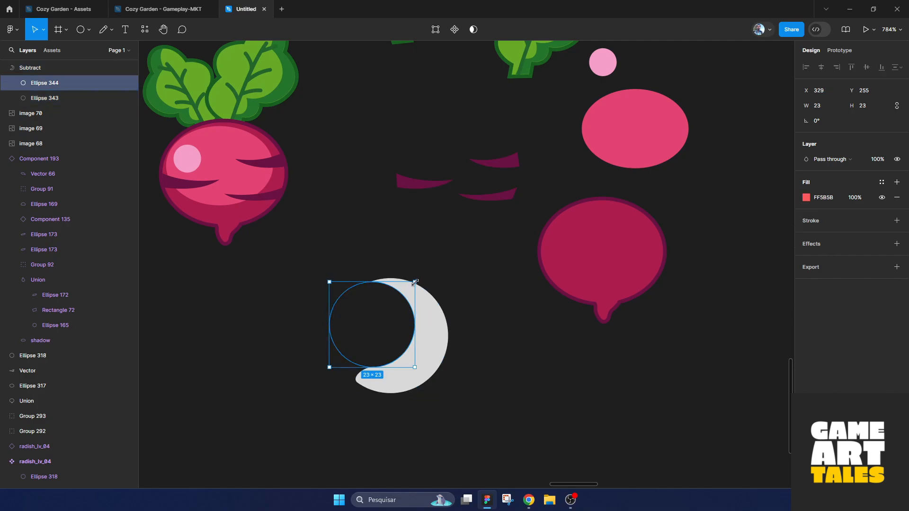
left_click_drag(416, 282, 385, 312)
left_click_drag(355, 339, 433, 329)
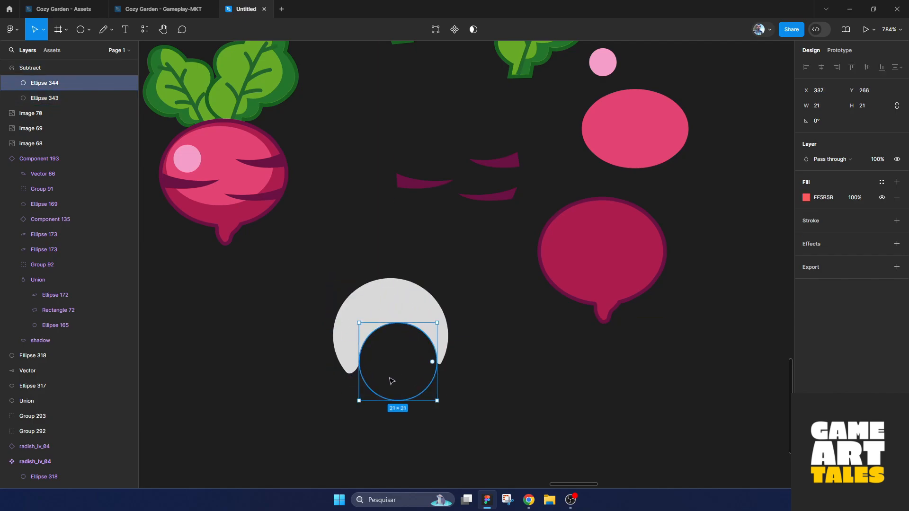
left_click(385, 396)
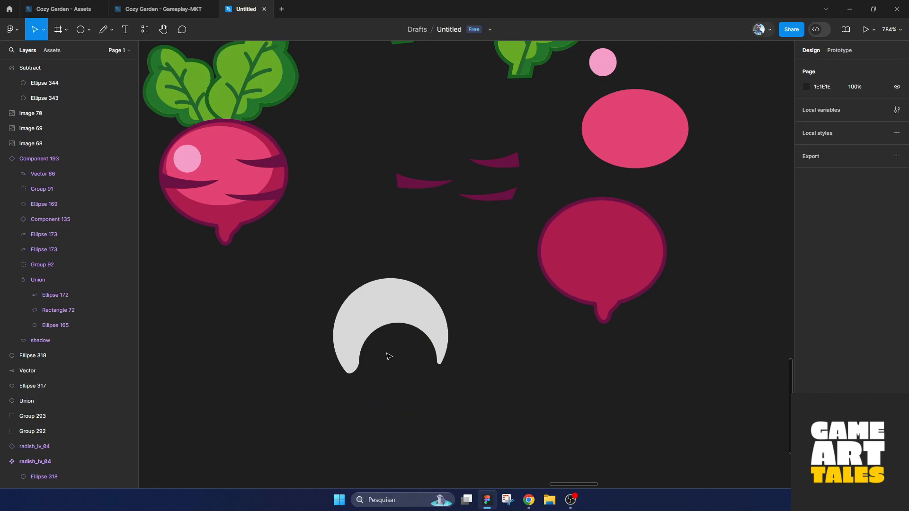
Step: Reshape the cut-out circle's upper edge into a slanted wave by moving its vector points, and delete the whole subtracted shape
double_click(397, 327)
double_click(397, 327)
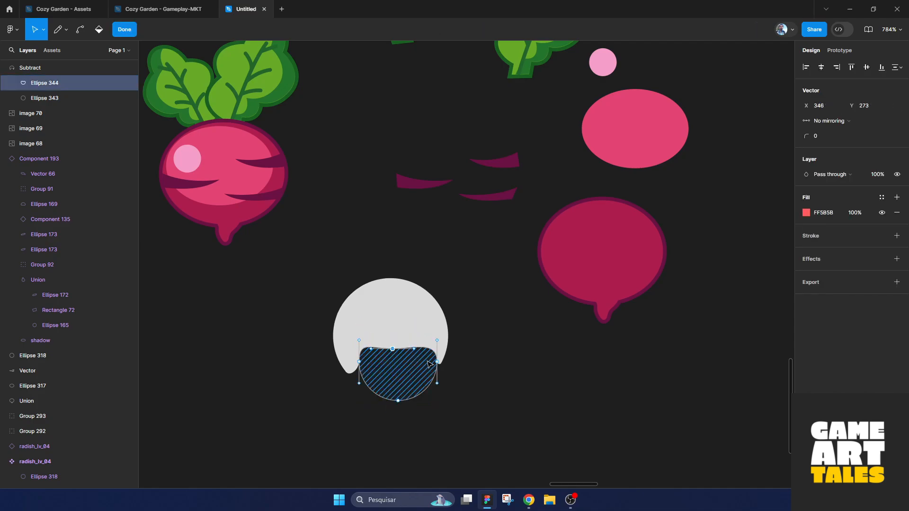
mouse_move(439, 337)
left_mouse_down()
mouse_move(436, 359)
mouse_move(418, 374)
mouse_move(416, 355)
left_mouse_up()
key("ctrl+z")
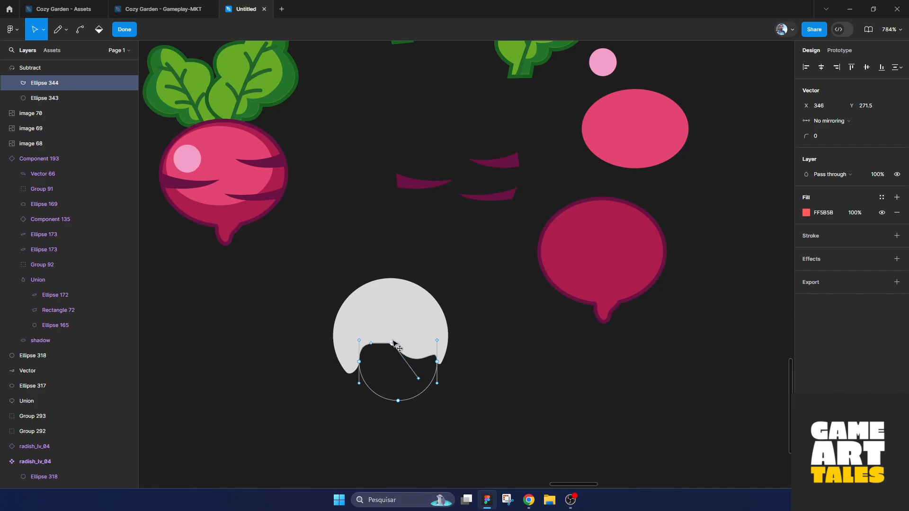
left_click_drag(395, 321, 389, 309)
left_click_drag(417, 348, 353, 342)
key("Escape")
left_click(510, 372)
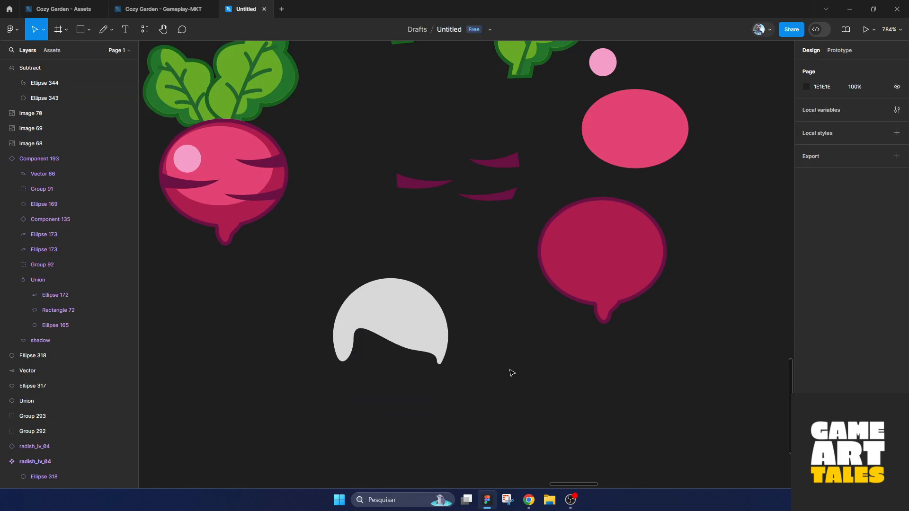
left_click(394, 313)
key("Delete")
Step: Pull the root tip vector inside the radish body's union down and away from the ellipse
scroll(379, 308, "up", 3)
scroll(379, 308, "right", 2)
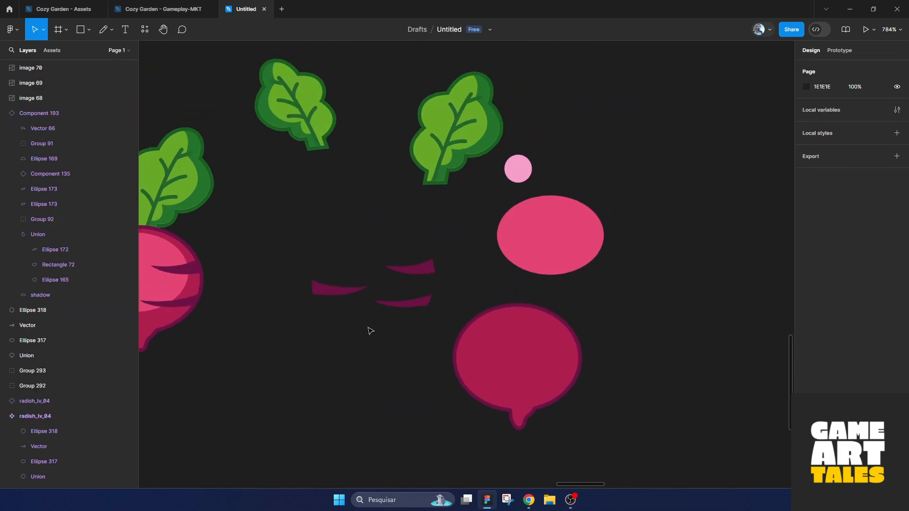
left_click(481, 354)
scroll(469, 327, "up", 3)
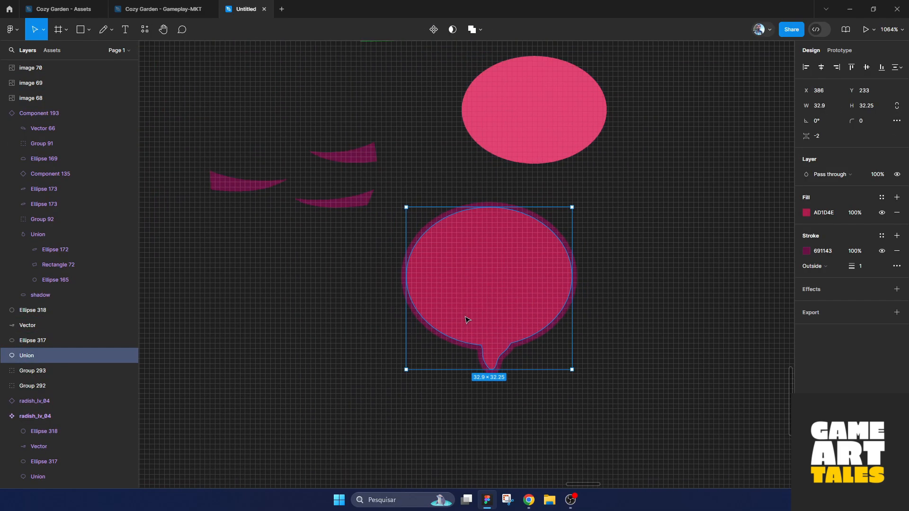
scroll(484, 329, "down", 3)
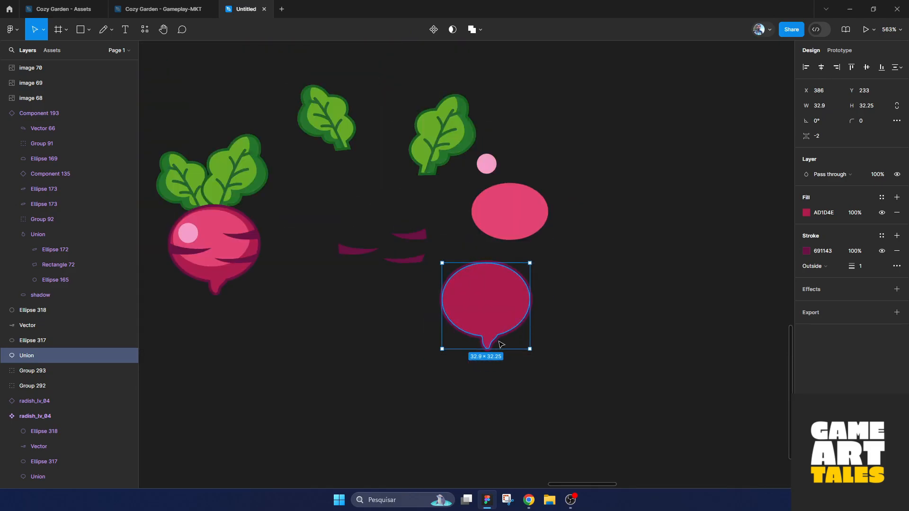
scroll(501, 344, "up", 2)
double_click(474, 345)
scroll(472, 346, "up", 3)
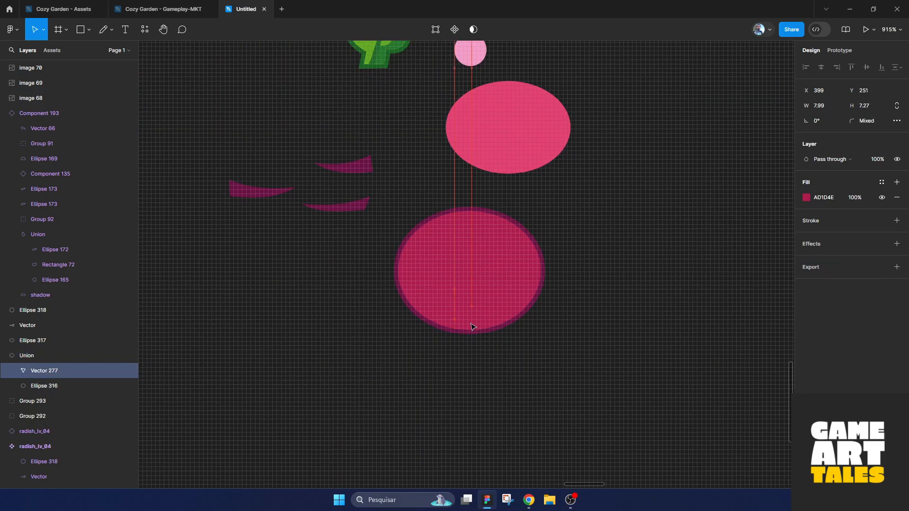
left_click_drag(472, 327, 465, 363)
Step: Inspect the separated root tip's vector points and move the tip back up against the radish body
scroll(464, 362, "up", 10)
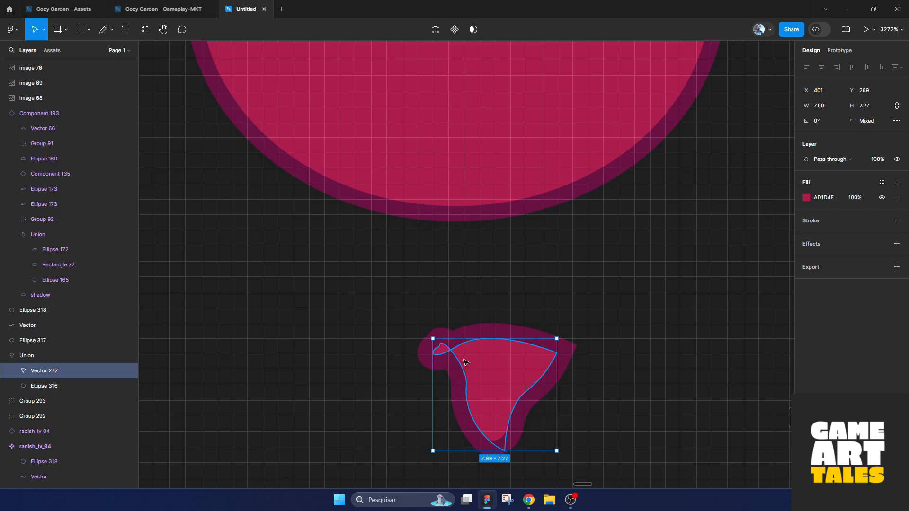
double_click(453, 355)
scroll(469, 351, "down", 3)
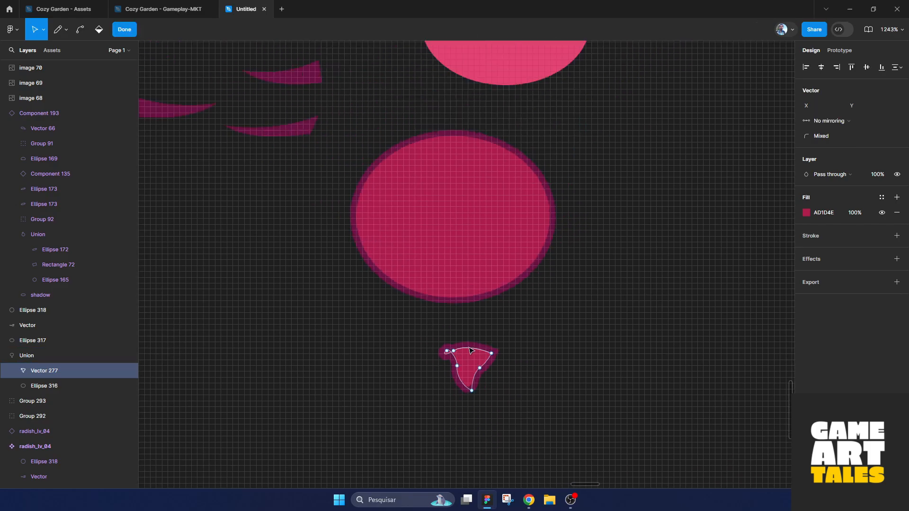
key("Escape")
key("Escape")
left_click(469, 353)
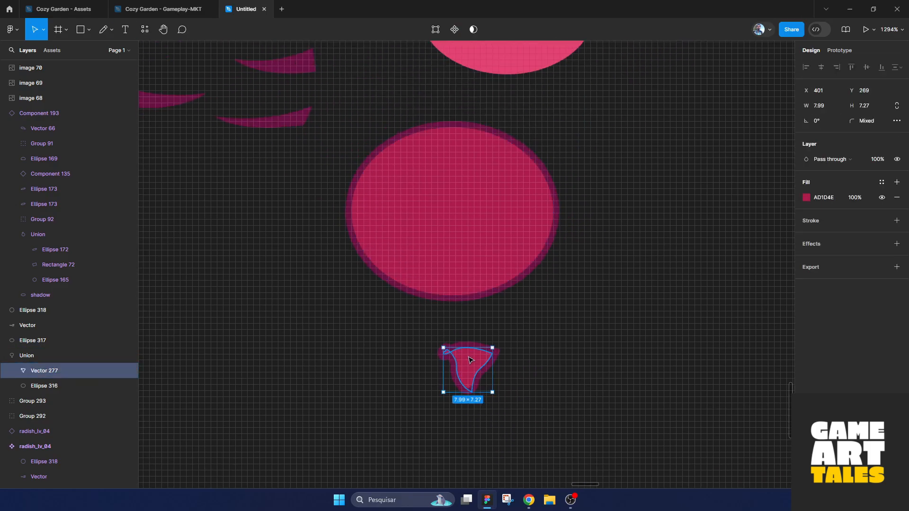
key("shift+Up")
left_click(544, 339)
scroll(543, 338, "down", 3)
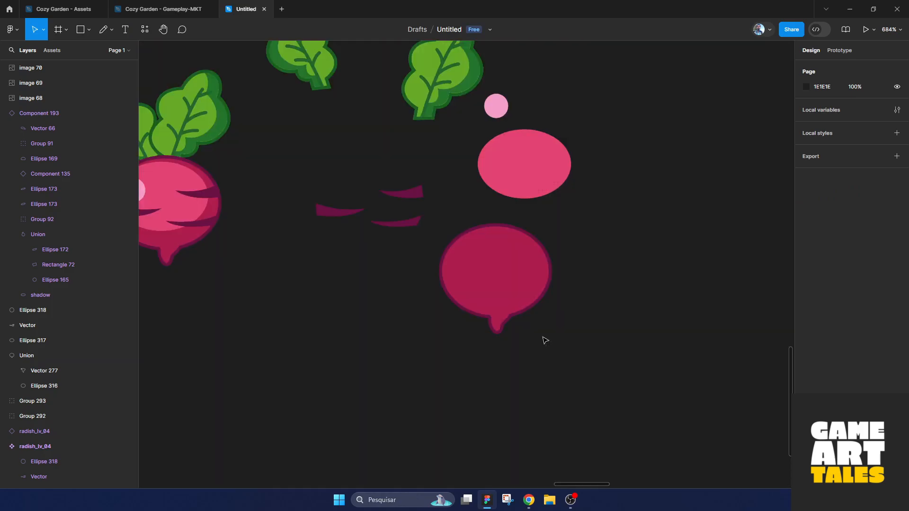
Step: Move the large pink ellipse back onto the upper part of the dark crimson radish body
left_click(520, 189)
left_click_drag(519, 172, 486, 272)
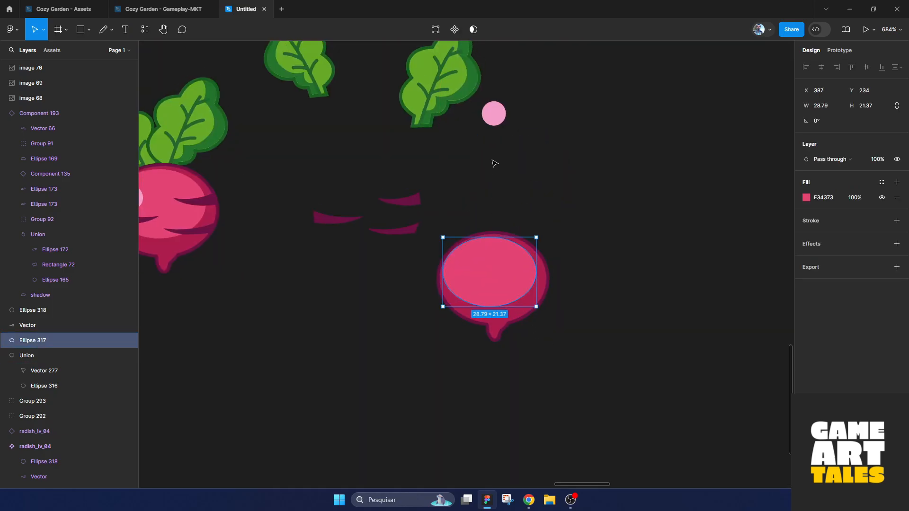
Step: Move the three dark stripes as one vector onto the radish body, overlapping the large pink ellipse
left_click(611, 237)
scroll(524, 299, "up", 3)
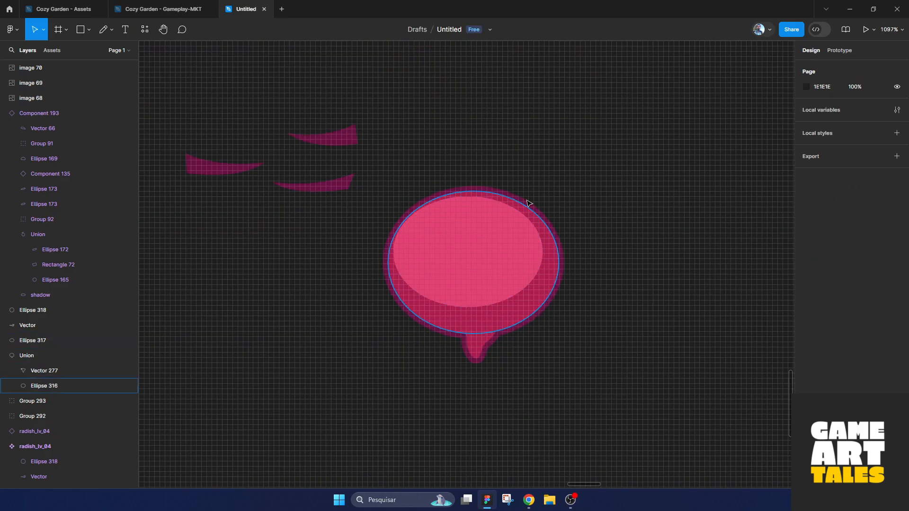
scroll(561, 223, "down", 5)
left_click_drag(566, 209, 535, 277)
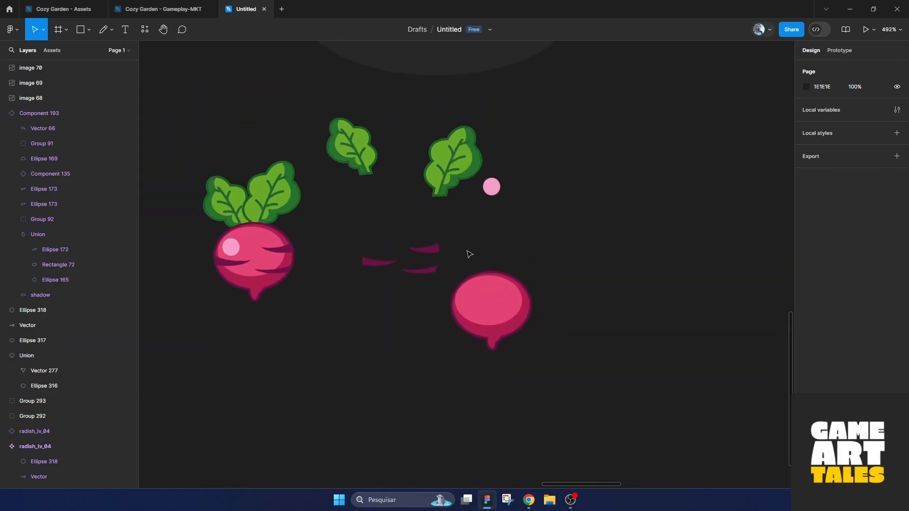
left_click_drag(432, 254, 523, 308)
scroll(483, 316, "up", 5)
scroll(482, 318, "down", 4)
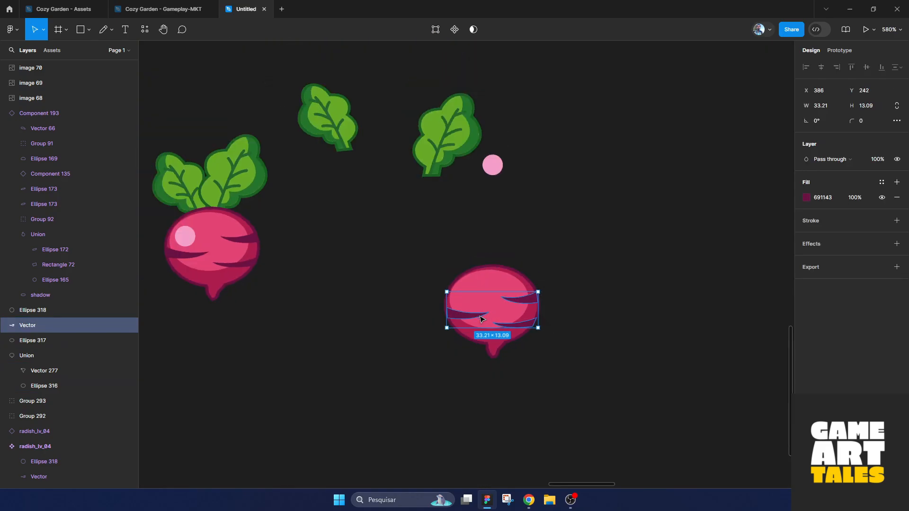
left_click(614, 305)
scroll(513, 311, "up", 5)
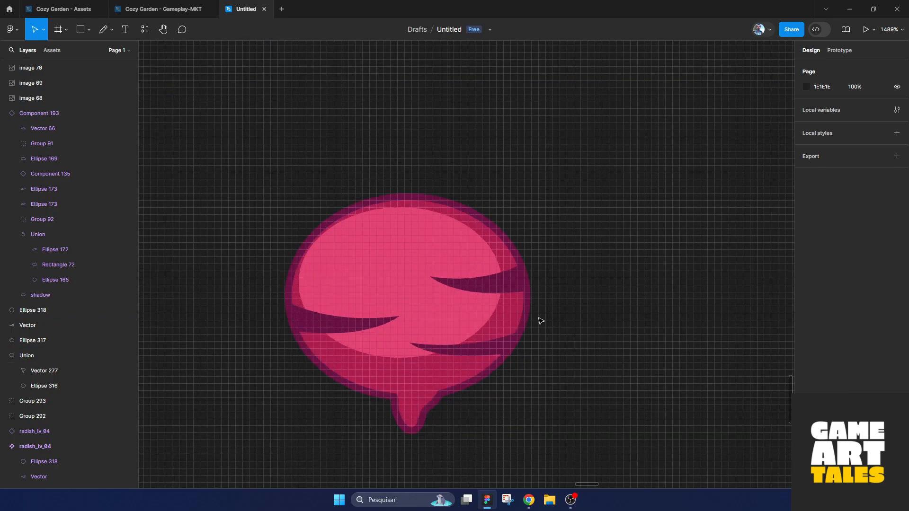
Step: Place the light pink highlight circle on the radish's upper body and the smaller leaf at its top edge
scroll(540, 321, "down", 3)
left_click_drag(476, 117, 455, 286)
scroll(374, 252, "down", 1)
left_click_drag(383, 250, 499, 262)
left_click_drag(385, 142, 530, 252)
scroll(531, 252, "up", 4)
scroll(530, 252, "up", 2)
Step: Draw a curved open path about 8 × 13 with the Pen tool beside the small leaf
double_click(520, 268)
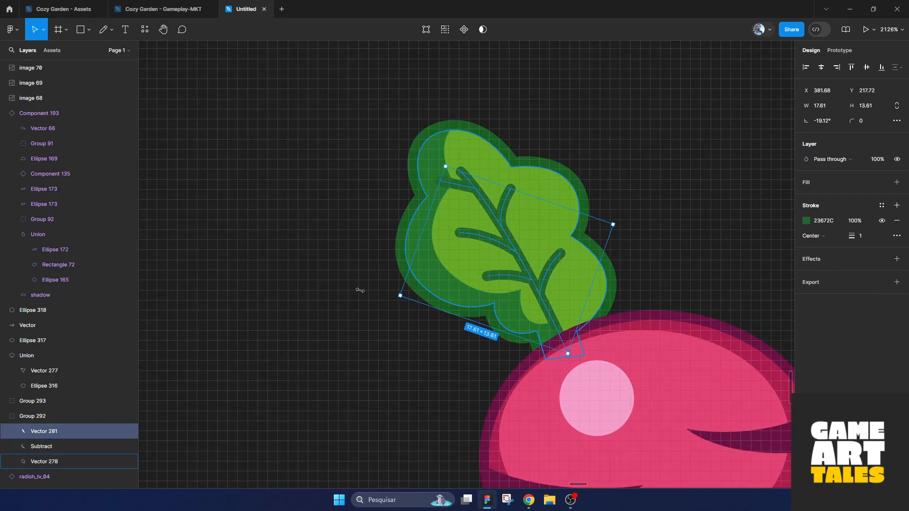
scroll(567, 294, "up", 2)
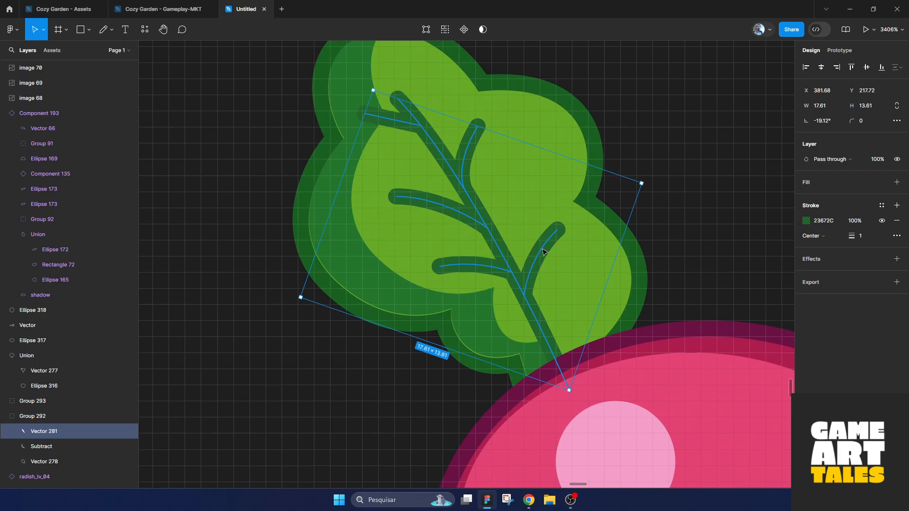
scroll(365, 264, "down", 3)
key("p")
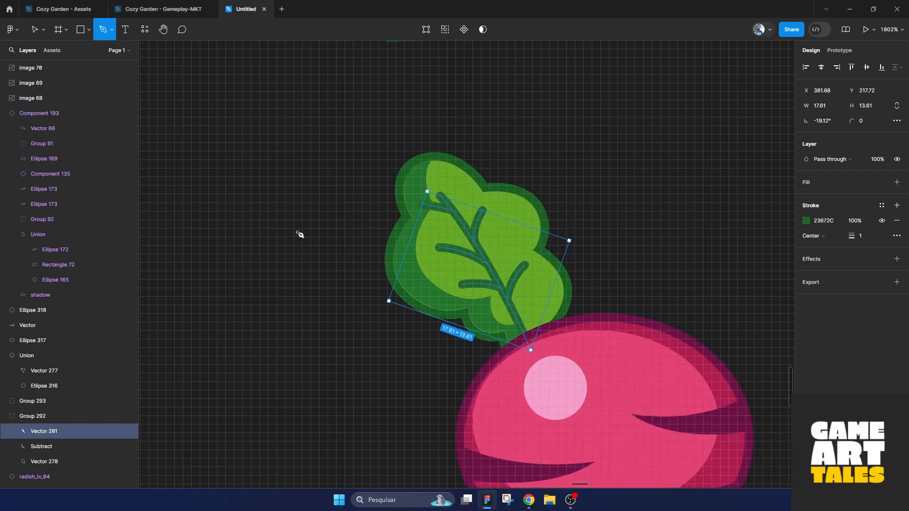
left_click(294, 223)
mouse_move(284, 284)
left_mouse_down()
mouse_move(339, 344)
mouse_move(326, 378)
left_mouse_up()
key("Escape")
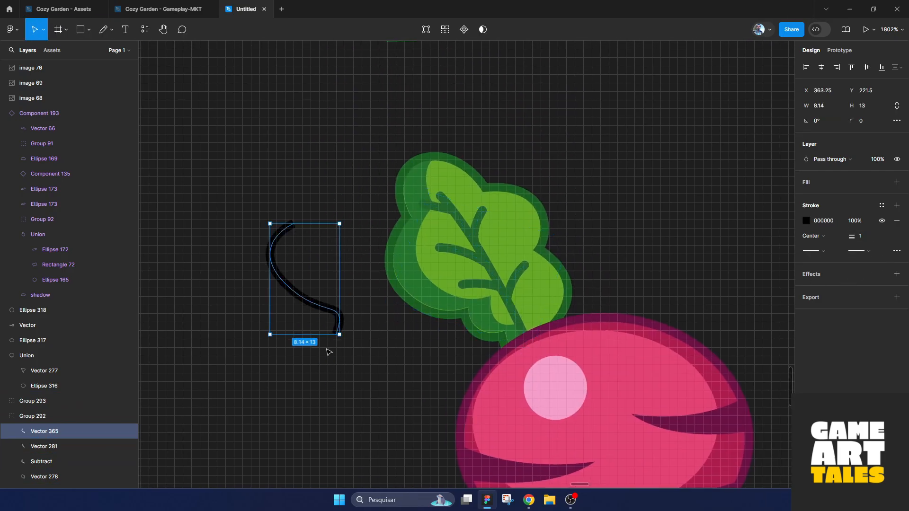
Step: Set the curved path's end point style to Round and delete the path
scroll(334, 343, "up", 4)
left_click(320, 329)
scroll(319, 329, "up", 3)
left_click(380, 277)
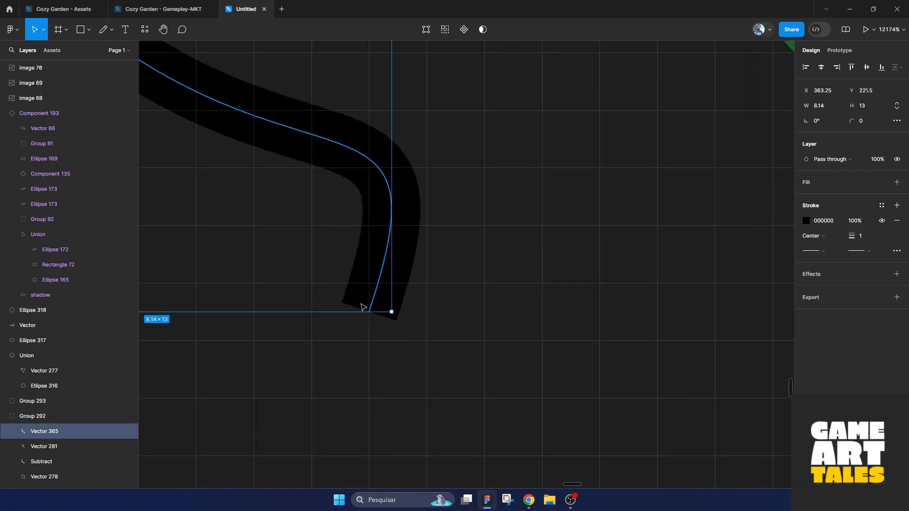
scroll(375, 325, "down", 2)
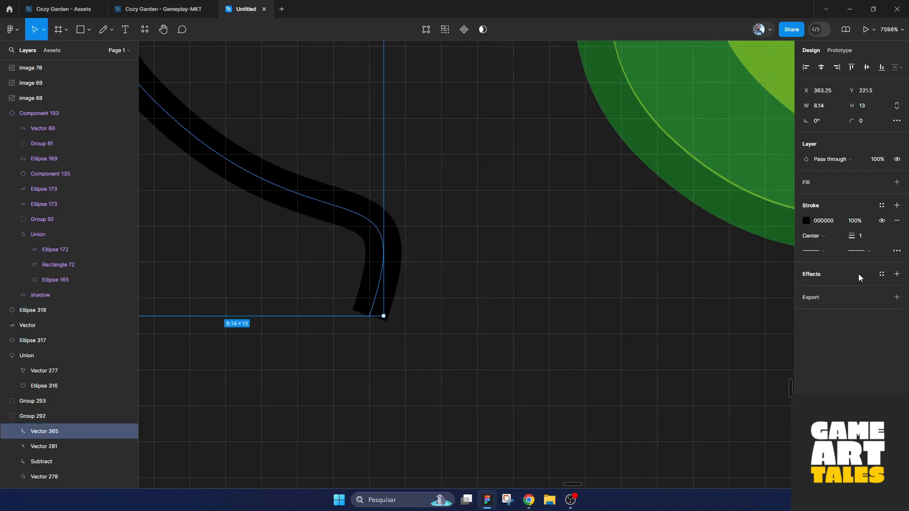
left_click(870, 255)
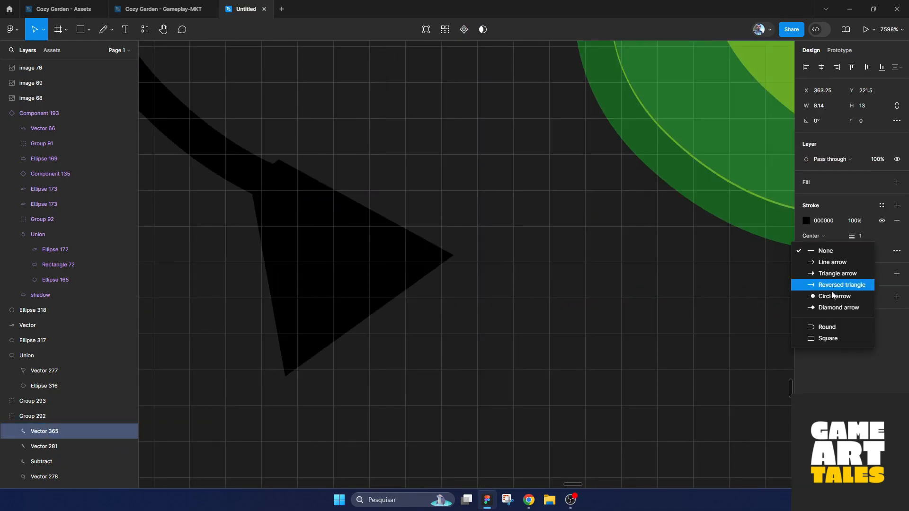
left_click(827, 327)
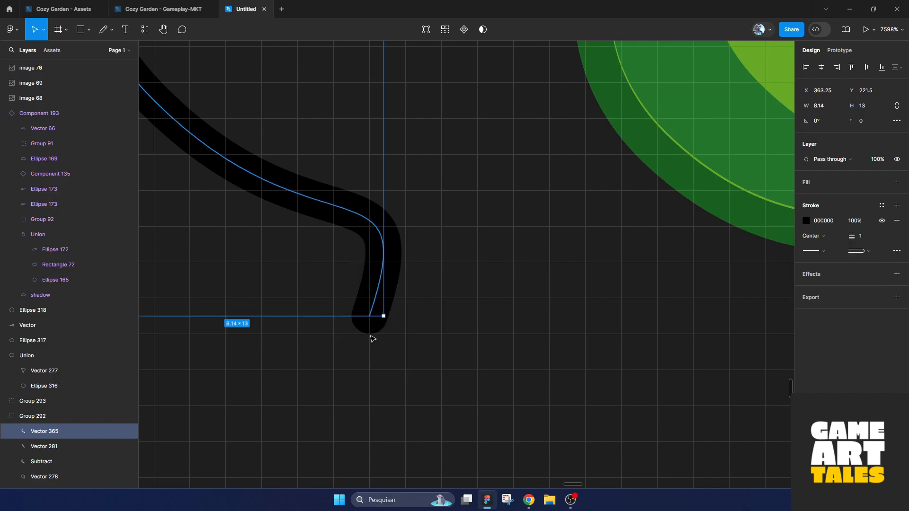
scroll(371, 339, "up", 5)
scroll(408, 323, "down", 6)
key("Delete")
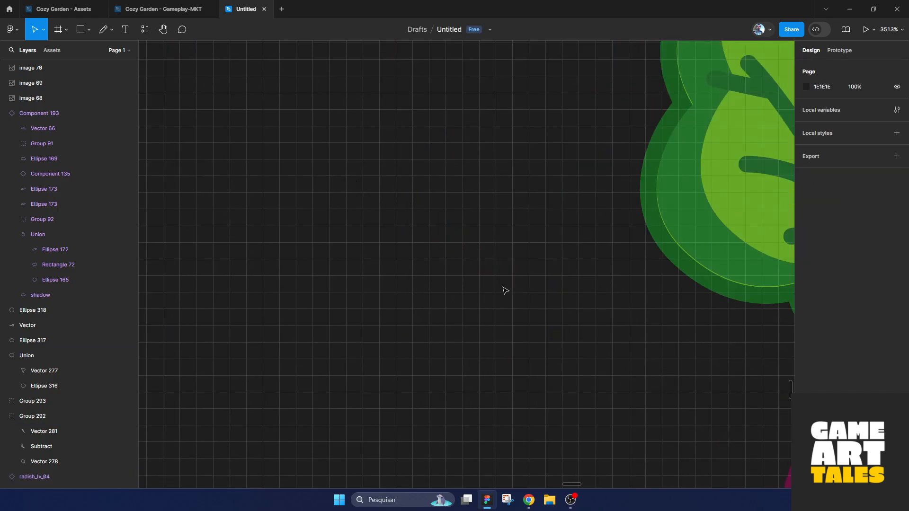
Step: Delete the partly reassembled radish pieces together with the intact radish copy next to the potion
scroll(504, 292, "down", 10)
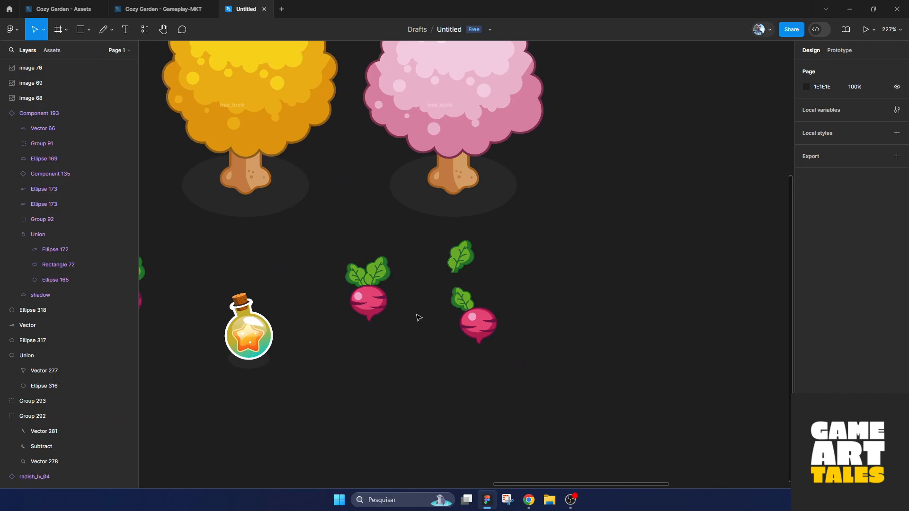
left_click_drag(341, 241, 546, 377)
left_click_drag(502, 341, 574, 356)
key("Delete")
left_click_drag(481, 329, 631, 318)
Step: Regroup the strawberry references with the realistic pair below the black-outlined strawberry and the green-background image beside it
scroll(511, 292, "left", 5)
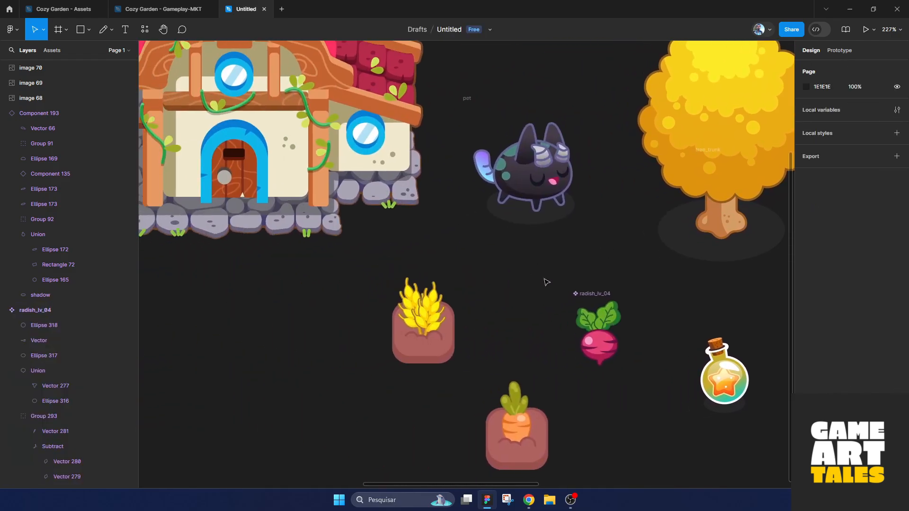
scroll(547, 282, "left", 8)
scroll(406, 254, "down", 5)
scroll(398, 254, "left", 5)
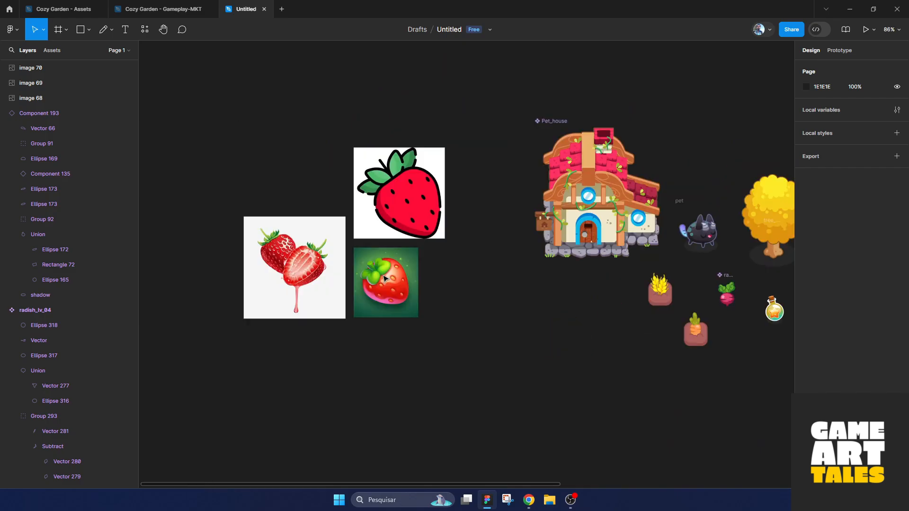
scroll(385, 278, "left", 4)
scroll(384, 279, "up", 1)
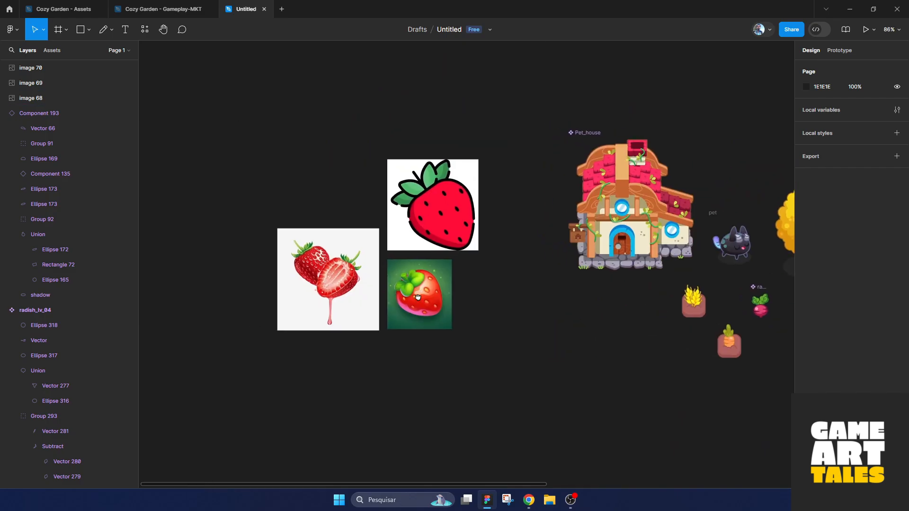
left_click_drag(472, 248, 234, 260)
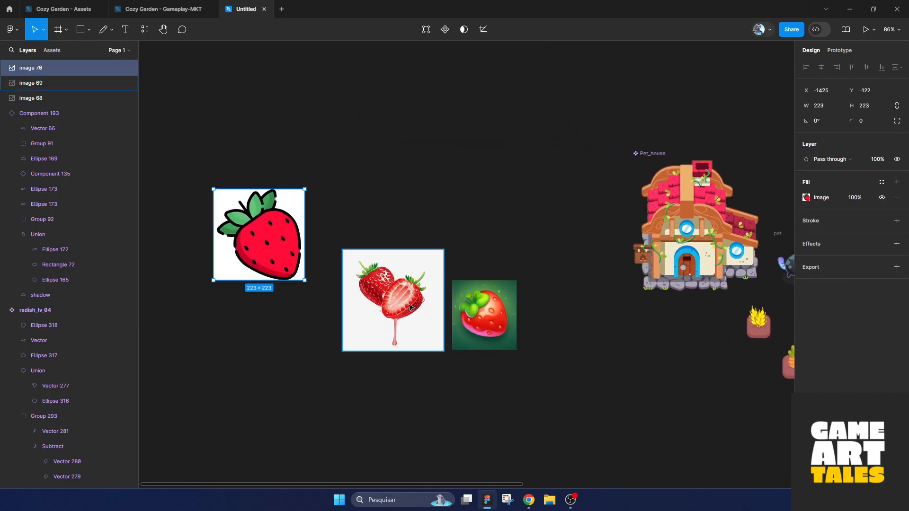
left_click_drag(388, 300, 279, 342)
scroll(273, 339, "up", 3)
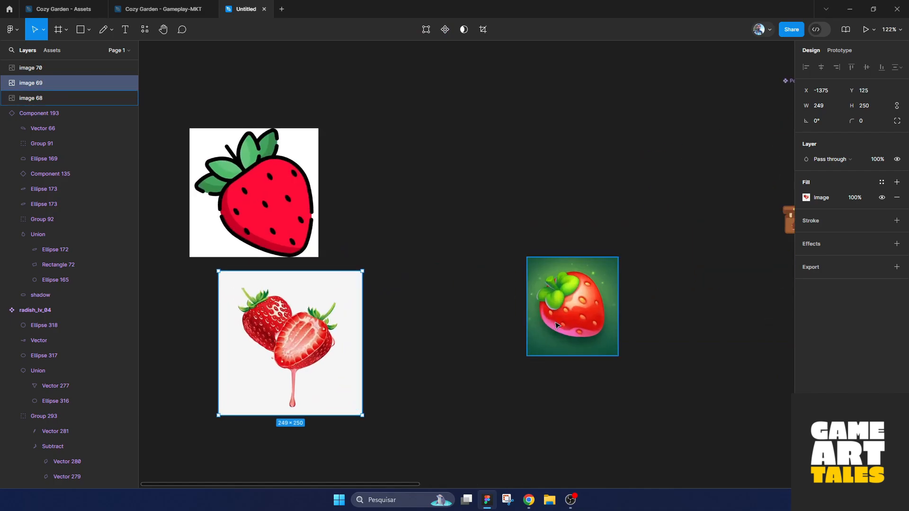
left_click_drag(566, 325, 373, 222)
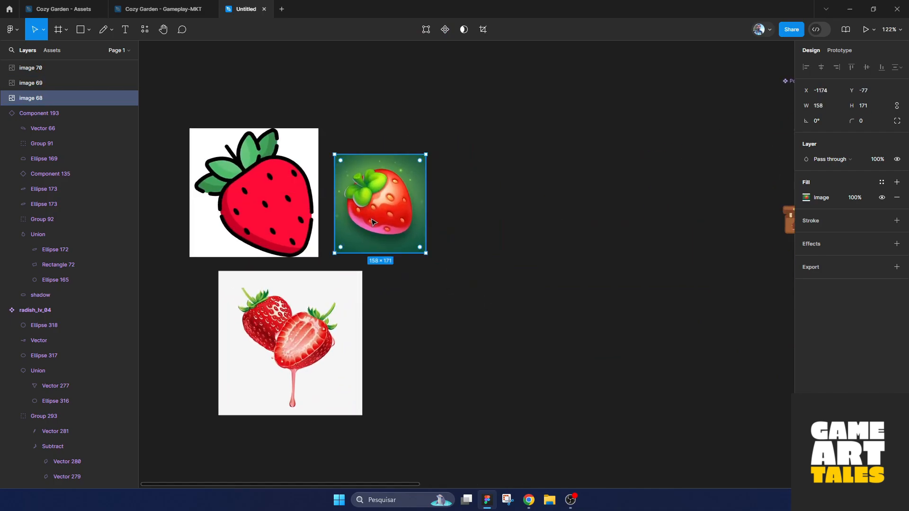
Step: Shrink the black-outlined strawberry image and rotate it until the fruit stands upright
left_click(304, 142)
left_click_drag(319, 128, 293, 205)
left_click_drag(243, 210, 278, 191)
Step: Crop the realistic strawberry pair image to 205 × 182, trimming the dripping juice and the empty side margins
left_click(289, 301)
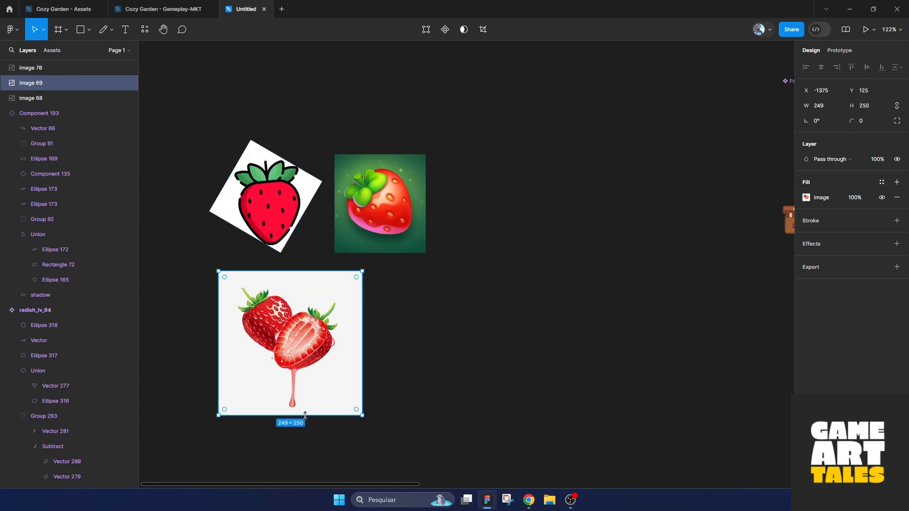
left_click_drag(305, 415, 304, 376)
left_click_drag(361, 354, 349, 353)
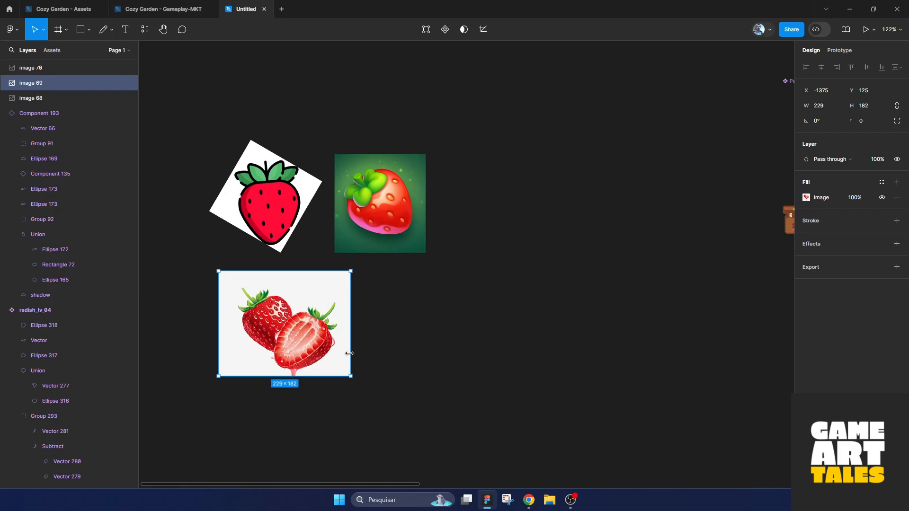
left_click_drag(218, 354, 273, 361)
scroll(278, 338, "up", 3, "ctrl")
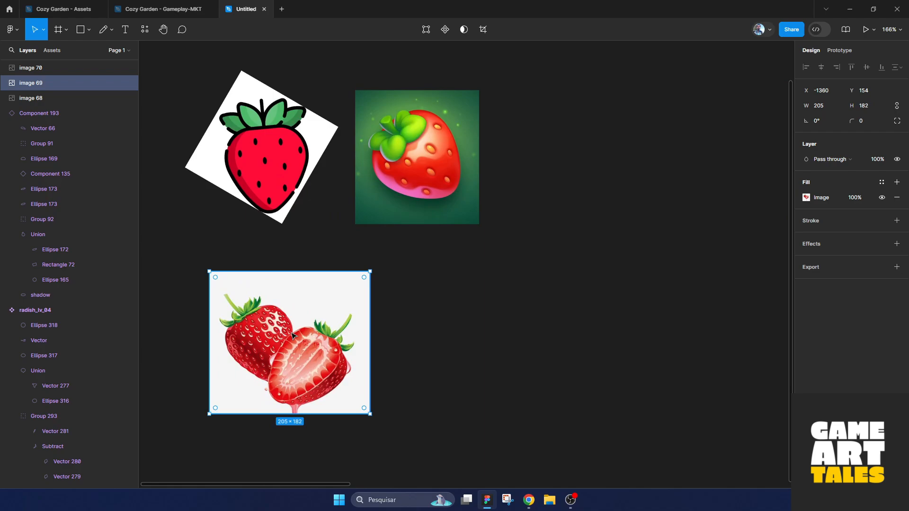
scroll(384, 260, "down", 5, "ctrl")
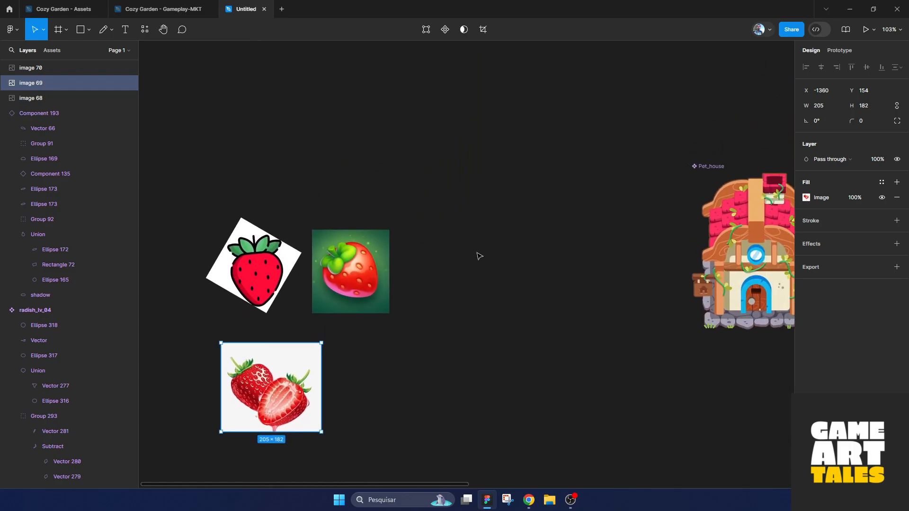
Step: Spread the strawberry references apart to leave free drawing space between them, and rotate the green-background image to about -34°
left_click_drag(467, 248, 499, 218)
scroll(358, 232, "up", 5, "ctrl")
left_click_drag(358, 232, 447, 203)
left_click_drag(251, 260, 269, 182)
left_click_drag(512, 222, 608, 203)
left_click_drag(315, 400, 255, 393)
left_click_drag(618, 187, 621, 238)
left_click_drag(276, 372, 241, 358)
left_click_drag(632, 259, 607, 291)
Step: Draw a 147 × 147 circle with the Ellipse tool in the empty space between the strawberry references
left_click(88, 29)
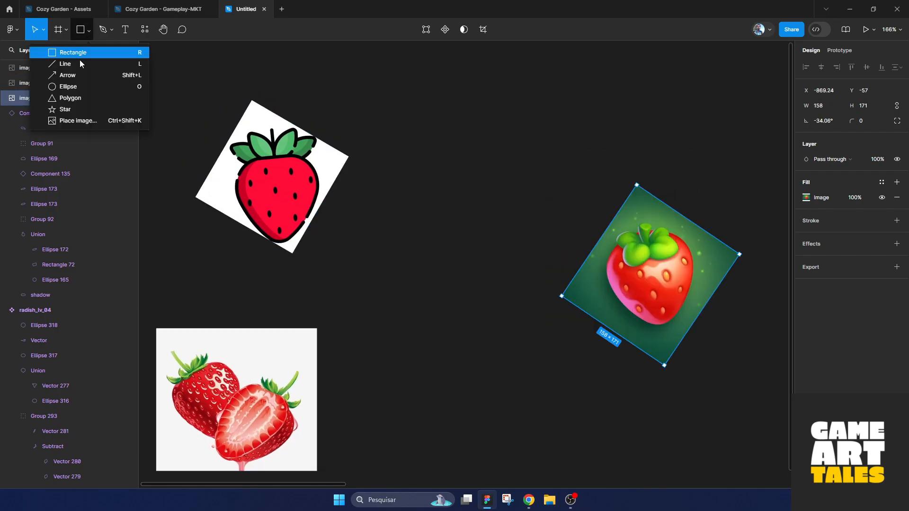
left_click(57, 88)
left_click_drag(405, 223, 442, 299)
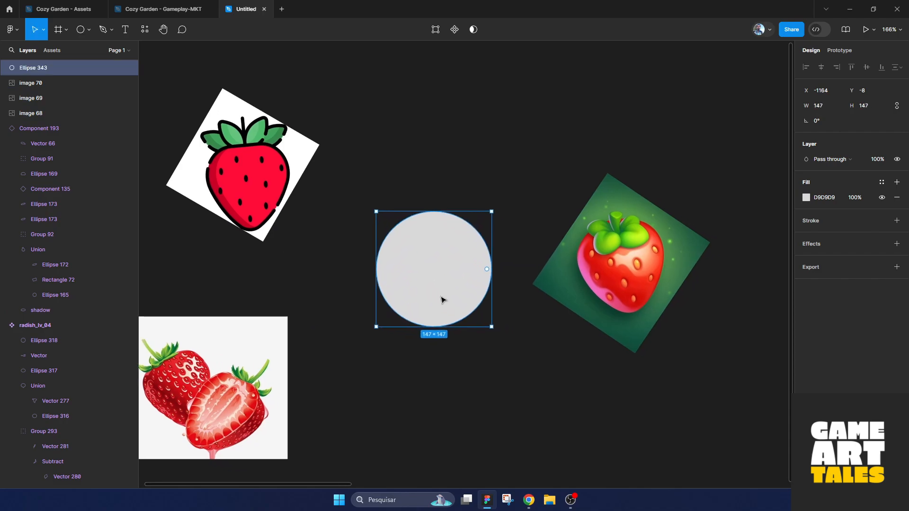
scroll(443, 298, "up", 2)
scroll(414, 254, "right", 2)
scroll(413, 254, "down", 1)
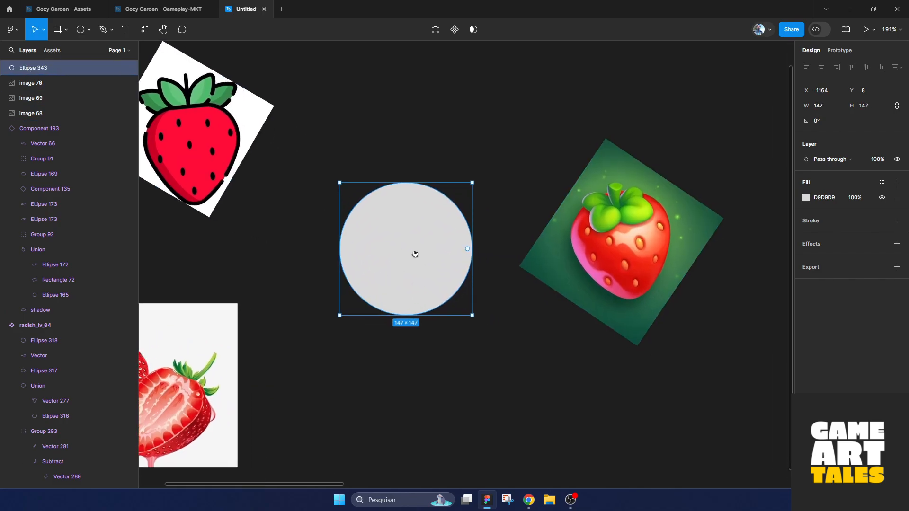
Step: Reshape the grey circle into a strawberry body about 147 × 161.5 by moving its top and bottom vector points
double_click(394, 221)
left_click_drag(392, 179, 393, 194)
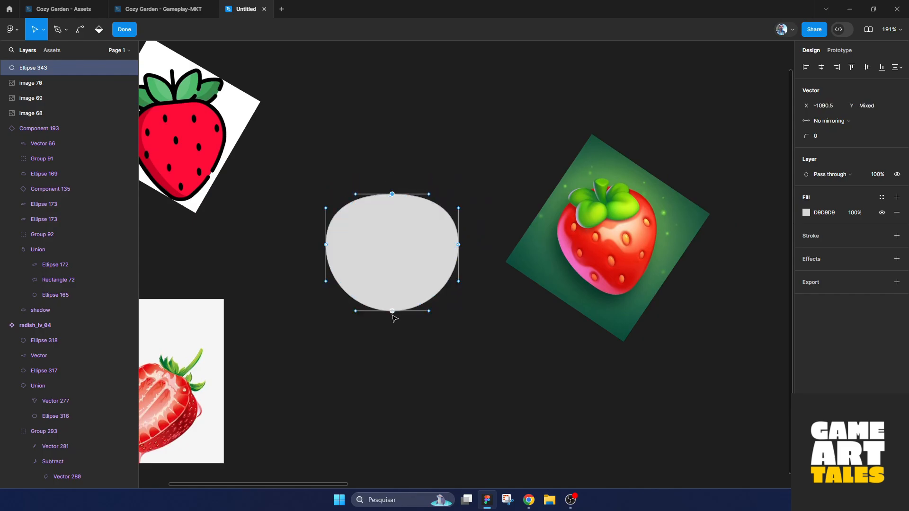
left_click(393, 311, "shift")
left_click_drag(392, 311, 392, 322)
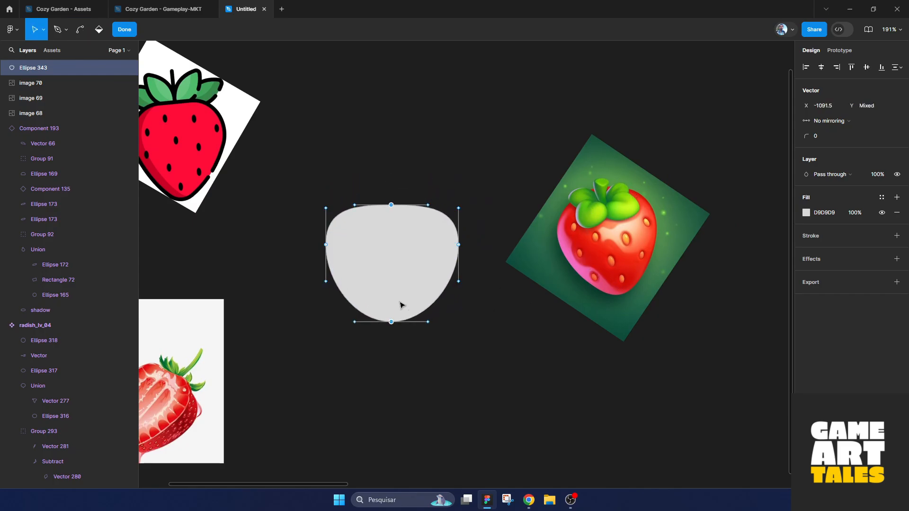
left_click_drag(392, 323, 391, 328)
key("ctrl+z")
left_click_drag(392, 206, 392, 185)
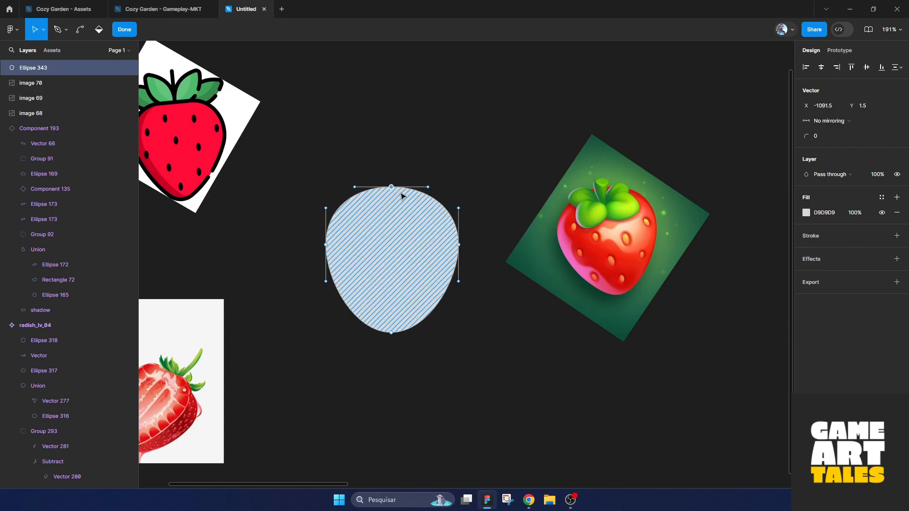
key("Escape")
Step: Sample the reference strawberry's red for the body fill, adjust it to crimson D4164F, and move the body slightly down
key("i")
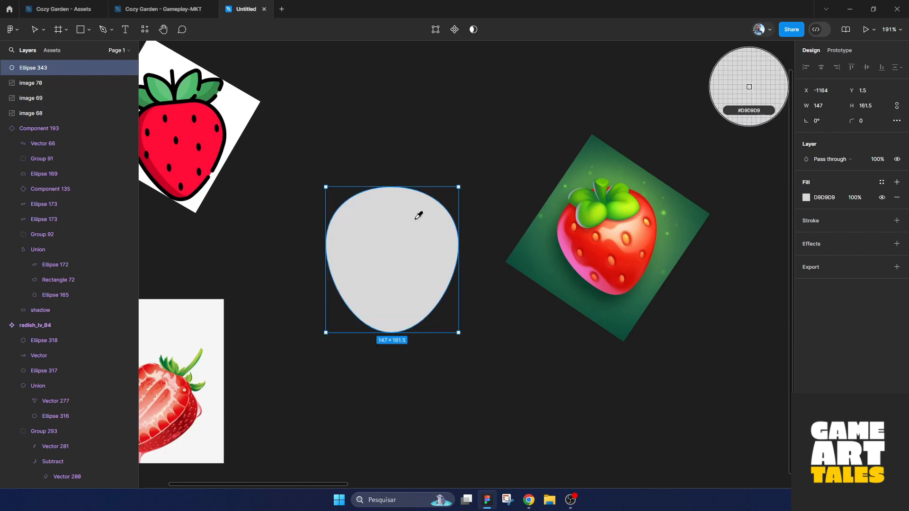
left_click(586, 251)
left_click(806, 199)
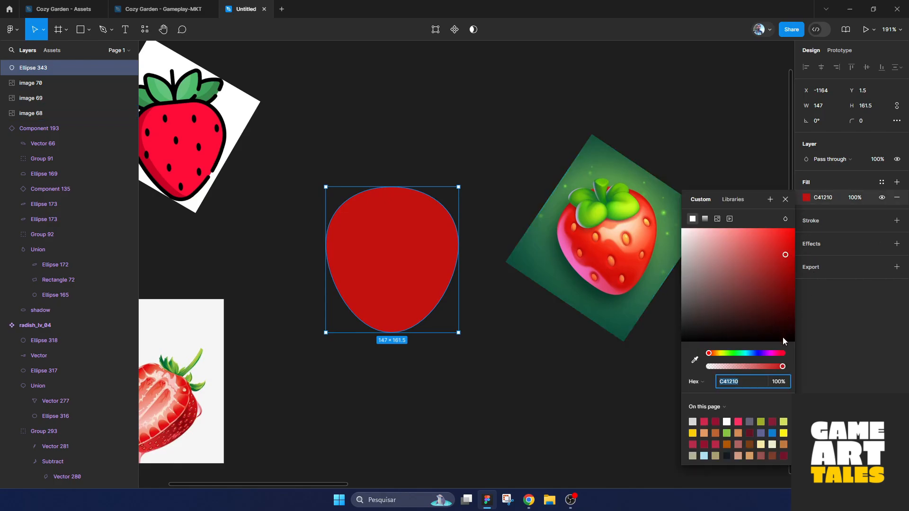
left_click_drag(779, 355, 777, 354)
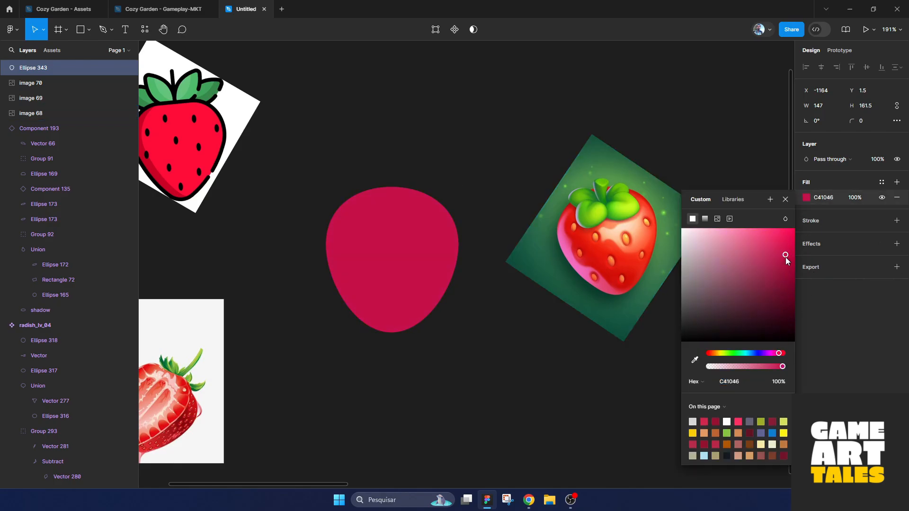
left_click(786, 201)
left_click_drag(382, 265, 385, 274)
scroll(384, 273, "down", 3)
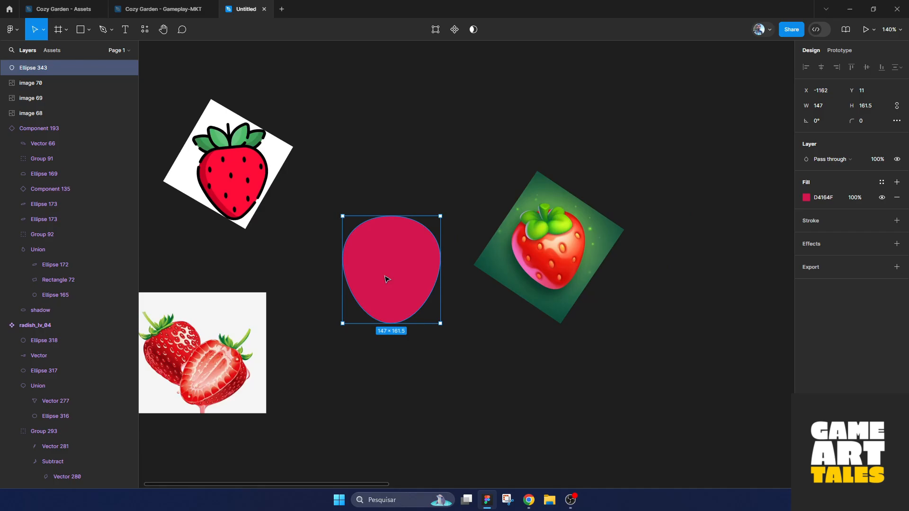
scroll(387, 280, "up", 3)
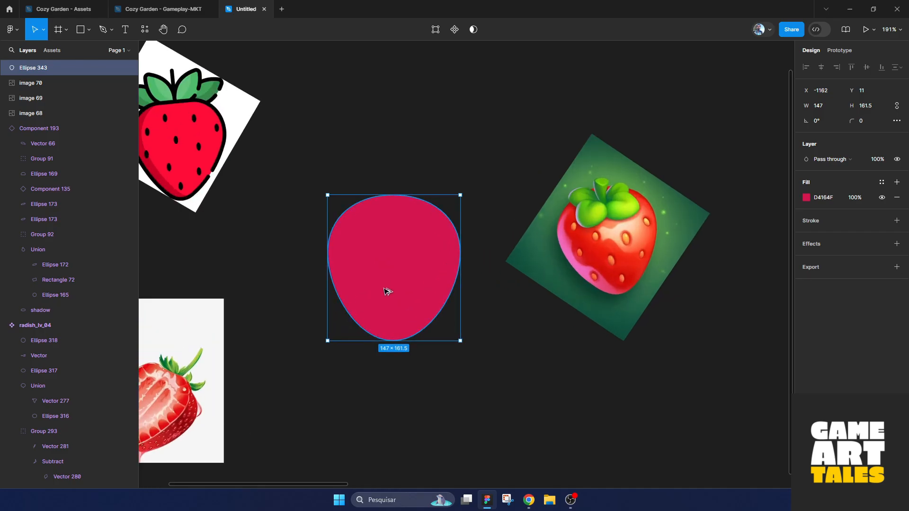
Step: Make three copies of the strawberry body: one spare set apart, and two overlapping each other diagonally below the original
left_click_drag(385, 289, 400, 335)
scroll(386, 246, "down", 3)
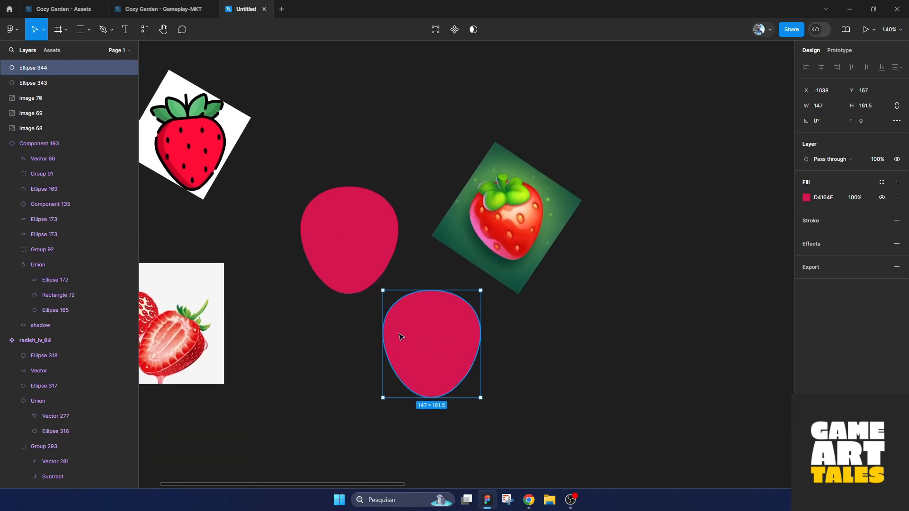
scroll(400, 336, "up", 1)
scroll(397, 337, "up", 2)
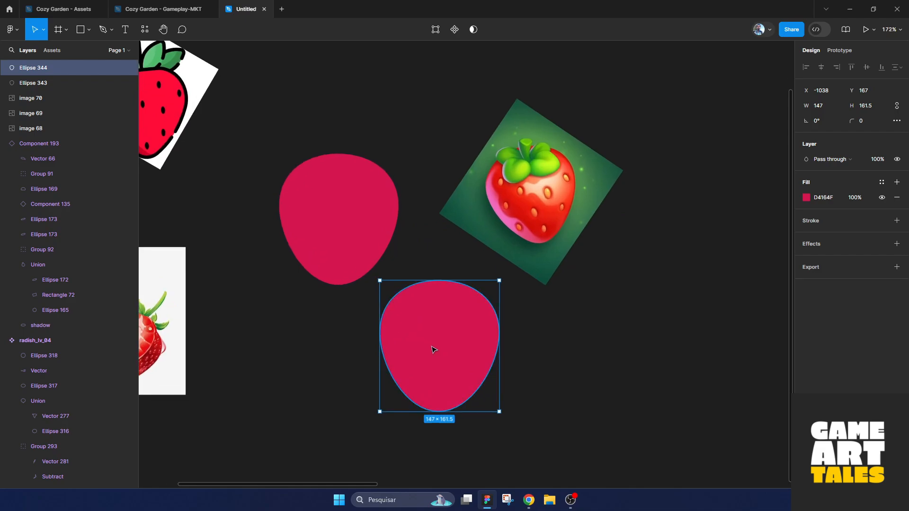
left_click_drag(457, 368, 617, 363)
left_click(450, 362)
left_click_drag(445, 363, 404, 376)
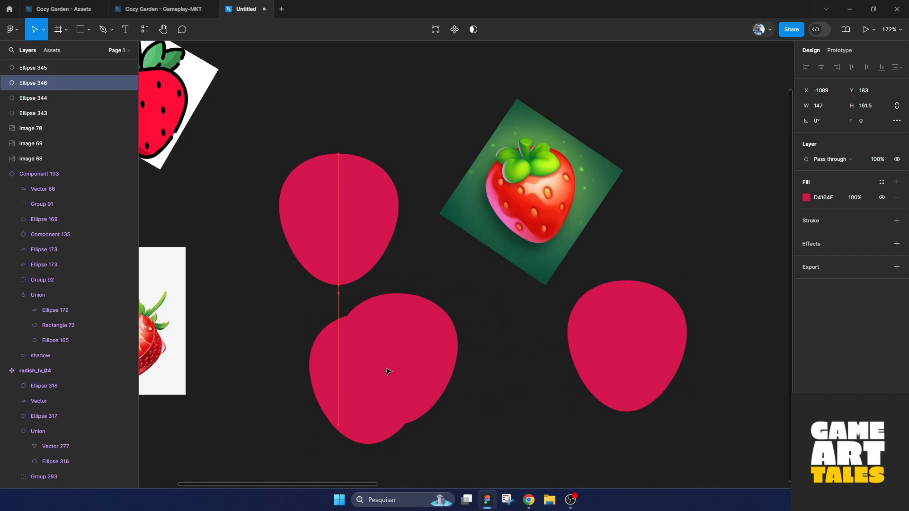
Step: Combine the two overlapping copies with a Subtract boolean to form a crescent, and place it along the body's left edge
left_click(318, 390, "shift")
left_click(491, 31)
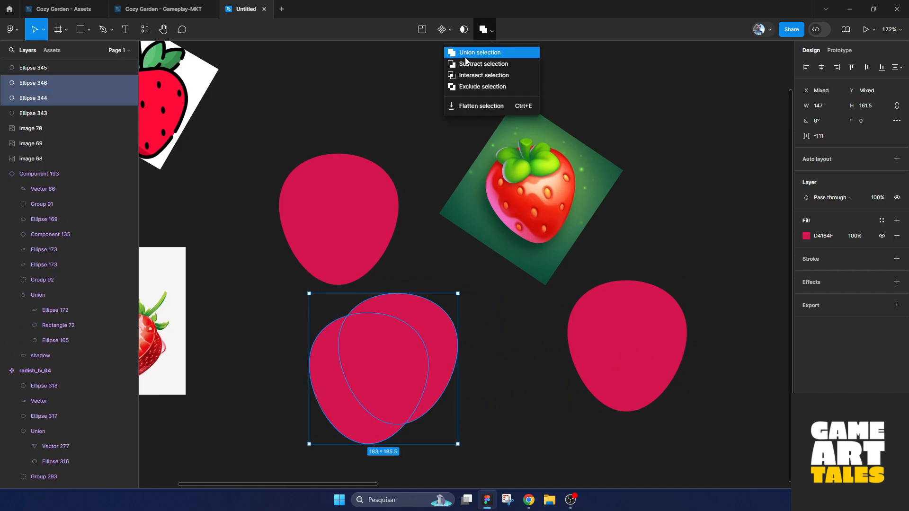
left_click(467, 75)
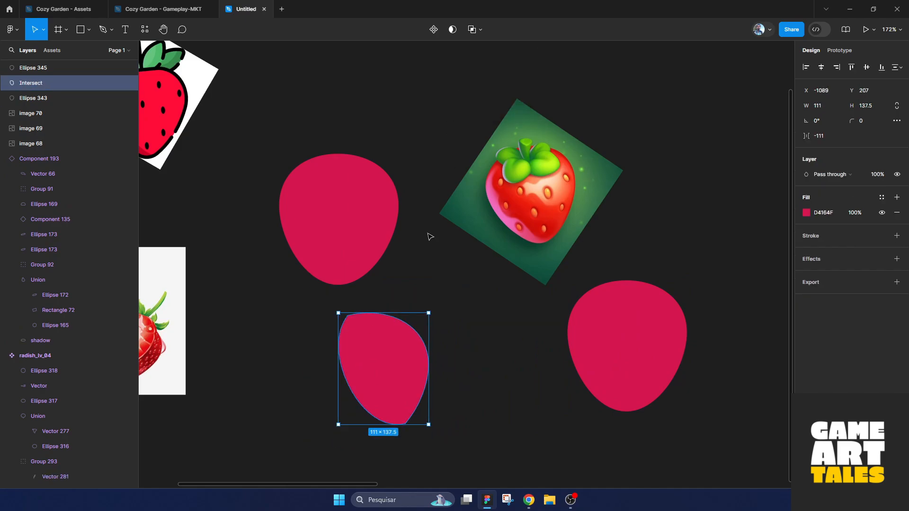
left_click(482, 30)
left_click(467, 63)
left_click_drag(345, 430, 318, 262)
Step: Fill the crescent with the pink F16AB9 sampled from the green-background strawberry reference
left_click(806, 213)
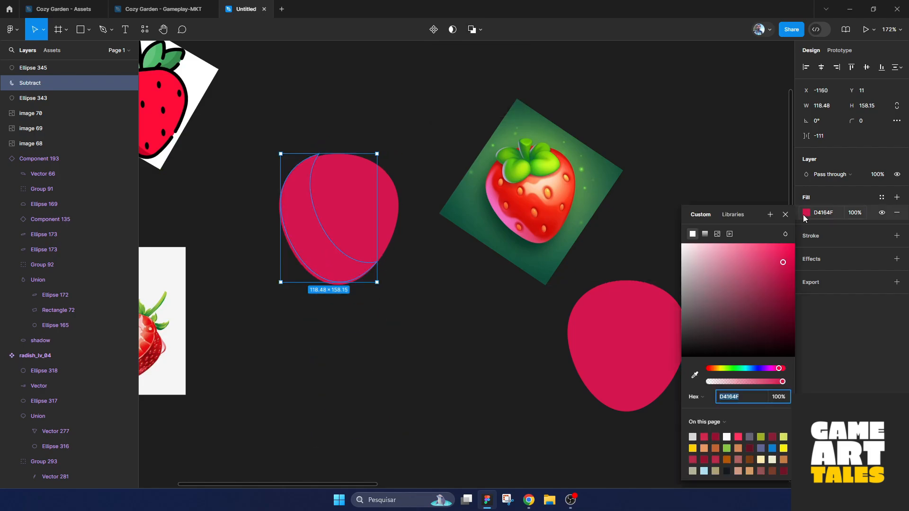
left_click(695, 375)
left_click(495, 204)
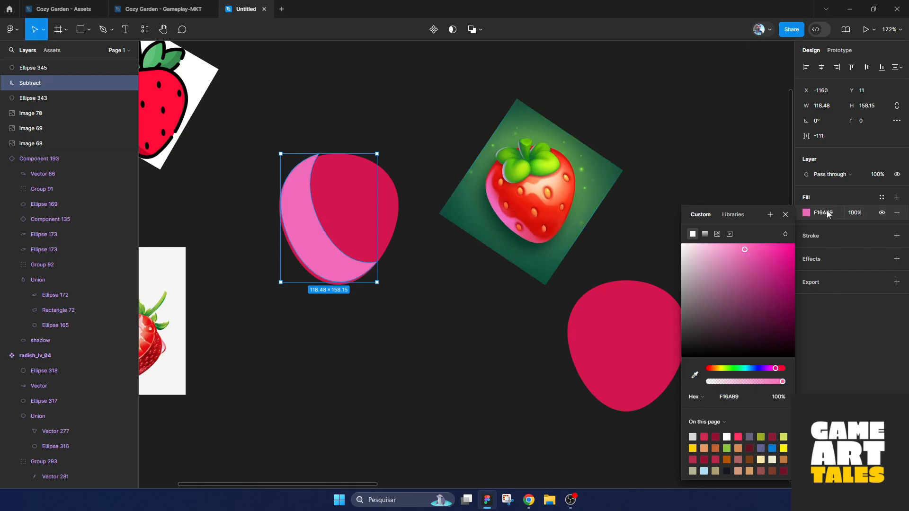
left_click(791, 213)
Step: Adjust the shapes inside the Subtract group so the pink crescent is thinner and follows the body's lower-left outline
scroll(414, 255, "up", 3)
left_click_drag(242, 265, 416, 296)
double_click(419, 282)
double_click(419, 282)
key("Escape")
scroll(516, 383, "down", 5)
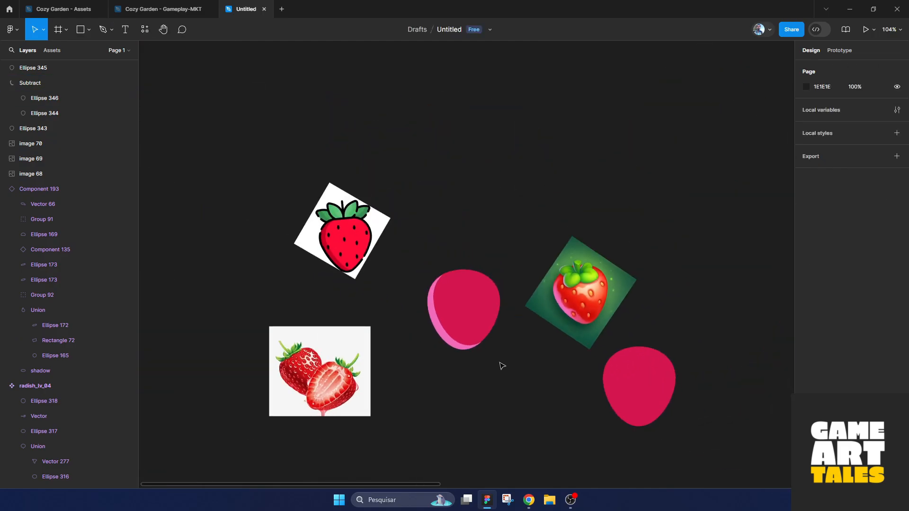
Step: Duplicate the strawberry body, scale the copy down to 114 × 125, and position it inside the original body
scroll(501, 368, "up", 2)
left_click(470, 290)
left_click(441, 296)
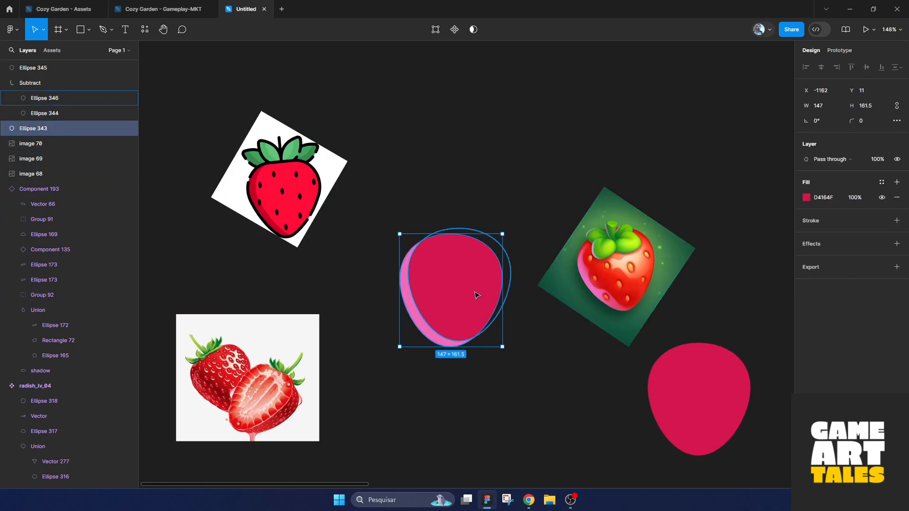
key("ctrl+d")
left_click_drag(399, 347, 423, 321)
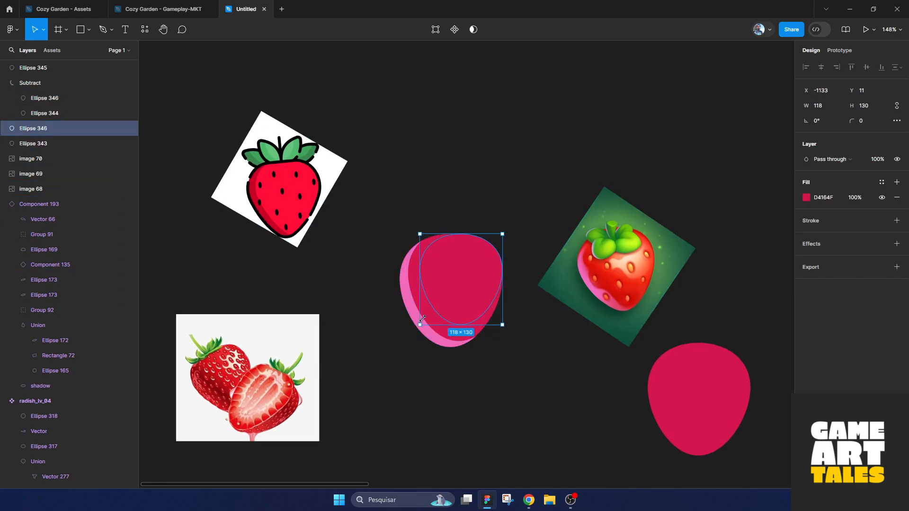
left_click_drag(466, 299, 455, 301)
left_click(505, 365)
Step: Darken the fill of the large base body shape to 940C34
left_click(482, 324, "ctrl")
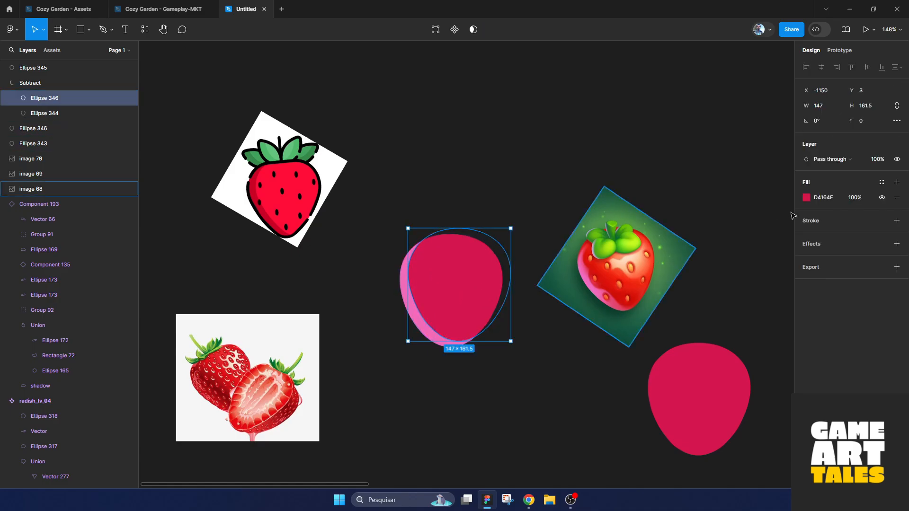
left_click(807, 198)
left_click(34, 144)
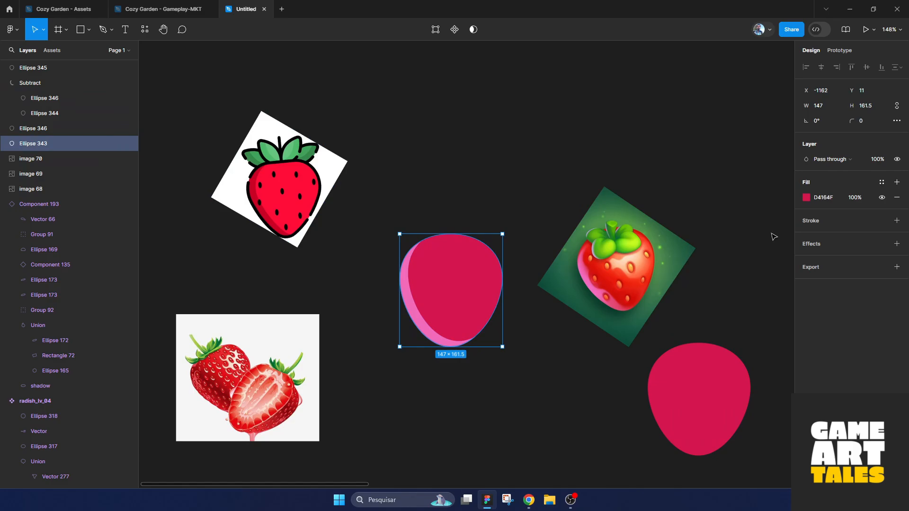
left_click(806, 198)
left_click_drag(784, 258, 787, 280)
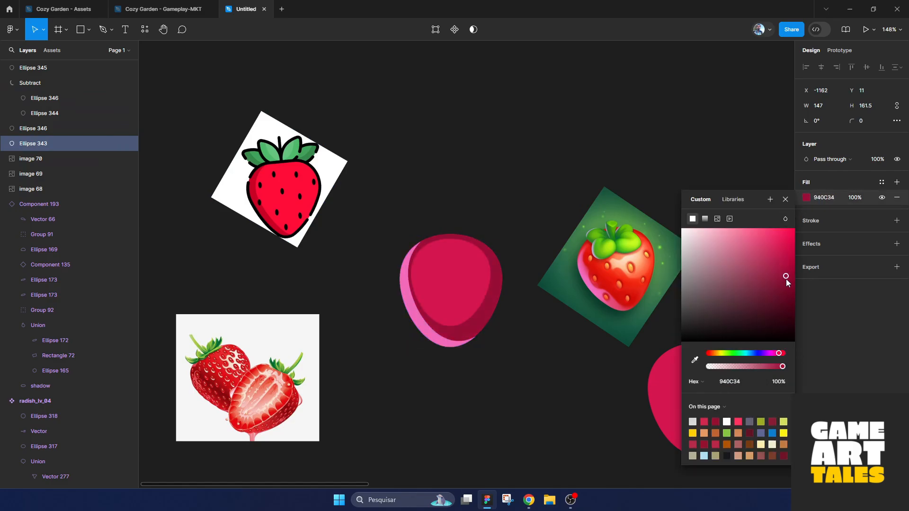
left_click(786, 199)
Step: Flatten the pink Subtract crescent into a single vector shape
scroll(405, 339, "up", 3)
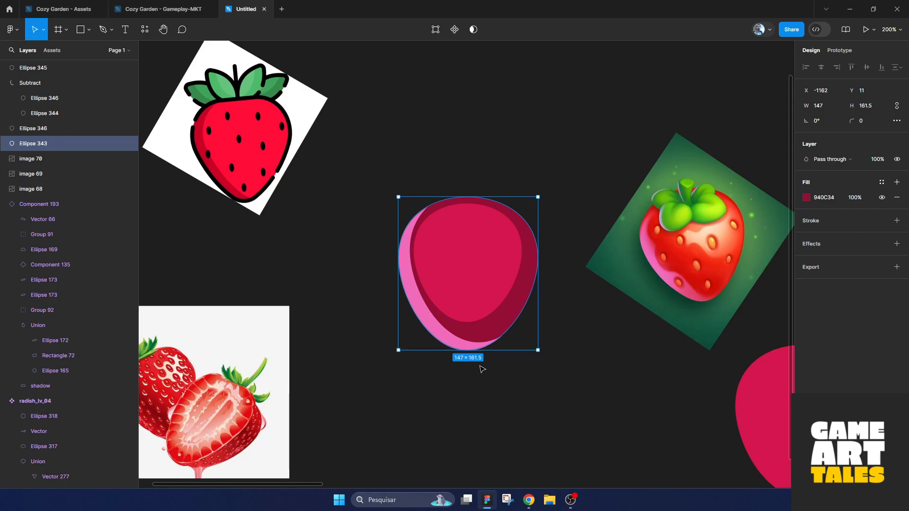
scroll(498, 373, "up", 2)
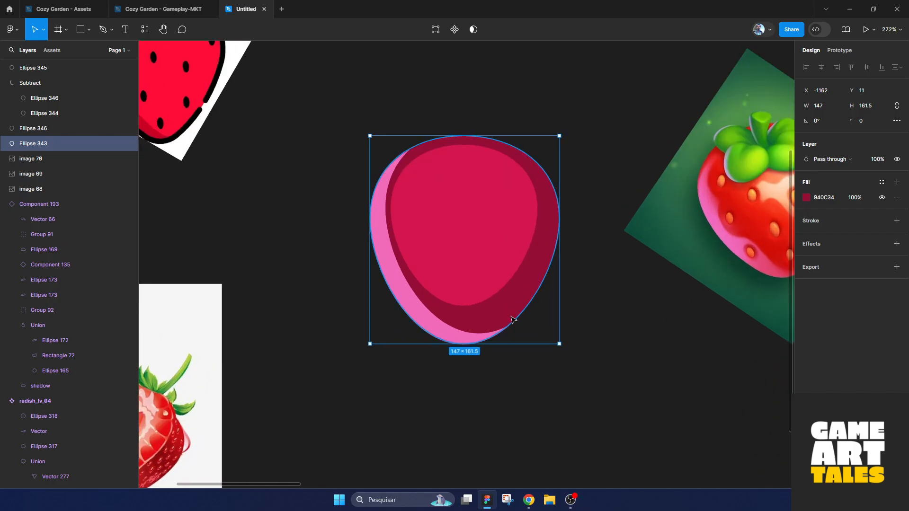
key("Escape")
double_click(514, 301)
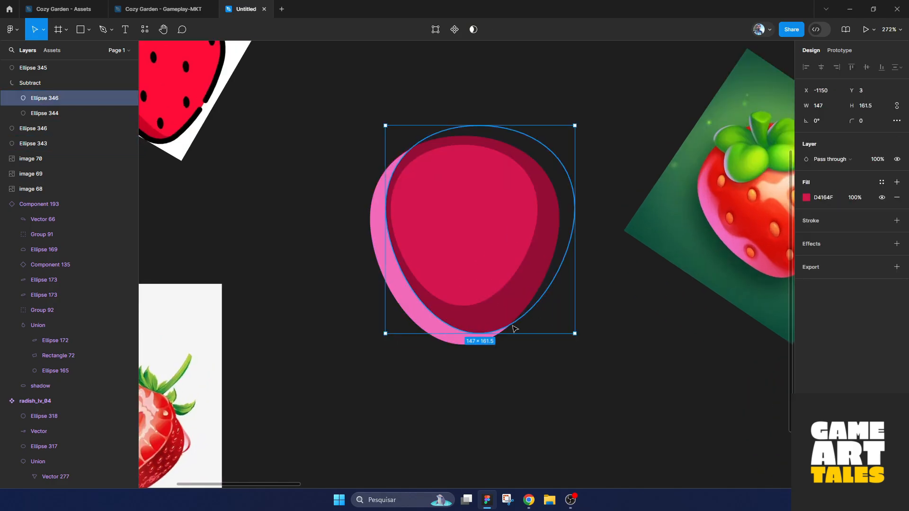
left_click(29, 85)
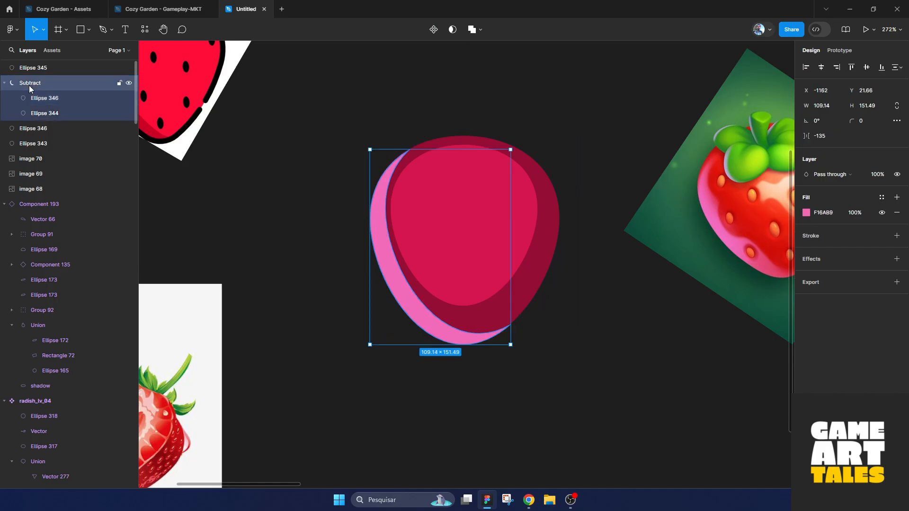
key("ctrl+e")
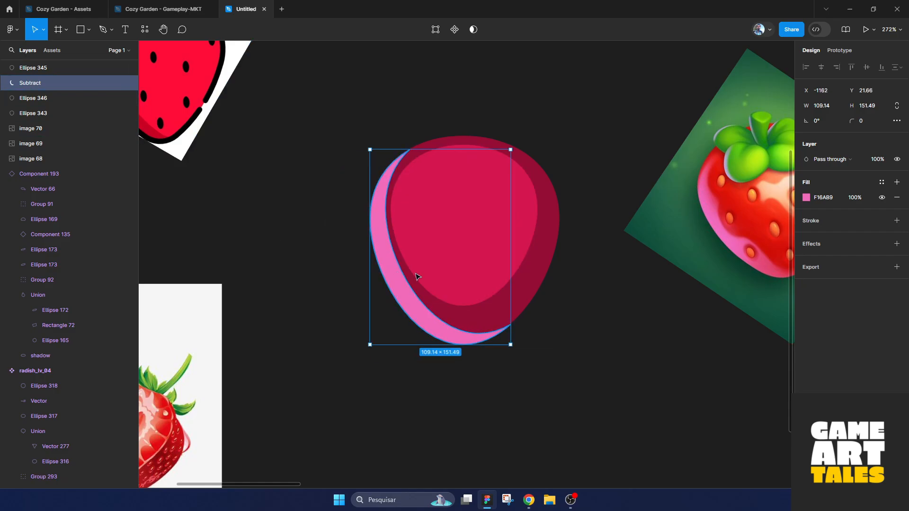
Step: Enlarge the lighter inner body shape to 118 × 129
left_click(464, 271)
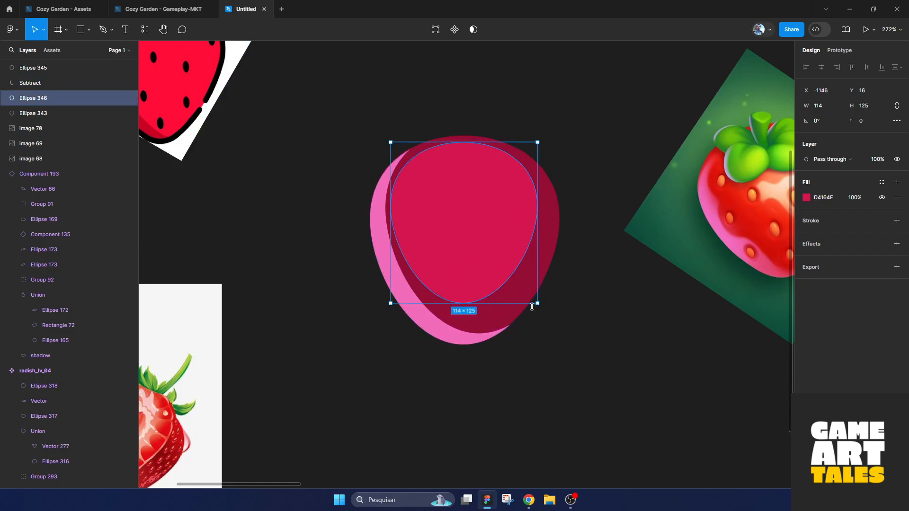
left_click_drag(537, 306, 544, 310)
left_click(594, 336)
scroll(601, 334, "down", 2)
left_click_drag(607, 331, 509, 319)
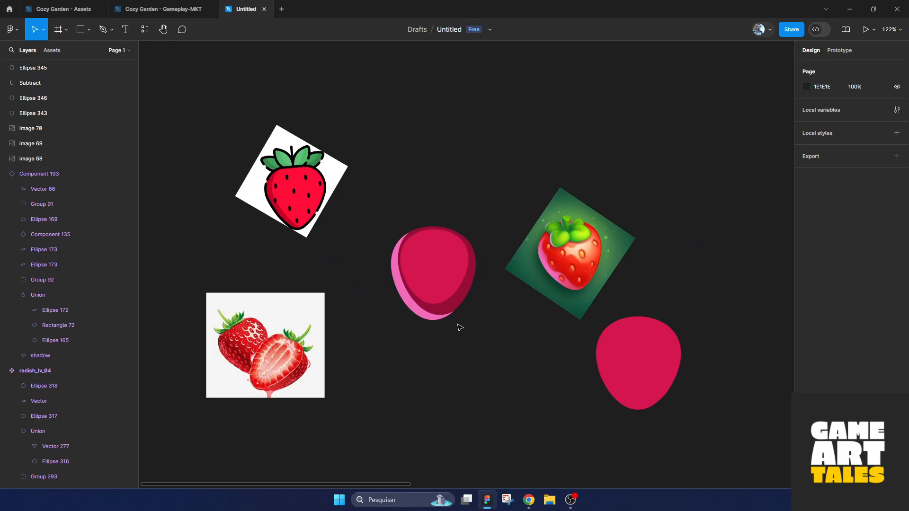
Step: Shift the lighter inner shape up and left to X -1153, Y 11, and enlarge it slightly within the dark body
scroll(460, 328, "up", 1)
left_click(410, 312)
key("Escape")
left_click(447, 256)
scroll(453, 294, "down", 4)
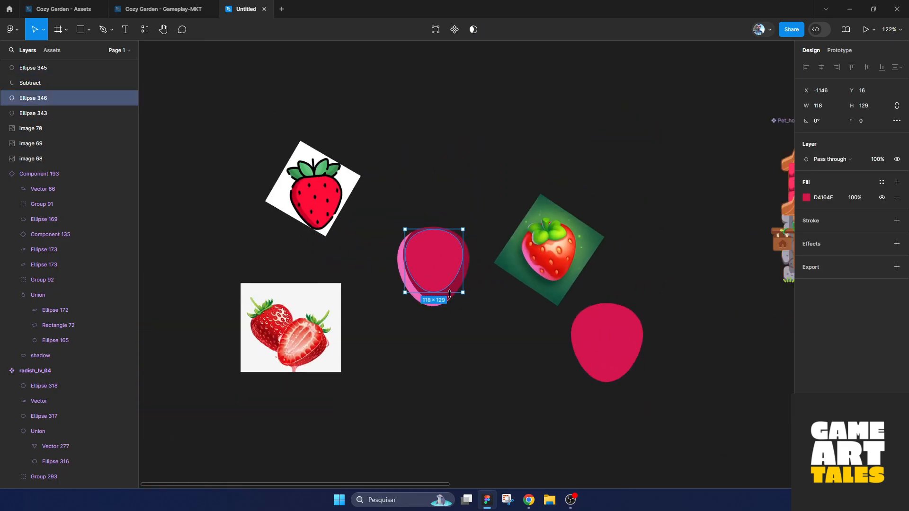
key("Escape")
scroll(456, 296, "up", 3)
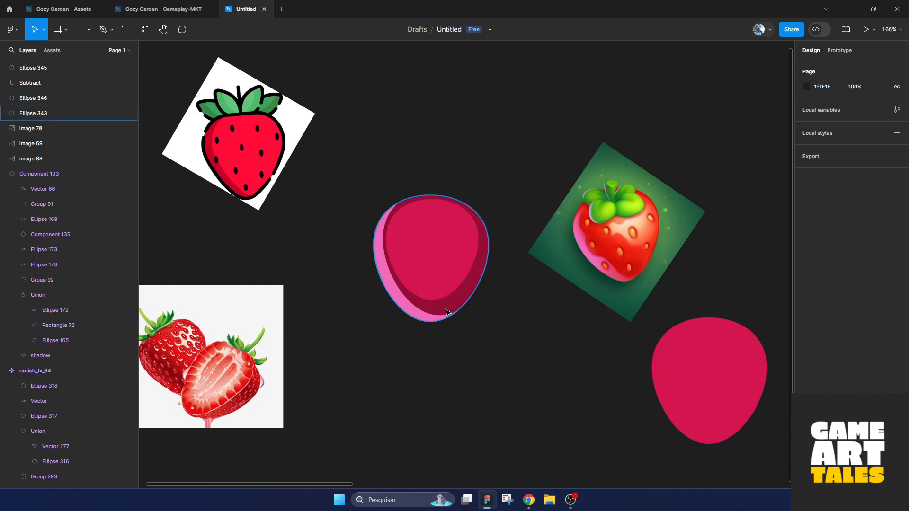
scroll(453, 292, "up", 2)
left_click(456, 296)
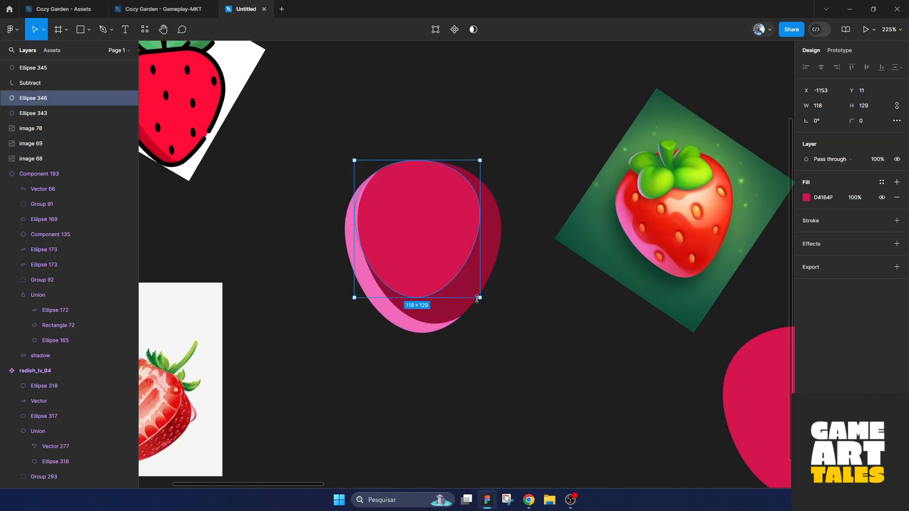
left_click(552, 321)
scroll(549, 324, "down", 4)
scroll(546, 329, "up", 3)
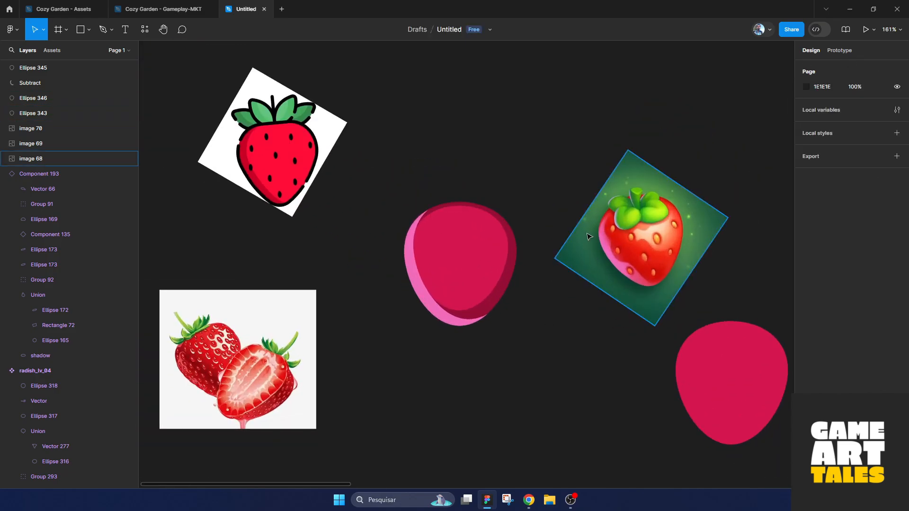
Step: Trace the front left leaf of the green-background strawberry reference as a closed curved path with the Pen tool
scroll(578, 284, "up", 4)
scroll(559, 250, "up", 2)
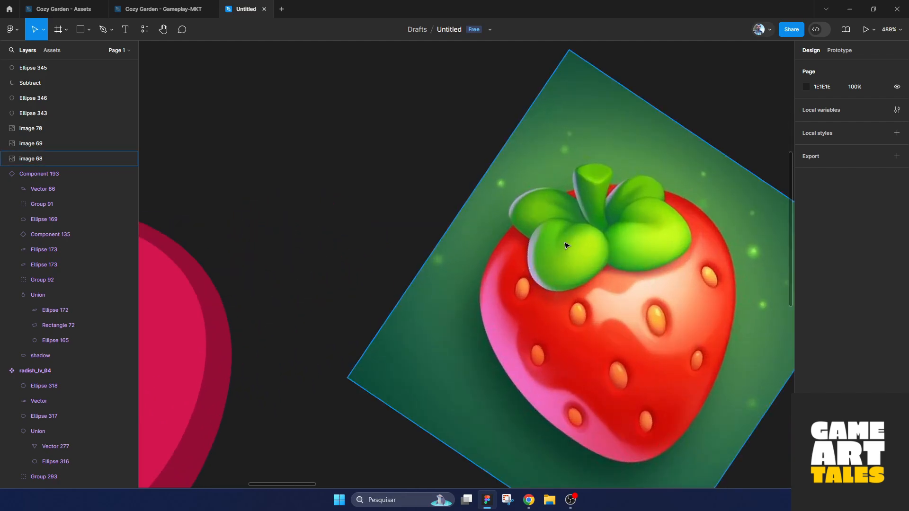
key("p")
scroll(588, 266, "up", 2)
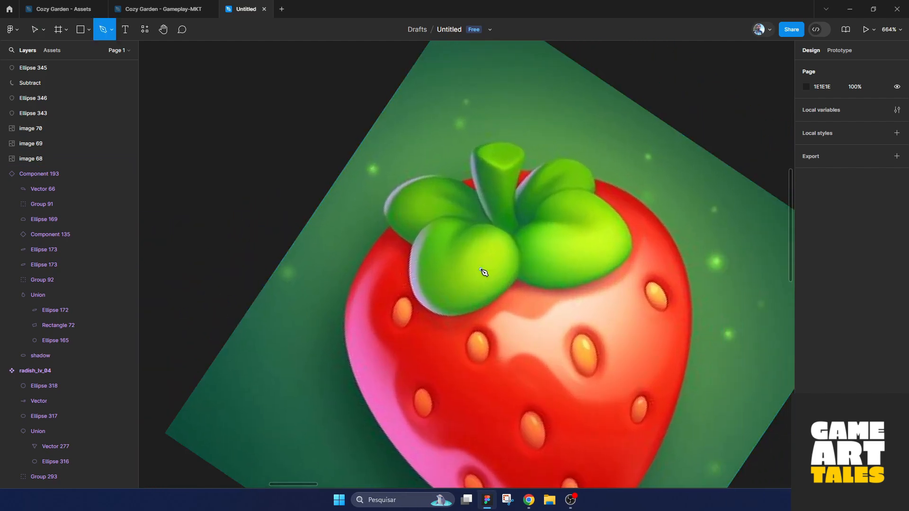
left_click(468, 229)
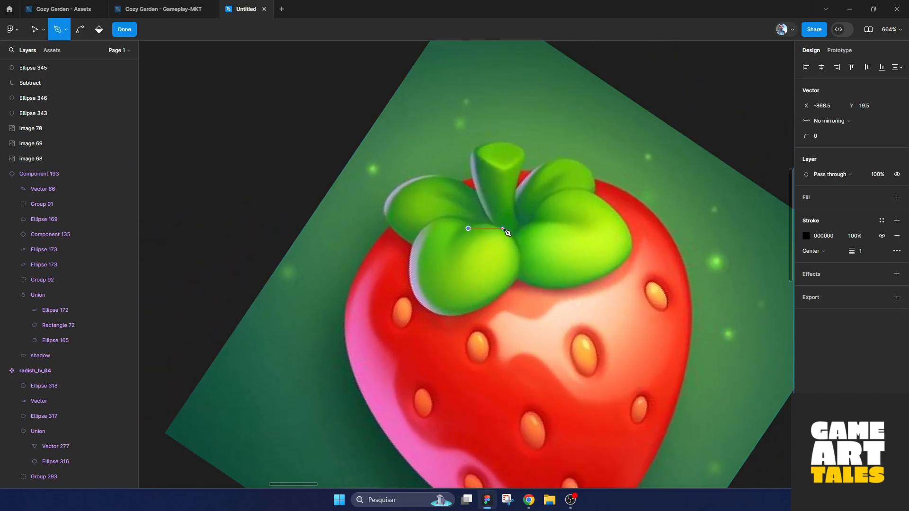
left_click_drag(453, 316, 368, 337)
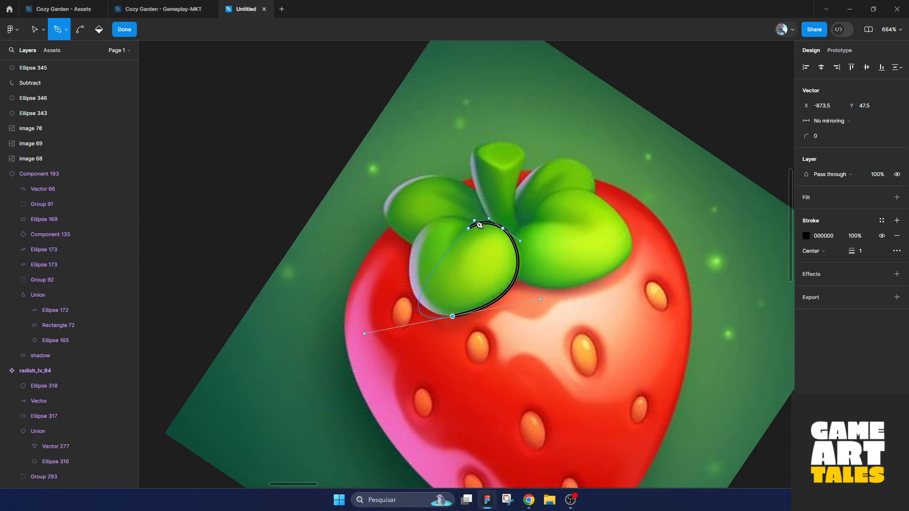
left_click_drag(447, 219, 490, 217)
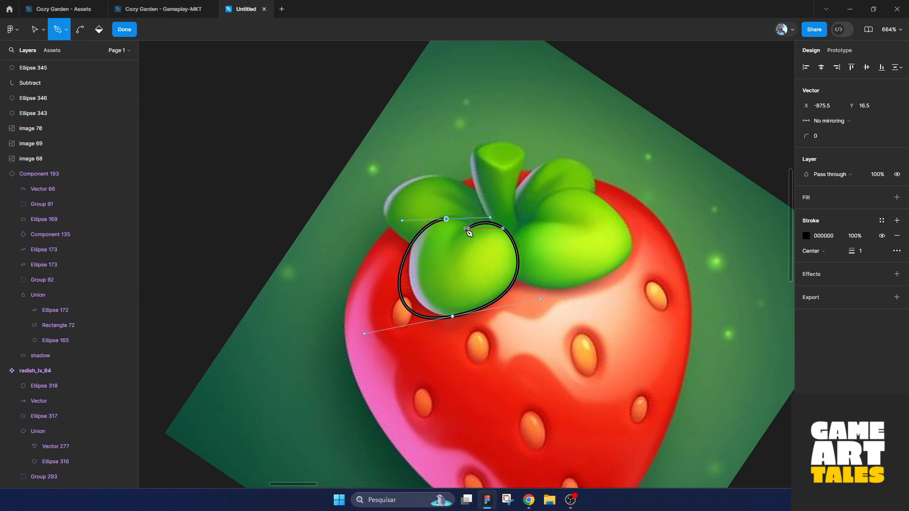
left_click(468, 229)
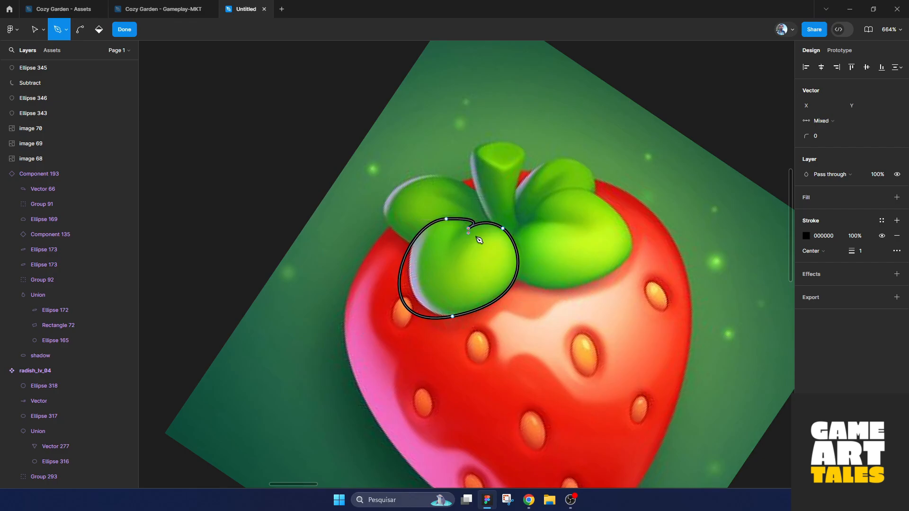
Step: Remove the leaf's stroke and give it a solid fill in the green 74D418 sampled from the reference leaf
left_click(898, 238)
left_click(897, 198)
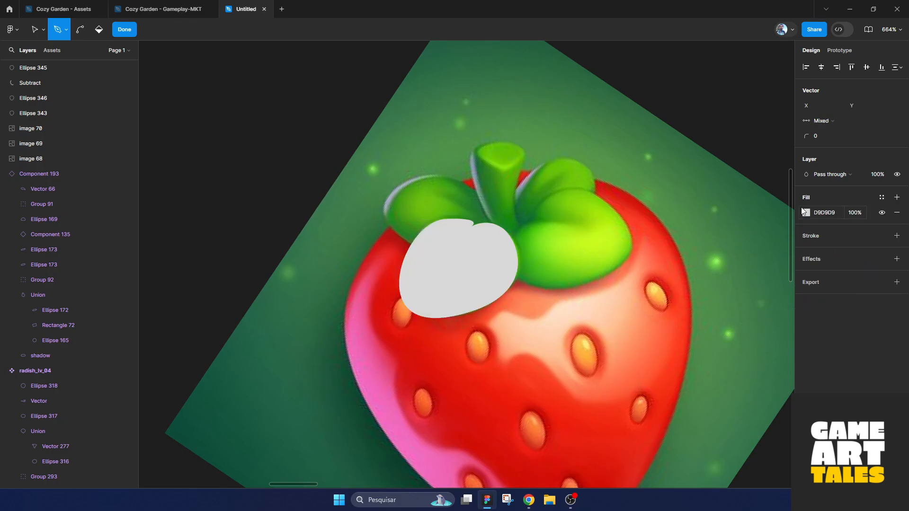
left_click(807, 212)
left_click(694, 375)
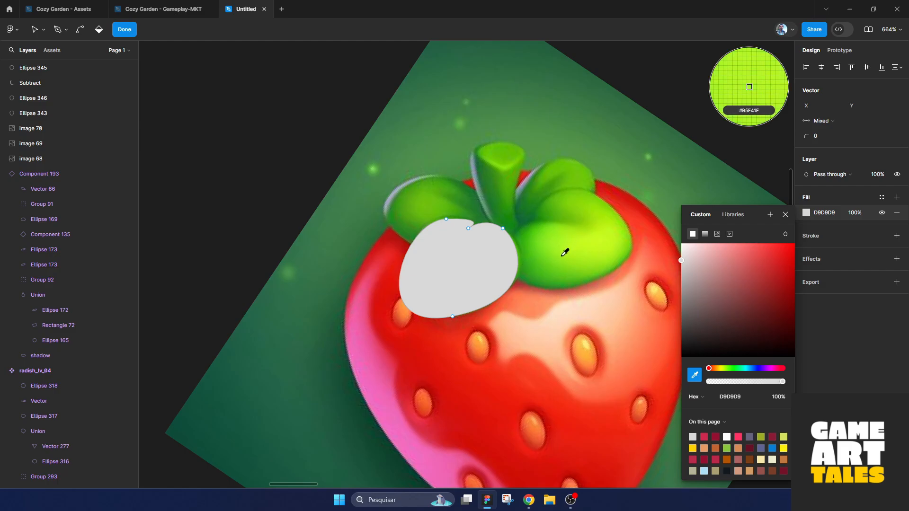
left_click(567, 239)
left_click(785, 215)
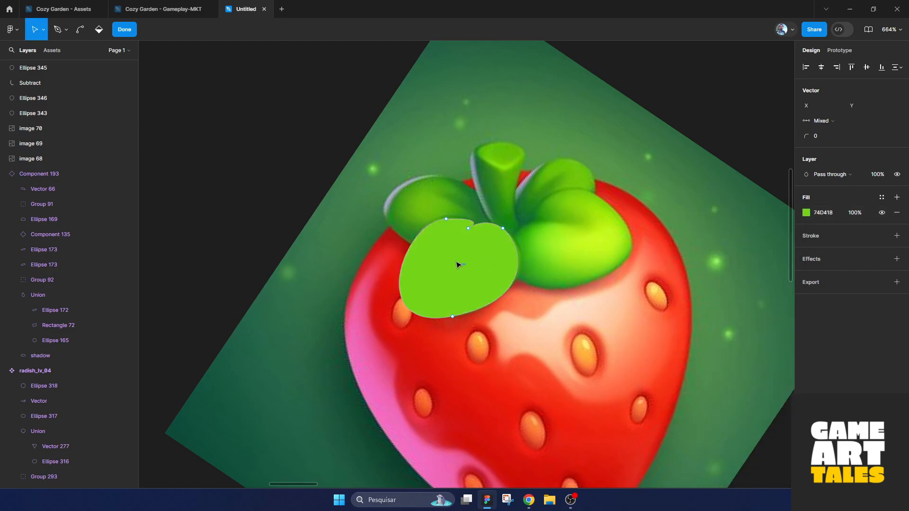
Step: Reshape the green leaf by moving its upper-left vector point to X -878, Y 15 and adjusting that point's curve handle
left_click_drag(441, 264, 590, 294)
left_click(533, 302)
key("Escape")
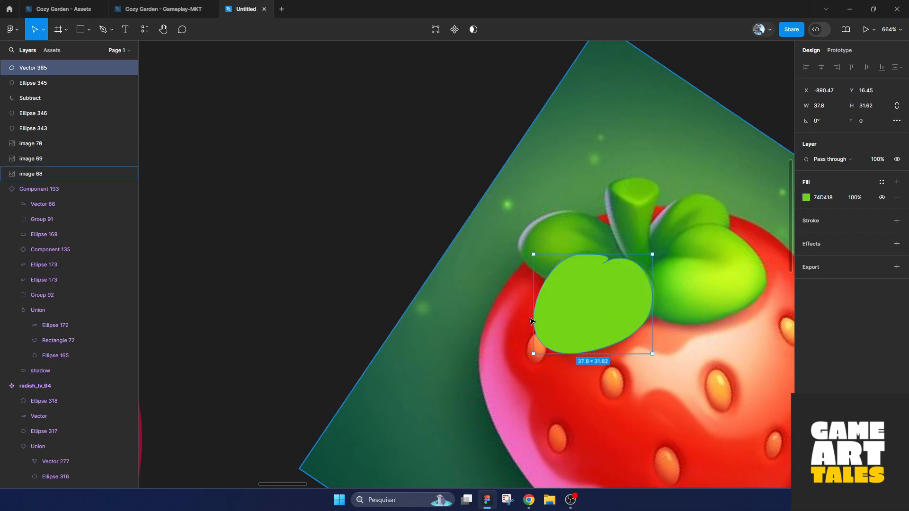
double_click(589, 295)
scroll(583, 266, "up", 5)
left_click_drag(585, 246, 578, 243)
left_click_drag(640, 236, 567, 236)
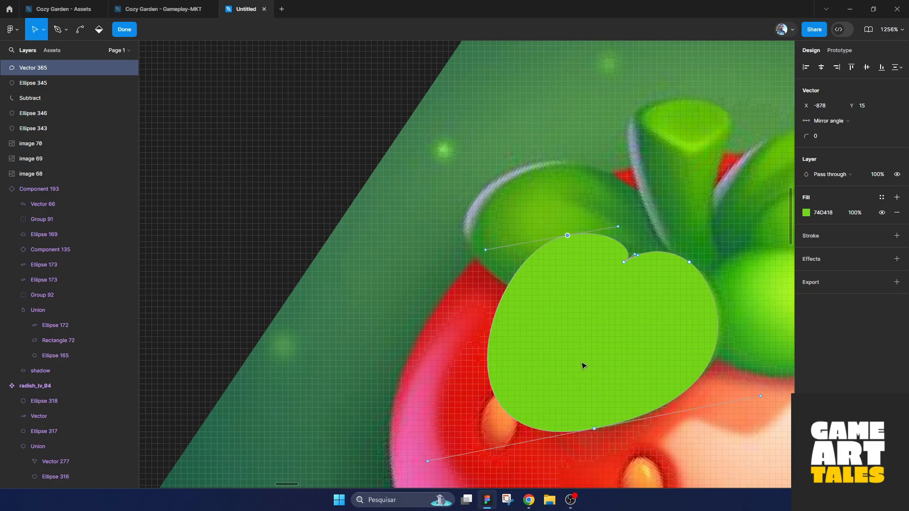
Step: Move the green leaf's bottom vector point to X -873.5, Y 48.5 and pull its outer-left curve handle to X -896, Y 52
key("Escape")
double_click(599, 407)
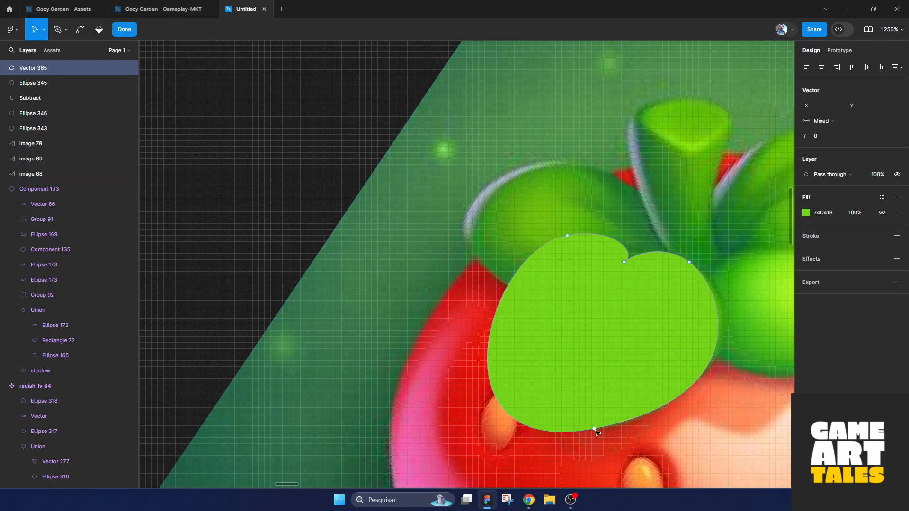
left_click(594, 430)
left_click_drag(594, 430, 595, 436)
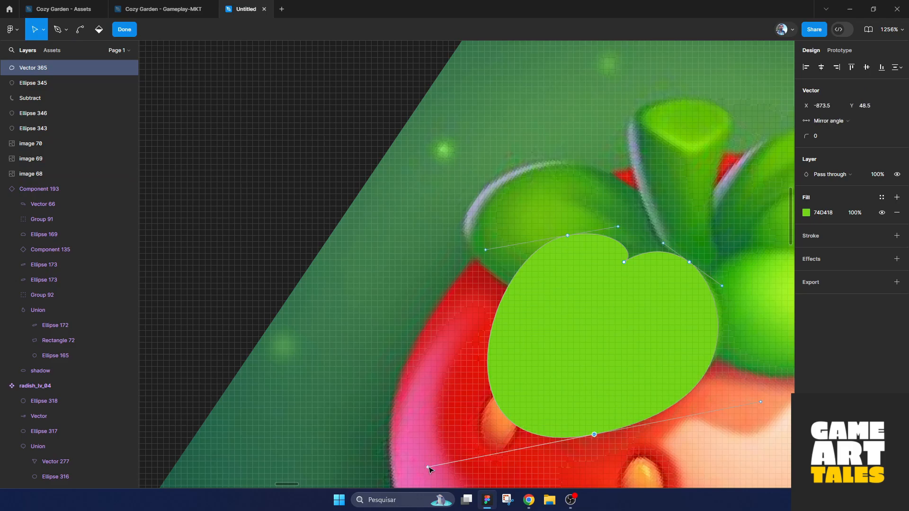
left_click_drag(429, 469, 462, 457)
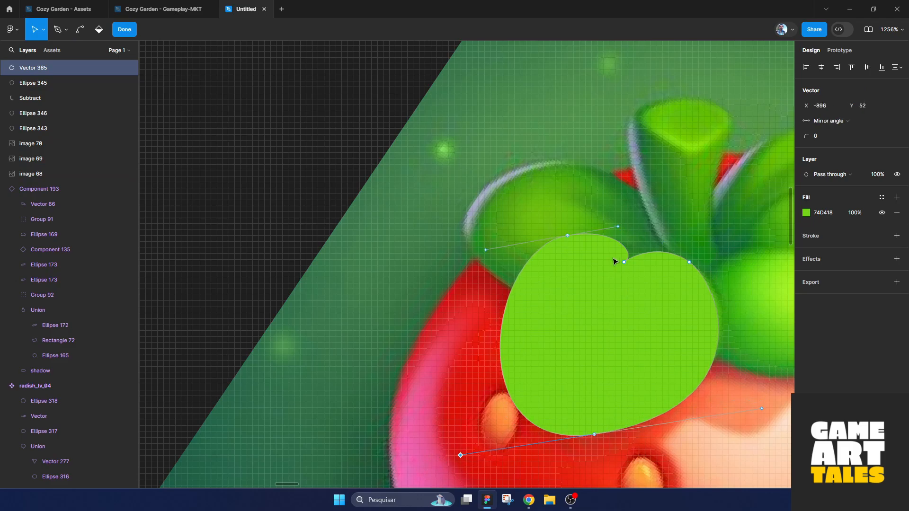
Step: Adjust the leaf's upper-left vector point and its curve, and move the notch point inward to X -870.5, Y 21
left_click_drag(566, 236, 610, 224)
left_click_drag(560, 239, 554, 235)
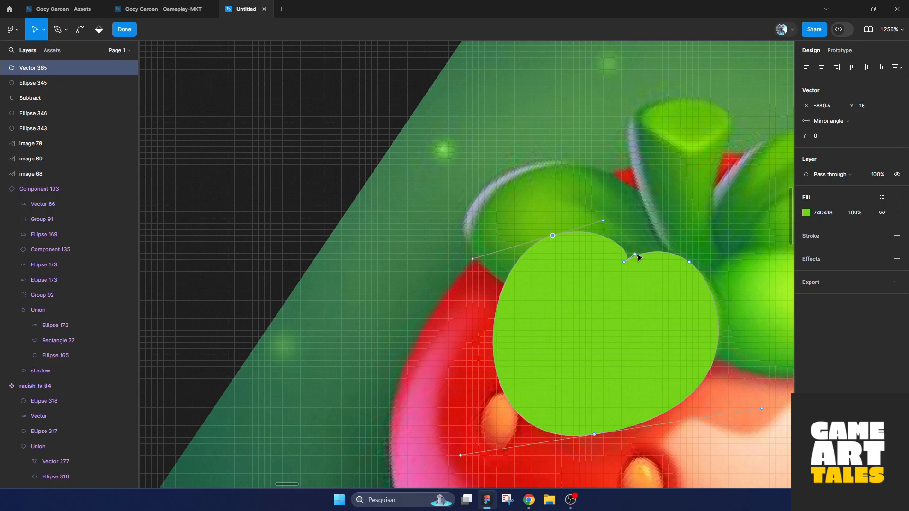
left_click_drag(636, 255, 613, 272)
key("ctrl+z")
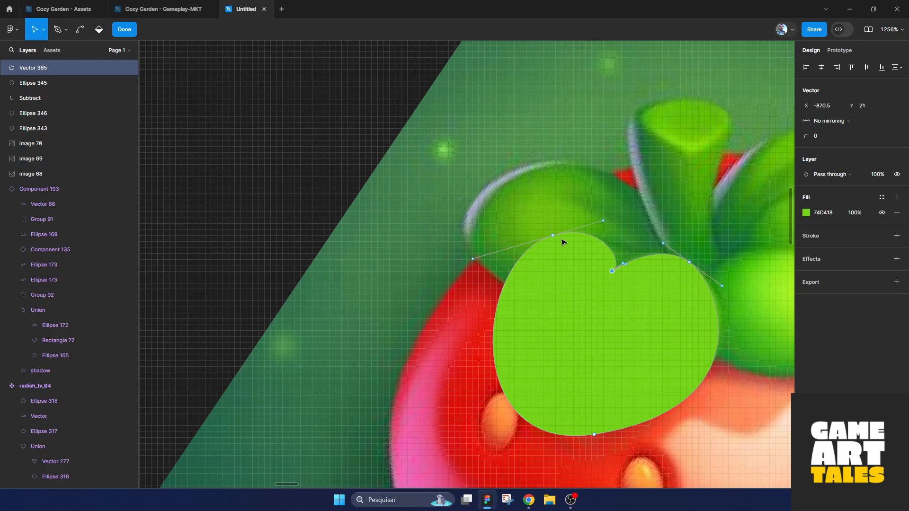
left_click_drag(553, 235, 563, 240)
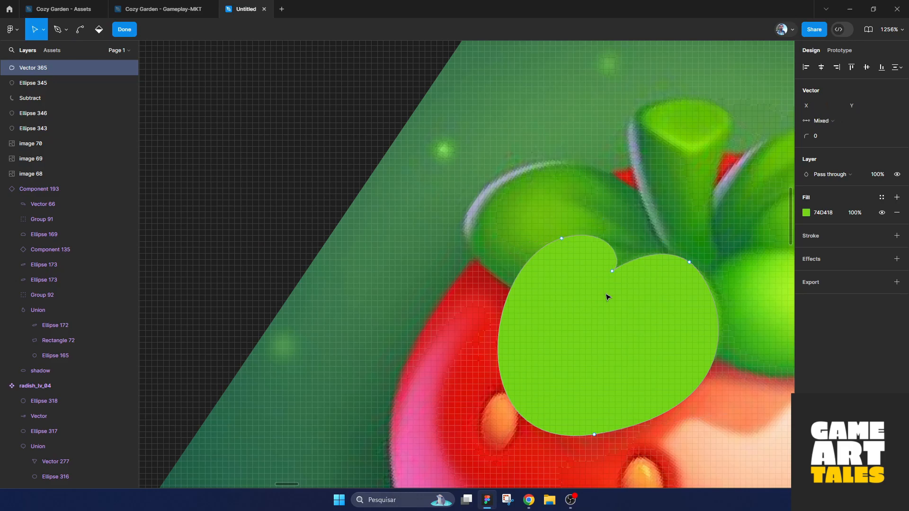
Step: Move the finished leaf shape off the reference onto the empty canvas at X -986, Y -20
scroll(608, 296, "down", 5)
key("Escape")
left_click_drag(600, 330, 320, 226)
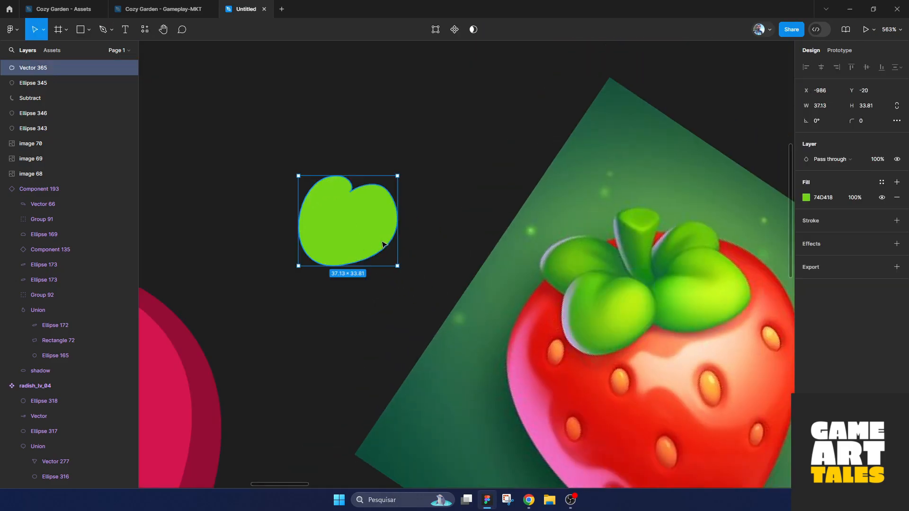
Step: Refine the leaf's upper outline around the notch, bringing the shape to about 37.24 × 33.9
double_click(386, 243)
scroll(389, 225, "up", 5)
left_click_drag(346, 179, 489, 215)
scroll(488, 216, "down", 2)
left_click(510, 180)
left_click_drag(541, 199, 542, 195)
key("Escape")
scroll(505, 282, "down", 5)
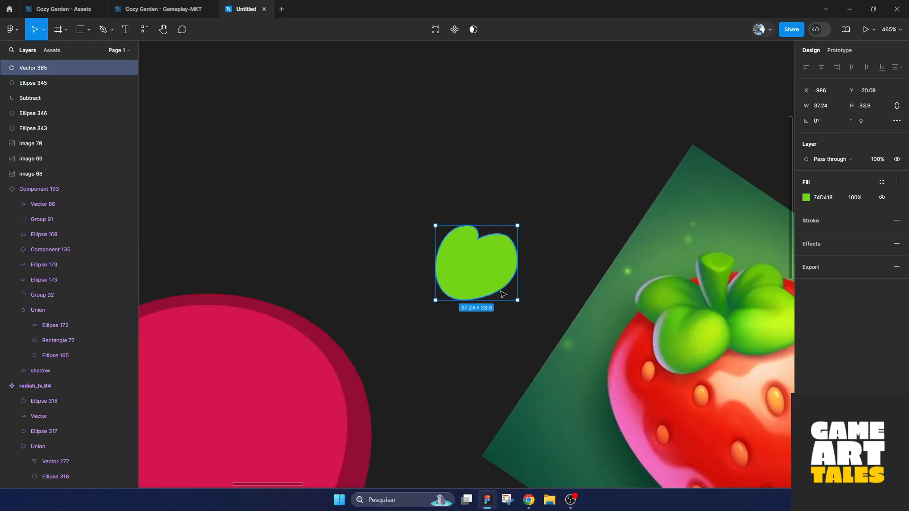
Step: Reposition the leaf to X -990, Y -1 between the strawberry body and the reference
left_click_drag(493, 285, 485, 325)
left_click_drag(516, 292, 525, 264)
scroll(505, 278, "up", 3)
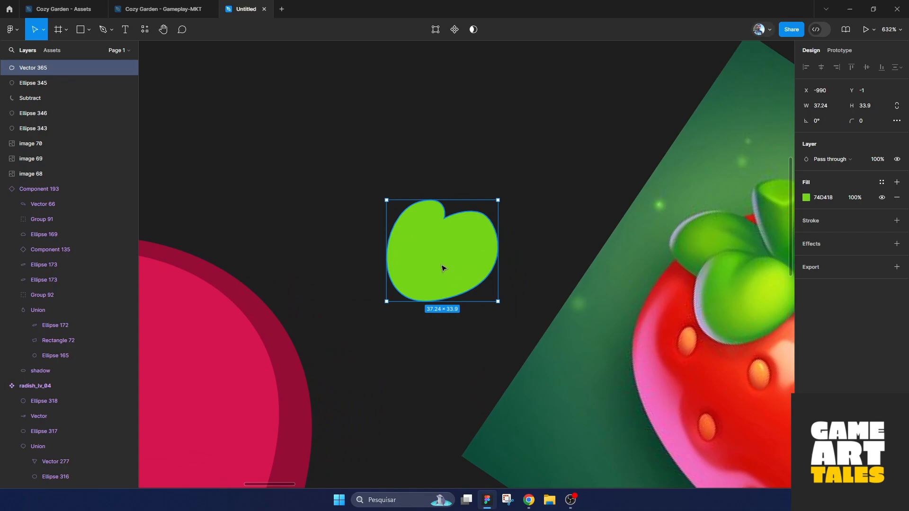
Step: Make two offset copies of the leaf above the original and combine them with a Subtract boolean to form an edge highlight
left_click_drag(443, 266, 436, 173, "alt")
left_click(366, 152, "shift")
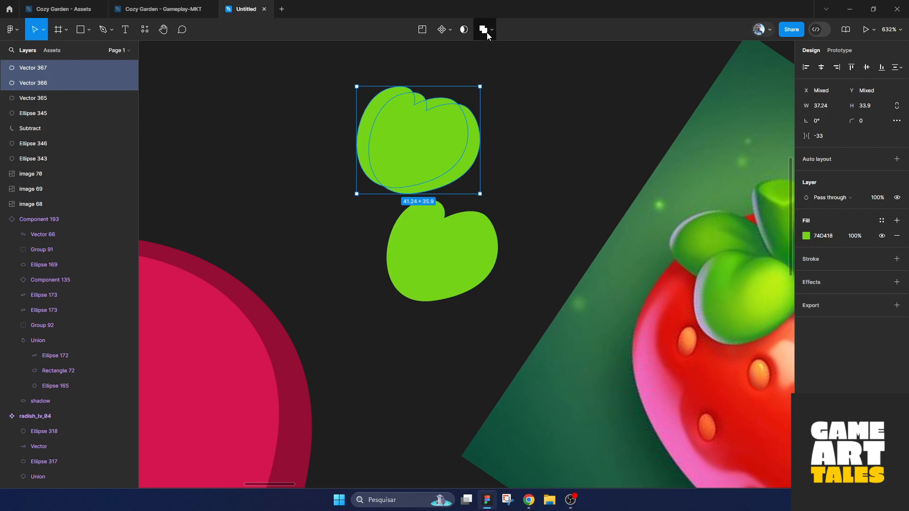
left_click(490, 31)
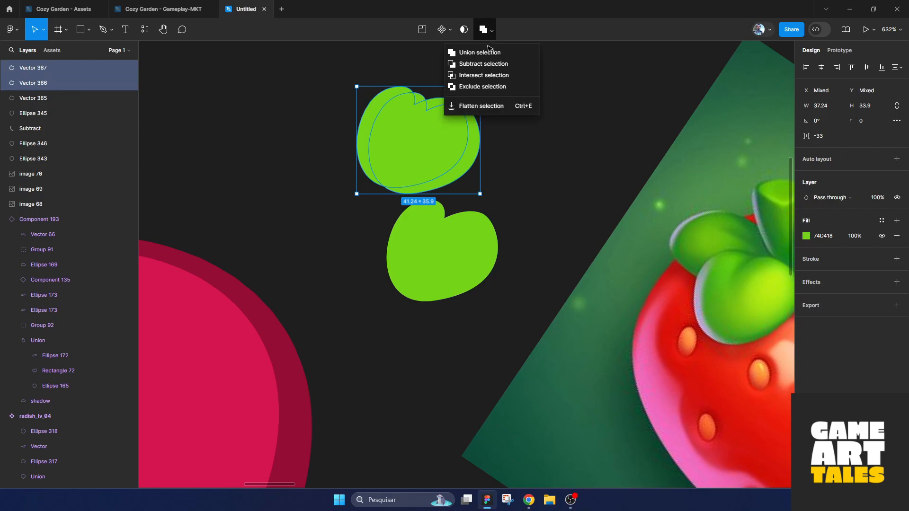
left_click(466, 76)
left_click(485, 33)
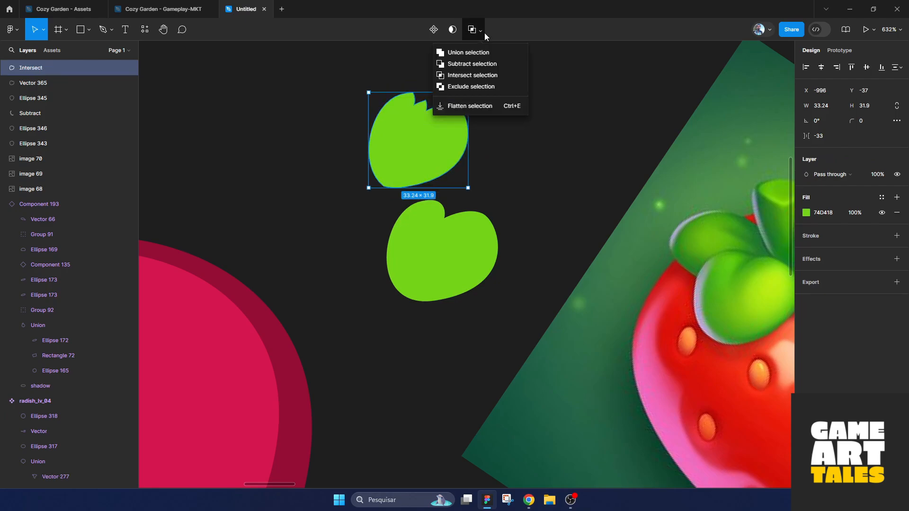
left_click(464, 68)
Step: Place the subtracted highlight over the leaf at X -990, Y -1 and fill it with yellow-green BAED14 sampled from the reference leaf
left_click_drag(376, 158, 401, 241)
key("i")
left_click(771, 294)
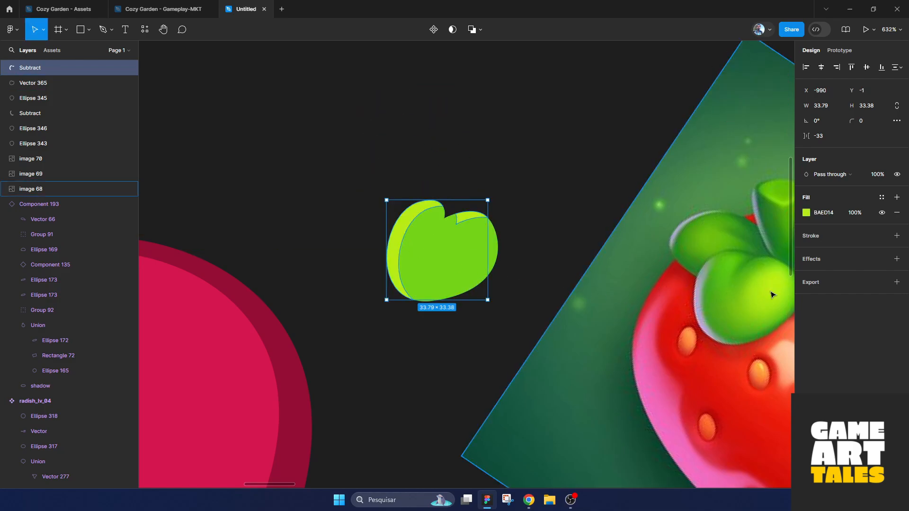
left_click(554, 186)
Step: Reshape the highlight's cutting vector by moving its notch point inward and its upper-right point to X -954.5, Y 0.5, removing the second highlight patch
scroll(461, 238, "up", 3)
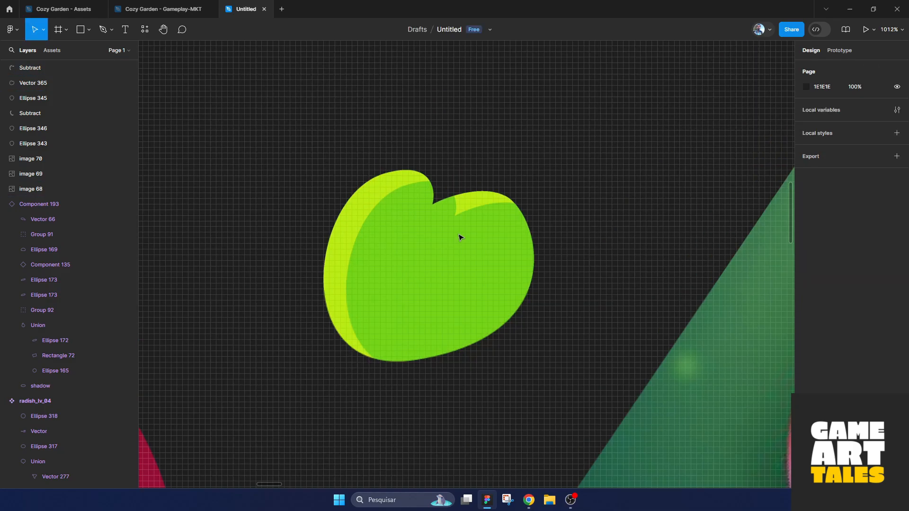
double_click(463, 229)
double_click(469, 214)
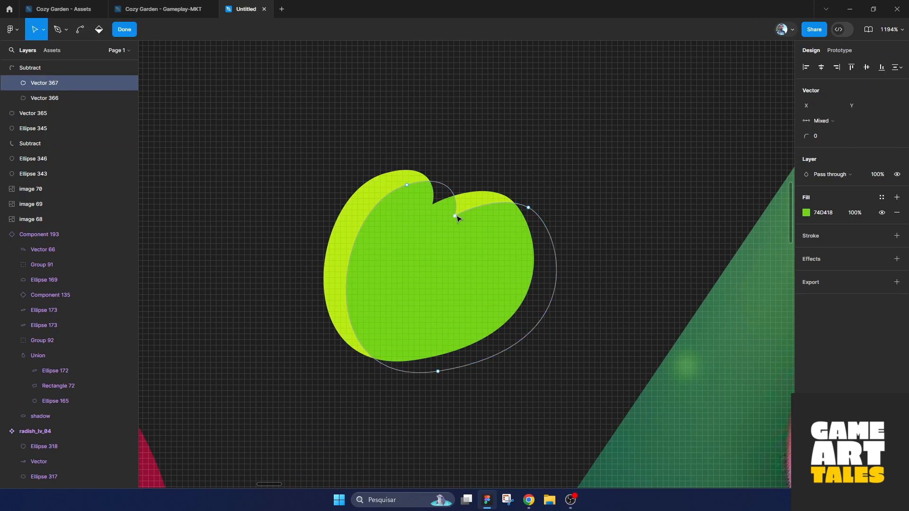
left_click_drag(456, 216, 428, 201)
left_click_drag(525, 208, 526, 180)
scroll(429, 203, "up", 3)
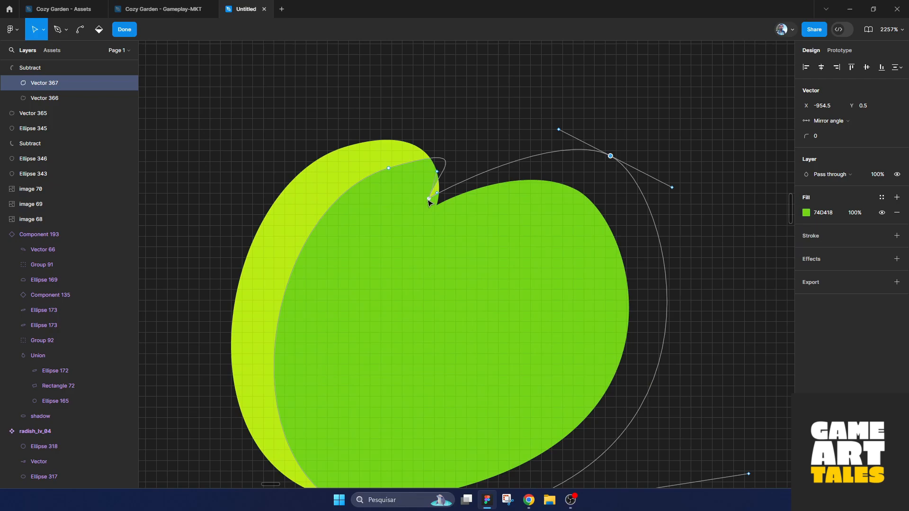
Step: Move the cutting vector's notch point to X -969.5, Y 4.5 and adjust its upper-left point's curve handles to smooth the highlight edge
mouse_move(428, 199)
left_mouse_down()
mouse_move(474, 178)
mouse_move(442, 207)
left_mouse_up()
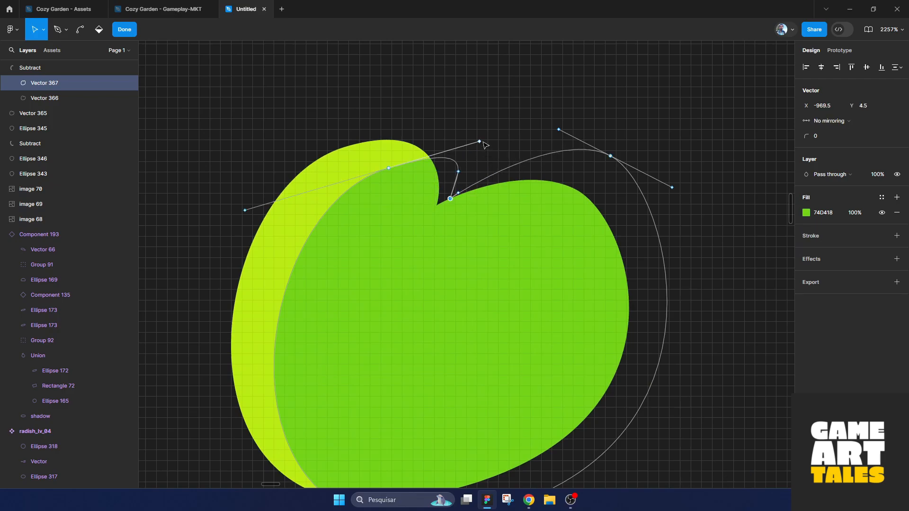
left_click_drag(483, 142, 457, 141)
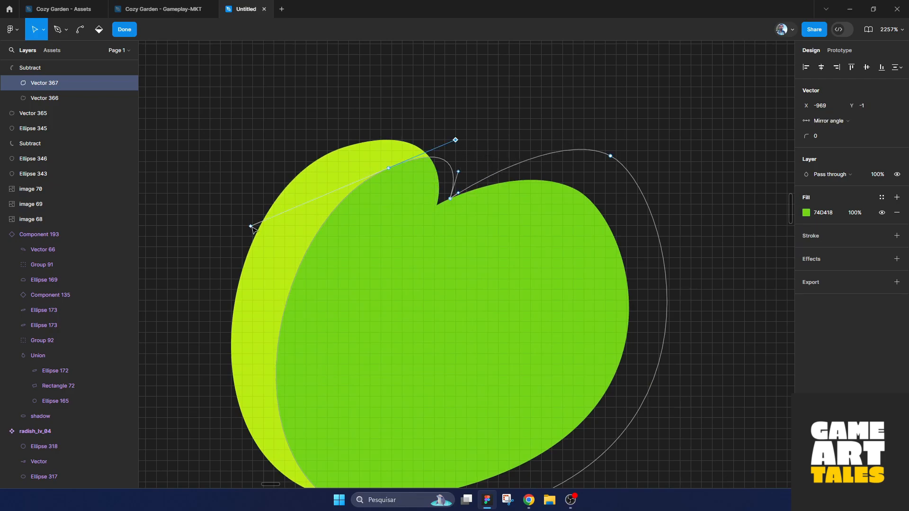
left_click_drag(251, 227, 226, 230)
scroll(365, 240, "down", 4)
key("Escape")
key("Escape")
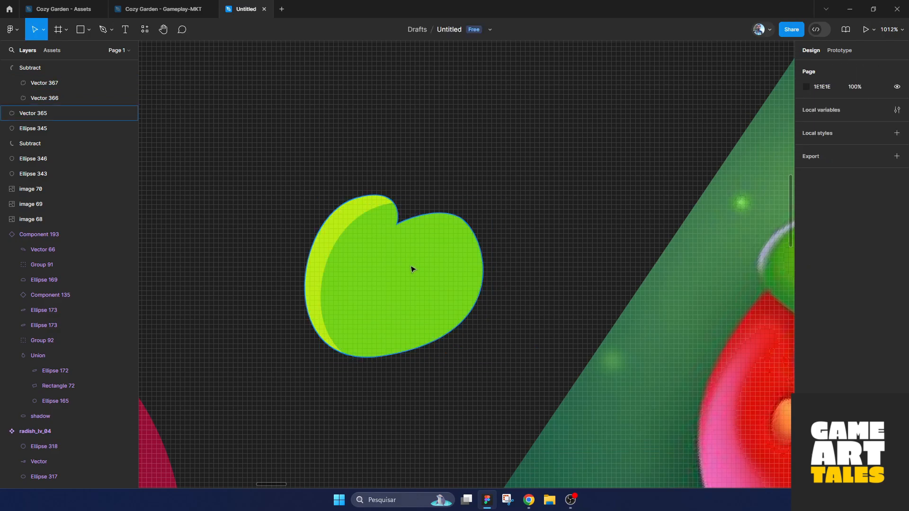
Step: Duplicate the base leaf shape and shrink the copy to 31 × 28
left_click(411, 270)
left_click(27, 130)
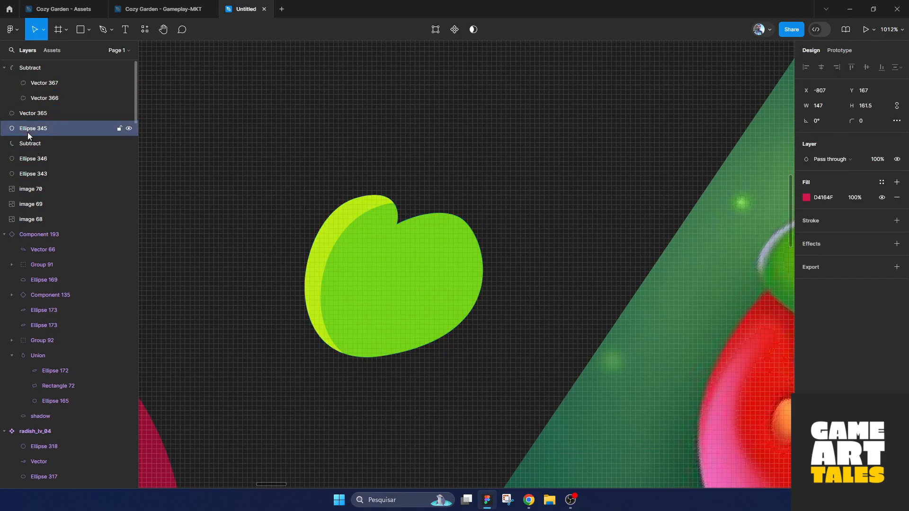
left_click(371, 269)
left_click(30, 68)
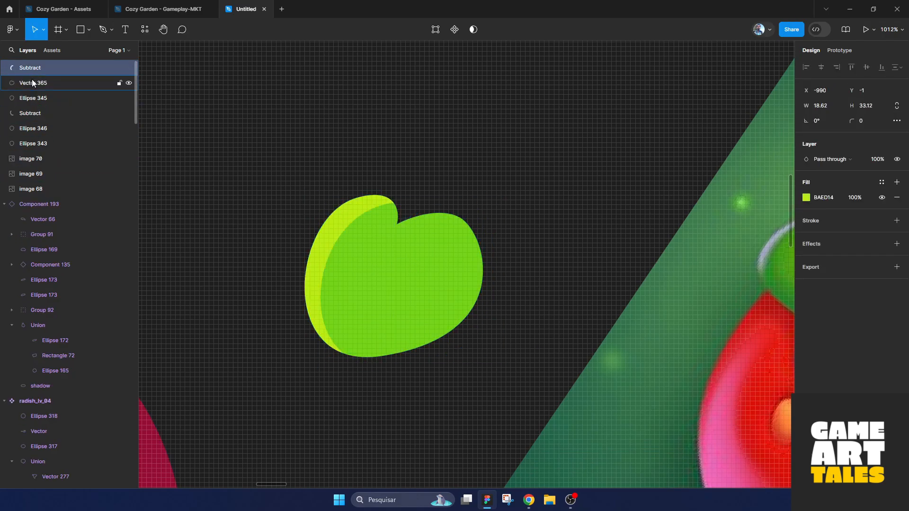
left_click(32, 81)
key("ctrl+d")
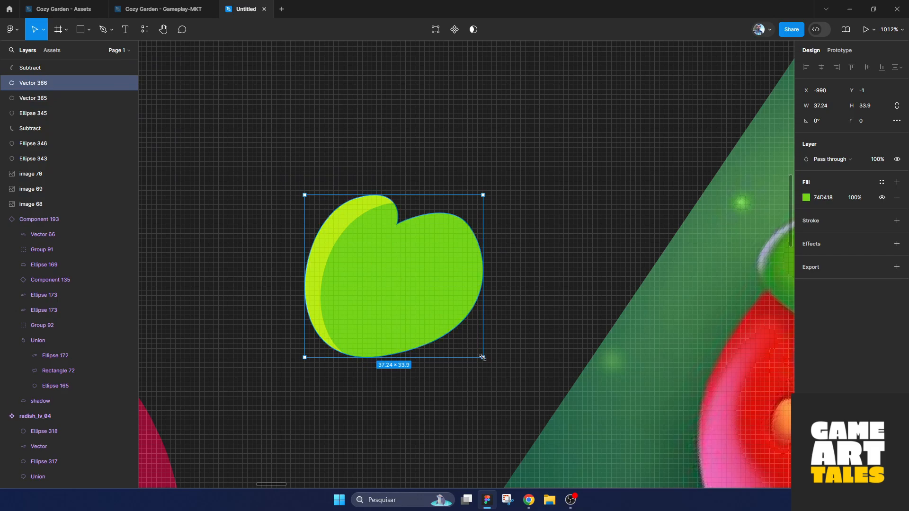
left_click_drag(483, 358, 453, 330)
Step: Recolor the larger base leaf with the darker green 48AB13 sampled from the reference leaf
left_click(463, 312)
scroll(464, 313, "down", 2)
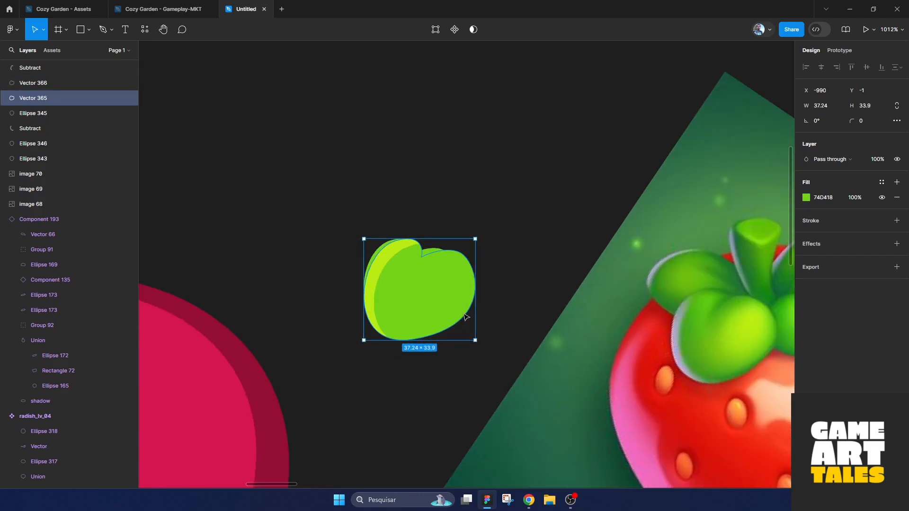
key("i")
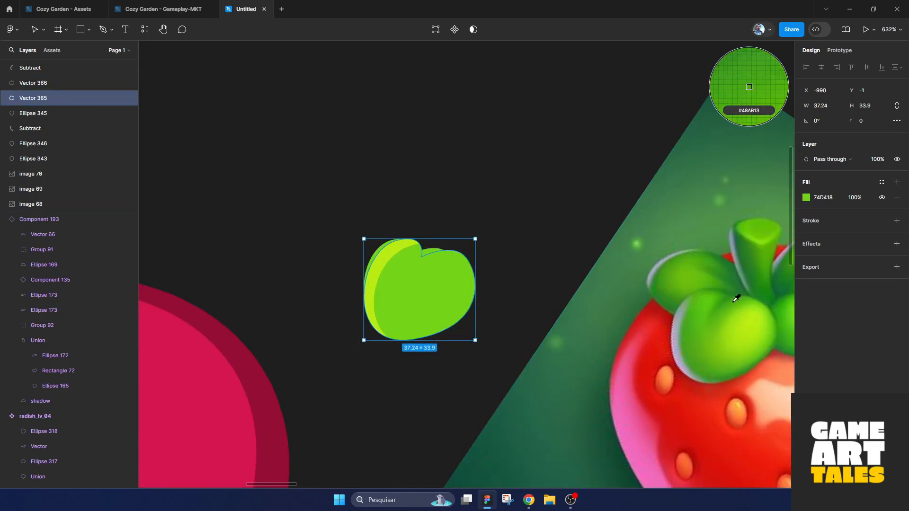
left_click(737, 298)
key("Escape")
scroll(438, 275, "up", 2)
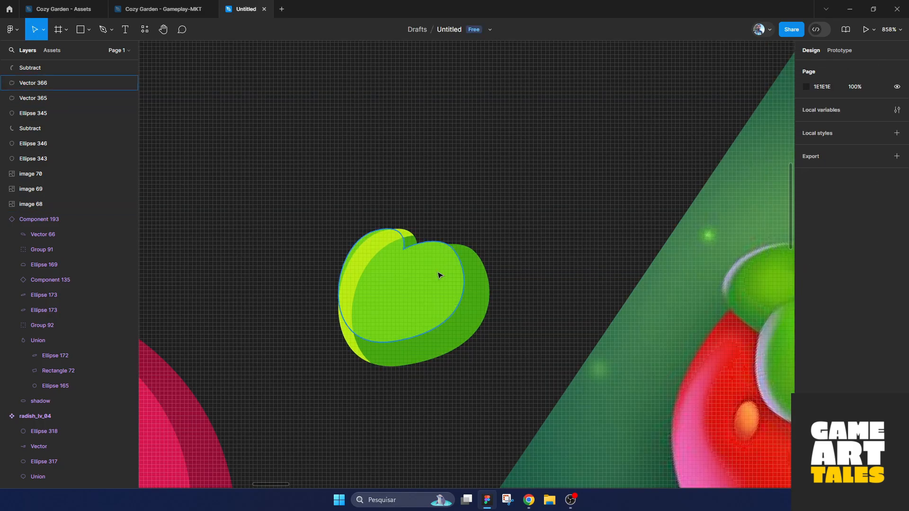
Step: Position the smaller light green leaf copy at X -989, Y 2 inside the darker leaf
mouse_move(438, 276)
left_mouse_down()
mouse_move(450, 291)
mouse_move(442, 288)
left_mouse_up()
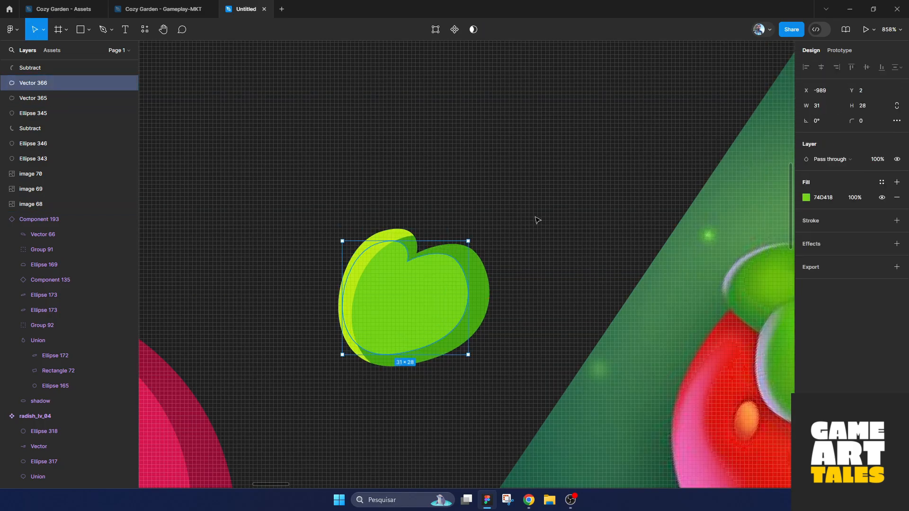
key("Escape")
scroll(535, 232, "down", 4)
scroll(510, 289, "up", 2)
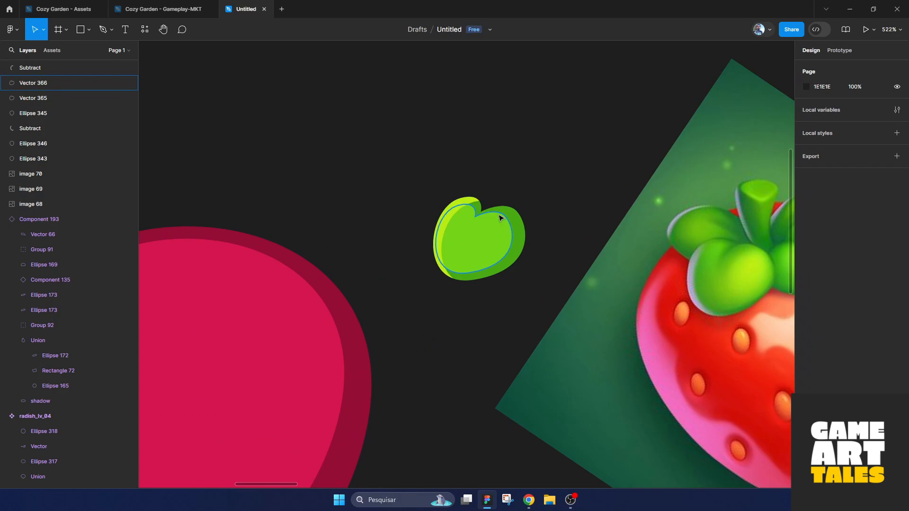
Step: Draw an 11 × 10 ellipse on the leaf's right lobe and fill it with yellow-green B9EC13 sampled from the reference
left_click(89, 30)
left_click(67, 85)
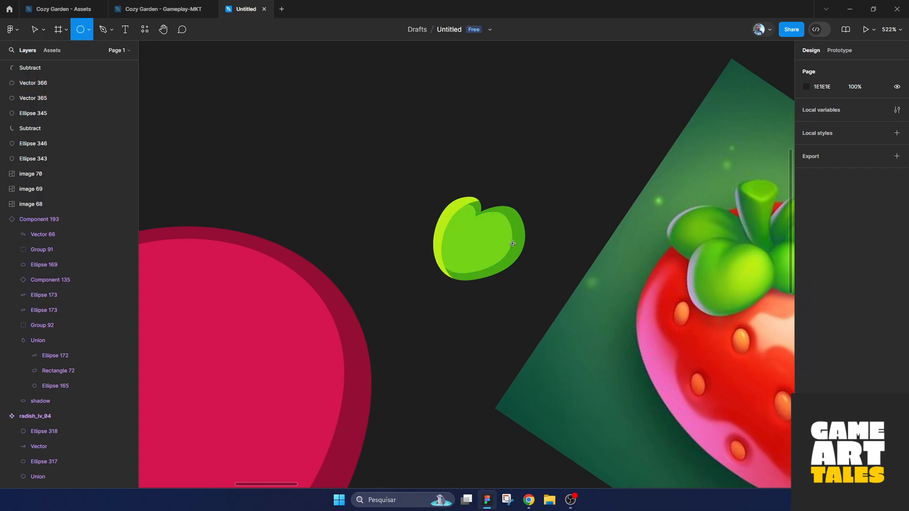
mouse_move(480, 226)
left_mouse_down()
mouse_move(506, 234)
mouse_move(507, 251)
mouse_move(495, 245)
left_mouse_up()
key("i")
left_click(750, 268)
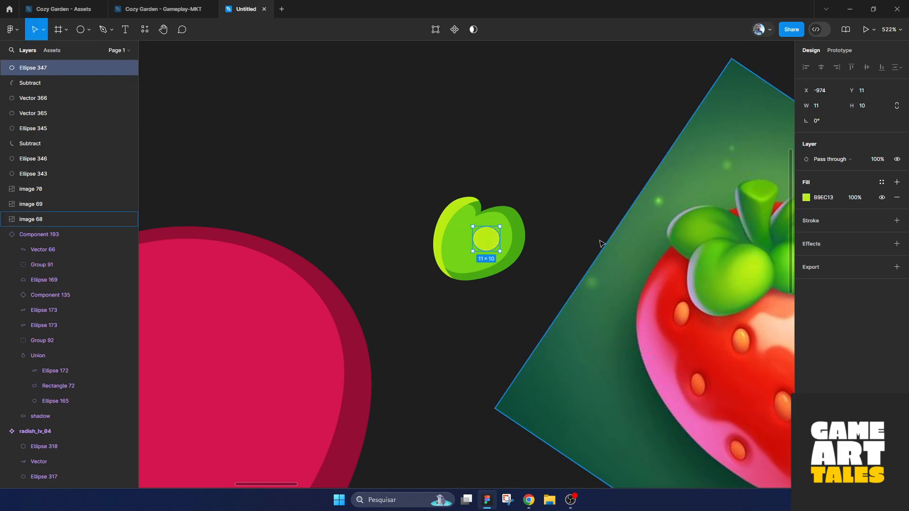
Step: Reshape the yellow-green ellipse into a slanted highlight, set its corner radius to 139, and shift it toward the leaf's right edge
scroll(489, 243, "up", 2)
double_click(490, 243)
left_click_drag(478, 221, 485, 209)
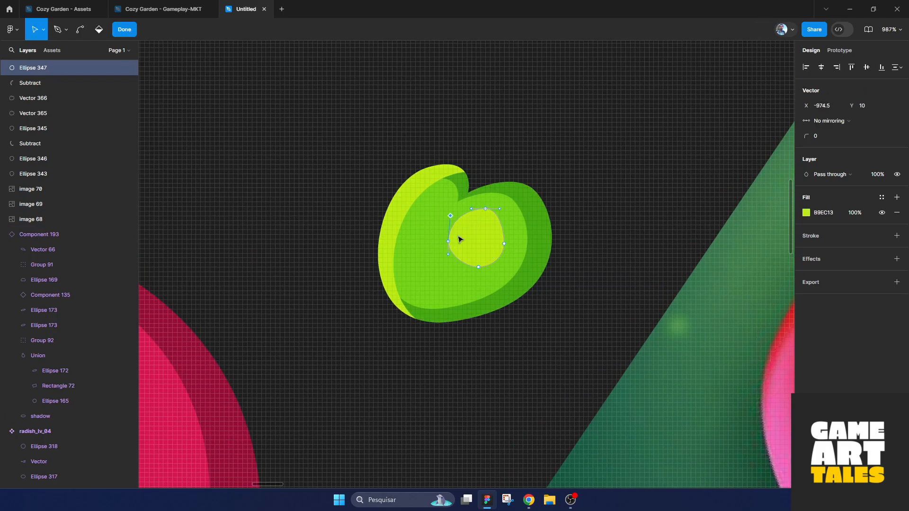
mouse_move(478, 268)
left_mouse_down()
mouse_move(460, 279)
mouse_move(445, 256)
left_mouse_up()
left_click(504, 244)
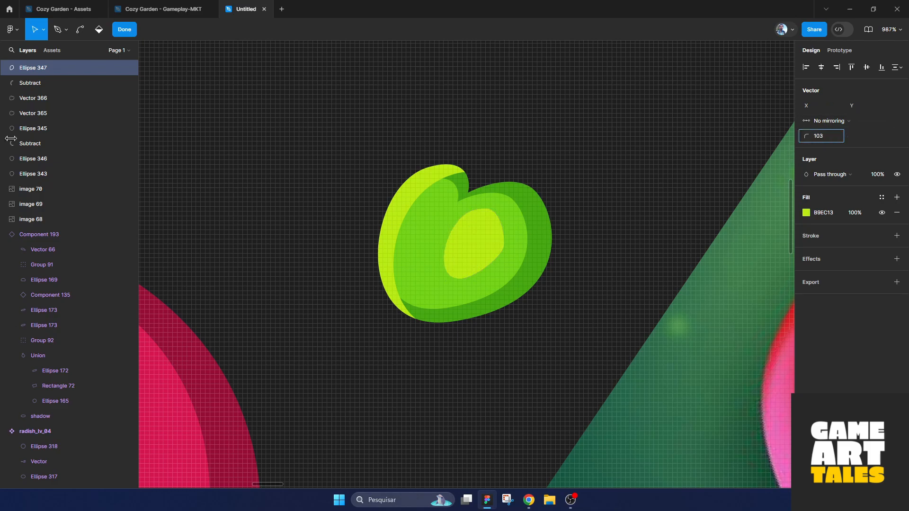
left_click(486, 236)
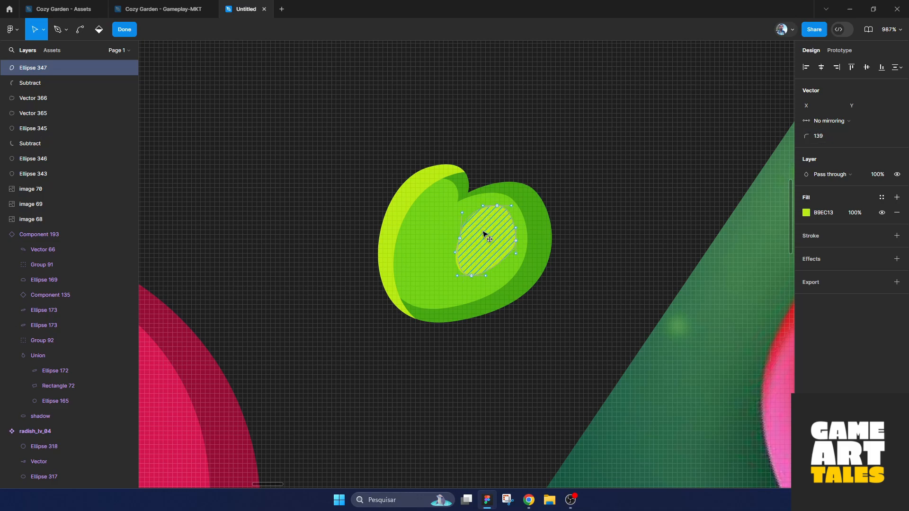
key("Escape")
key("Escape")
double_click(490, 241)
double_click(585, 211)
scroll(527, 261, "down", 5)
scroll(527, 261, "up", 6)
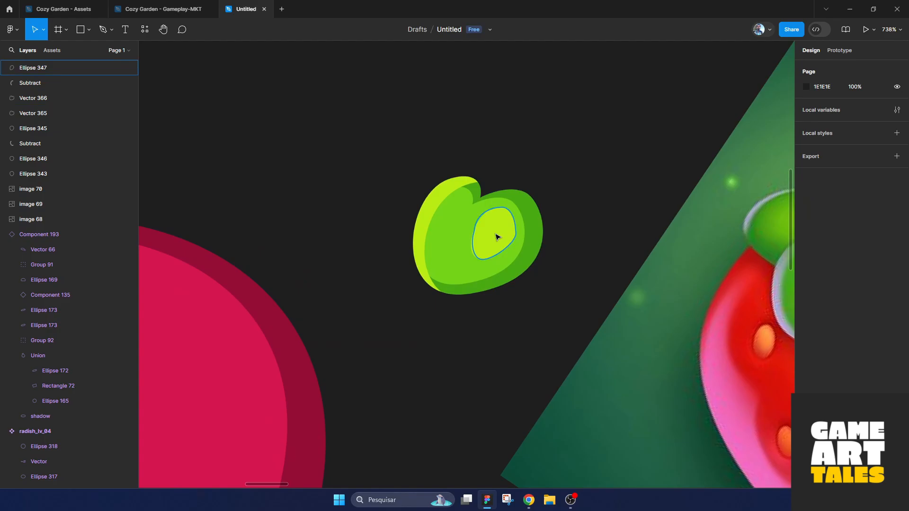
Step: Pull the upper curve handle of the highlight's right vector point outward to X -960, Y 12.5
left_click(516, 255)
double_click(517, 238)
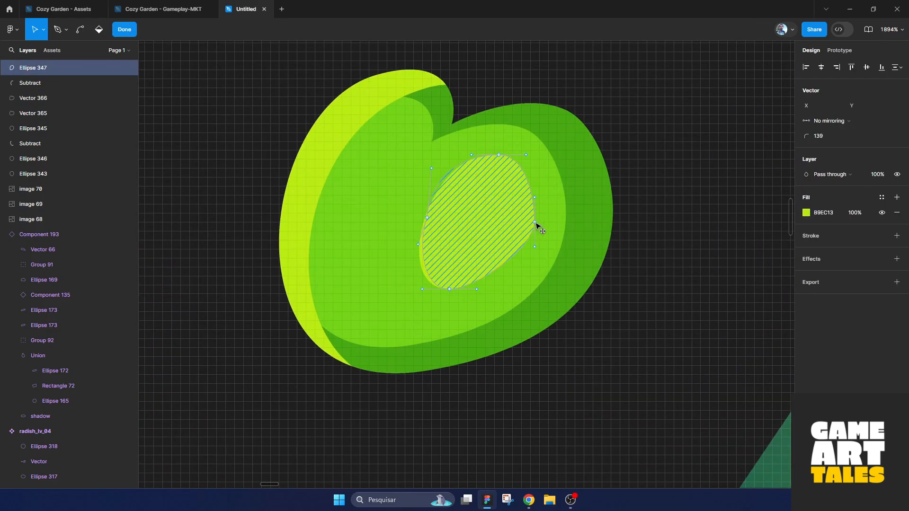
left_click_drag(536, 199, 549, 191)
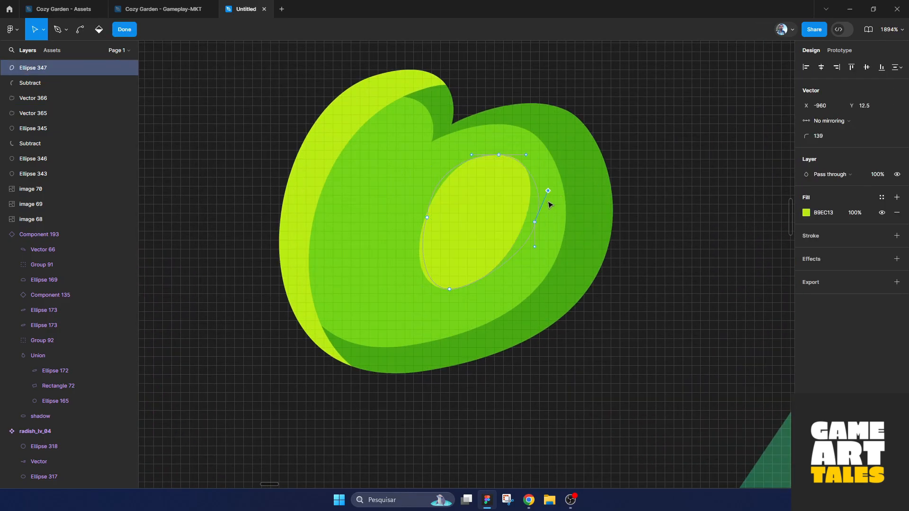
Step: Set the yellow-green highlight's corner radius to 61 and finish editing its shape
left_click_drag(814, 138, 748, 141)
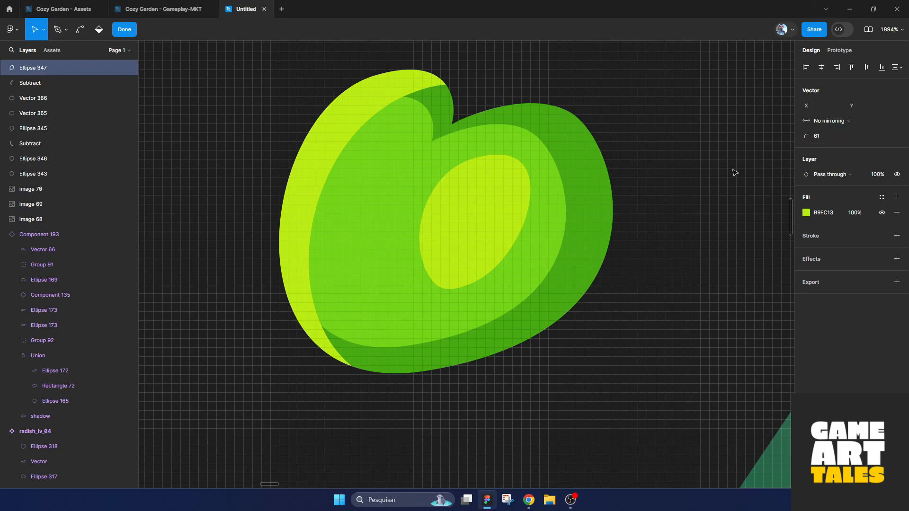
key("Escape")
key("Escape")
Step: Delete the yellow-green BAED14 rim crescent from the leaf
scroll(462, 297, "down", 5)
left_click_drag(431, 362, 577, 327)
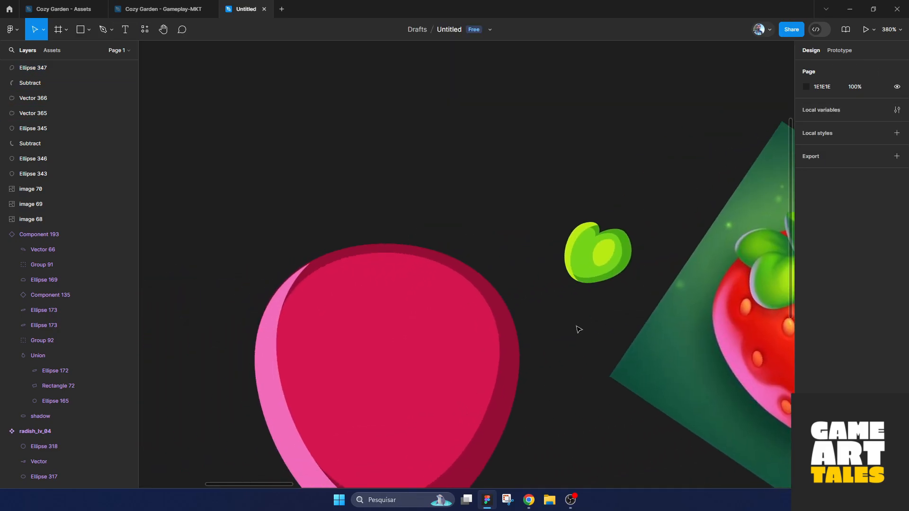
scroll(579, 330, "down", 3)
left_click_drag(599, 287, 602, 302)
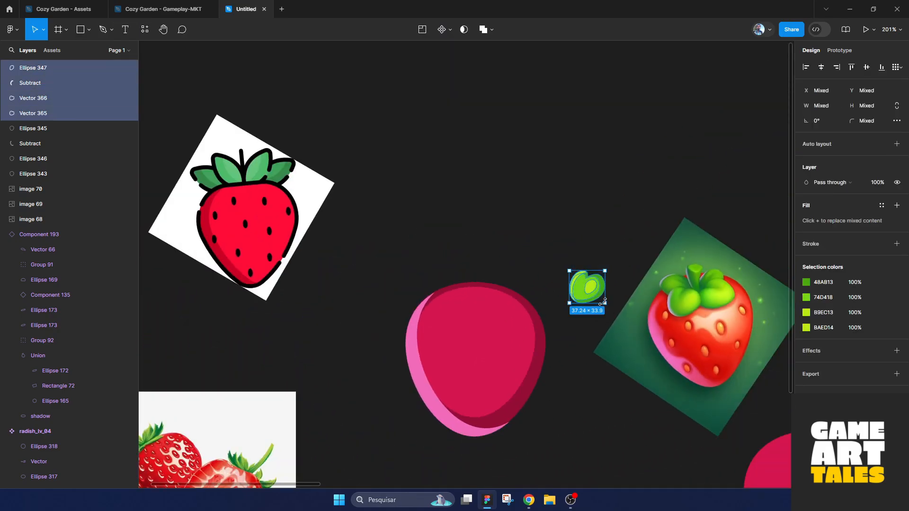
left_click(597, 249)
scroll(600, 253, "up", 4)
left_click(549, 301)
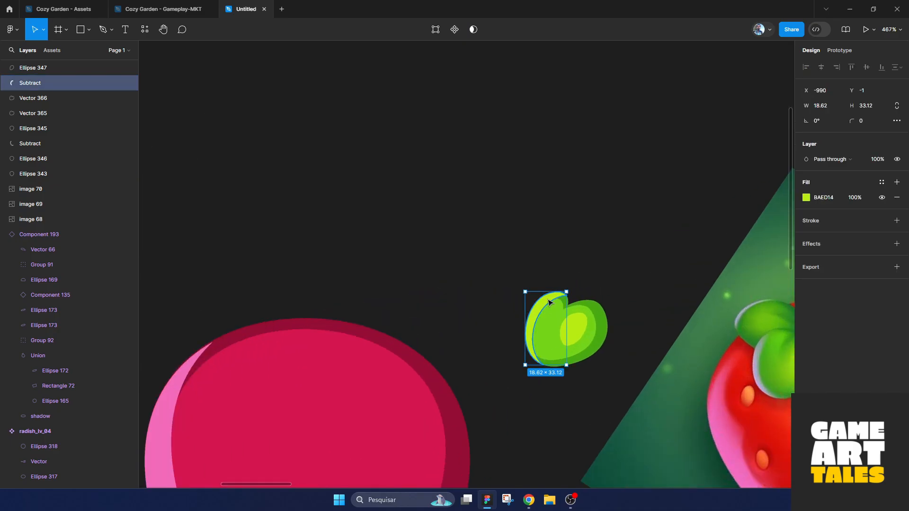
key("Delete")
Step: Select the leaf's dark base, light green shape and highlight together and turn them into a component
scroll(528, 256, "up", 4)
left_click(510, 282)
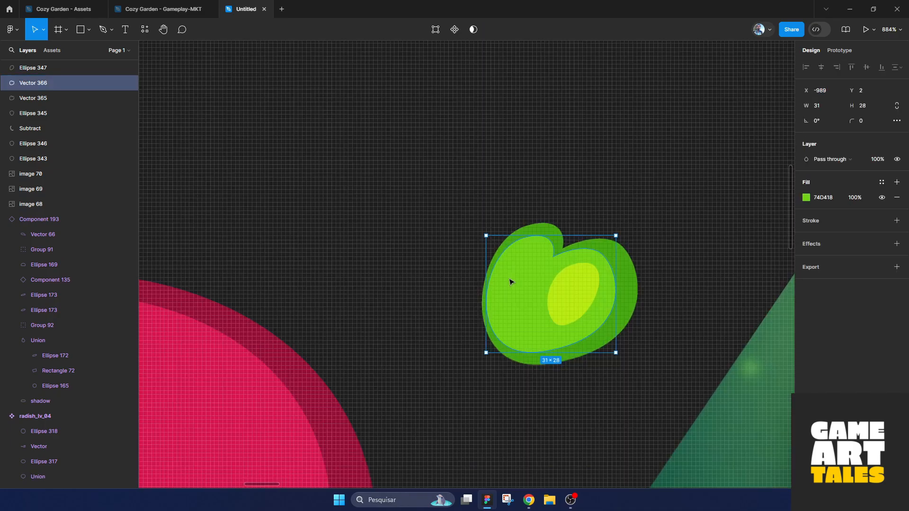
left_click_drag(510, 279, 514, 284)
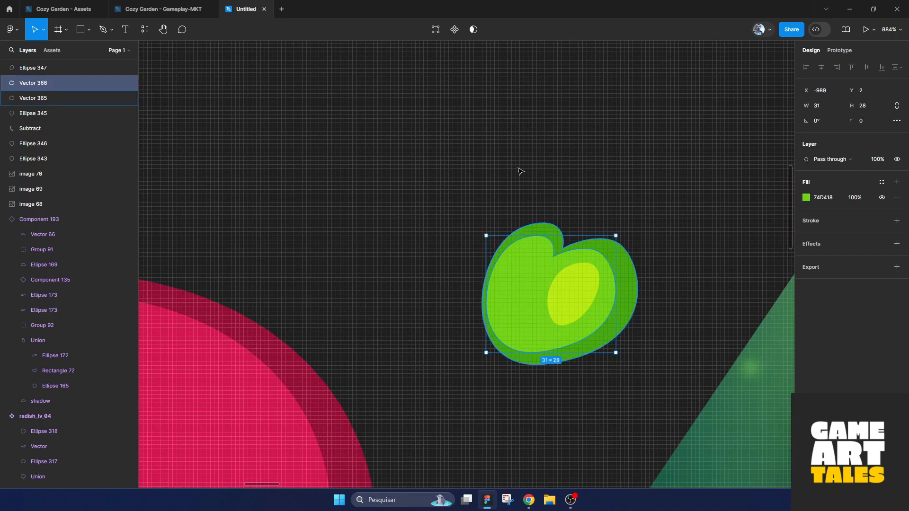
left_click(519, 169)
scroll(488, 197, "down", 3)
left_click_drag(447, 170, 589, 306)
scroll(589, 325, "down", 3)
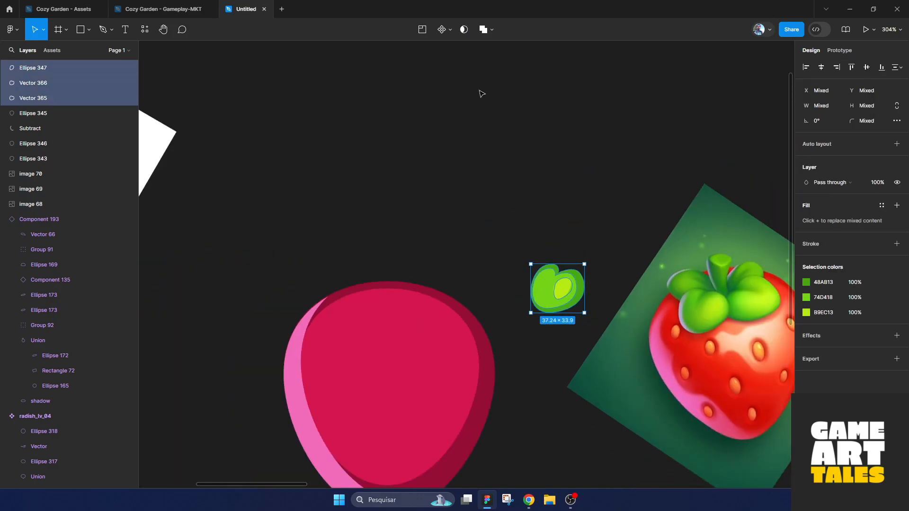
left_click(442, 29)
Step: Place an instance of the leaf component on the strawberry and scale the main component above it to 56 × 51
left_click_drag(553, 293, 356, 327)
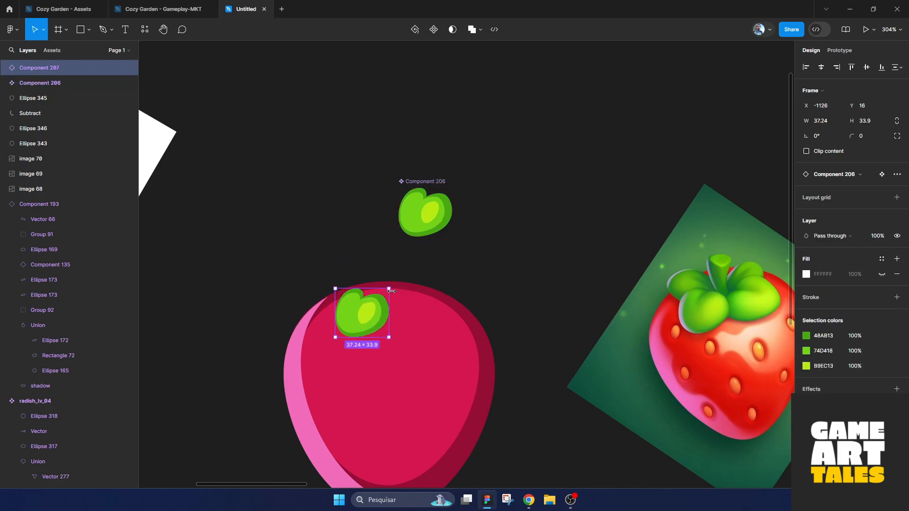
left_click(428, 183)
left_click_drag(453, 187, 479, 164, "shift")
left_click_drag(438, 211, 435, 195)
Step: Move the leaf instance to the strawberry's upper-left edge and rotate it to -23.65°
left_click(380, 321)
left_click_drag(380, 324, 353, 311)
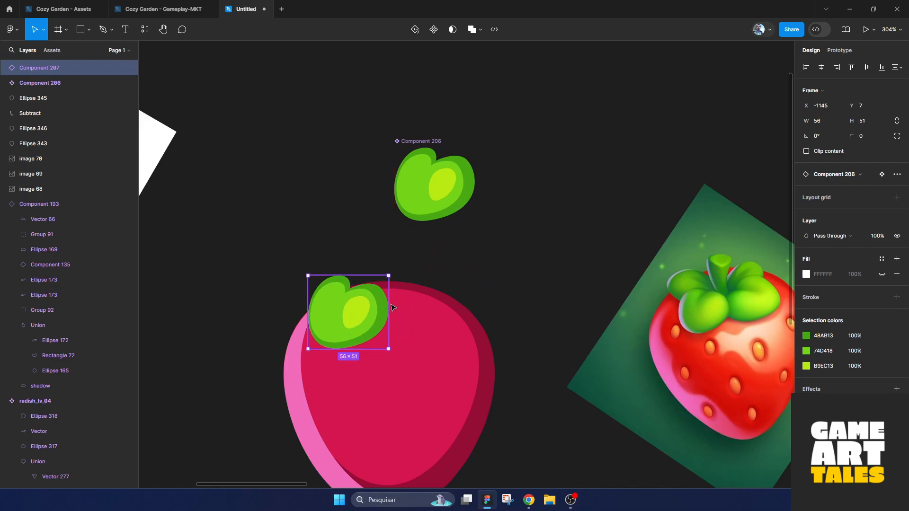
left_click_drag(394, 272, 417, 307)
Step: Duplicate the rotated leaf instance, flip the copy horizontally and place it on the right as a mirrored pair
key("ctrl+d")
right_click(353, 316)
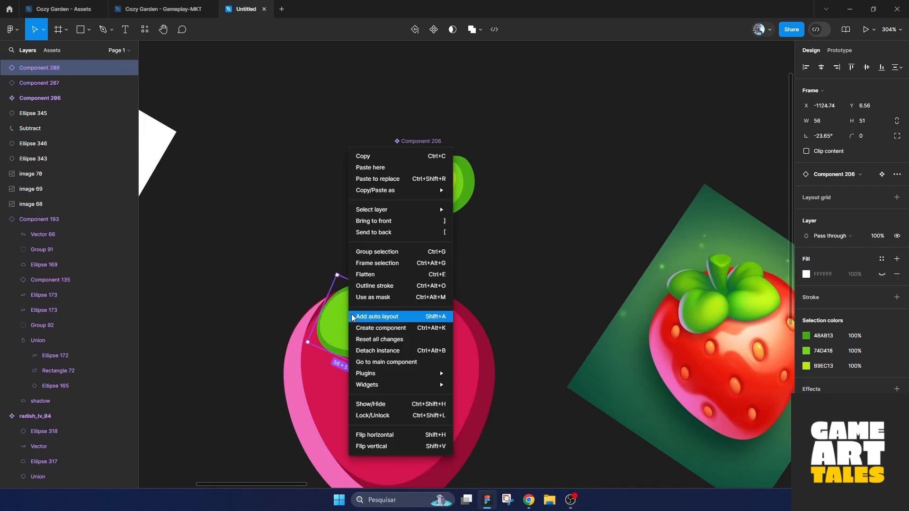
left_click_drag(347, 335, 410, 337)
left_click(489, 316)
Step: Trace the stem of the green-background strawberry reference with the Pen tool as a closed outline about 17 × 35
scroll(489, 316, "down", 5)
left_click_drag(501, 350, 454, 319)
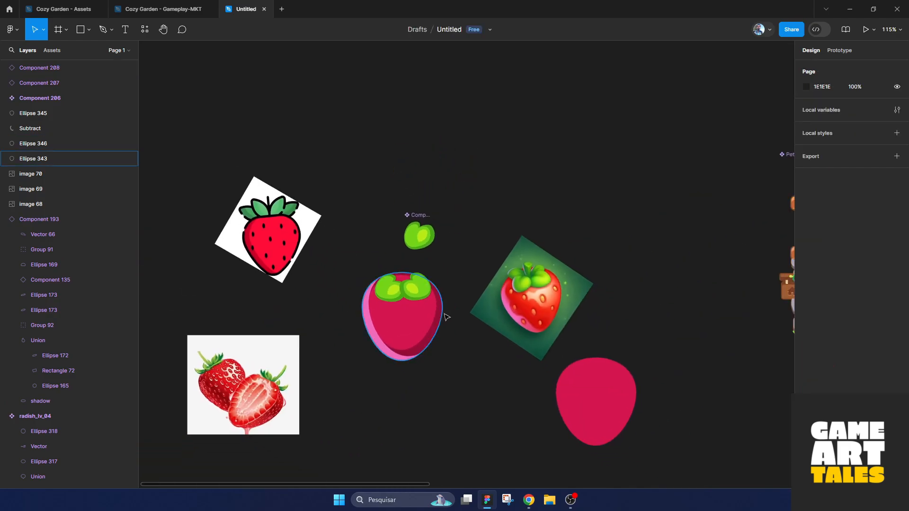
scroll(532, 275, "up", 10)
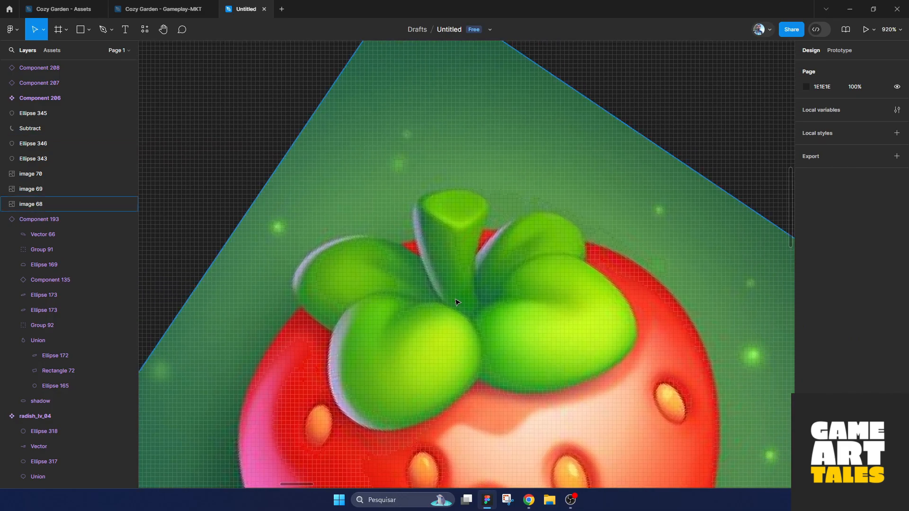
key("p")
left_click(453, 311)
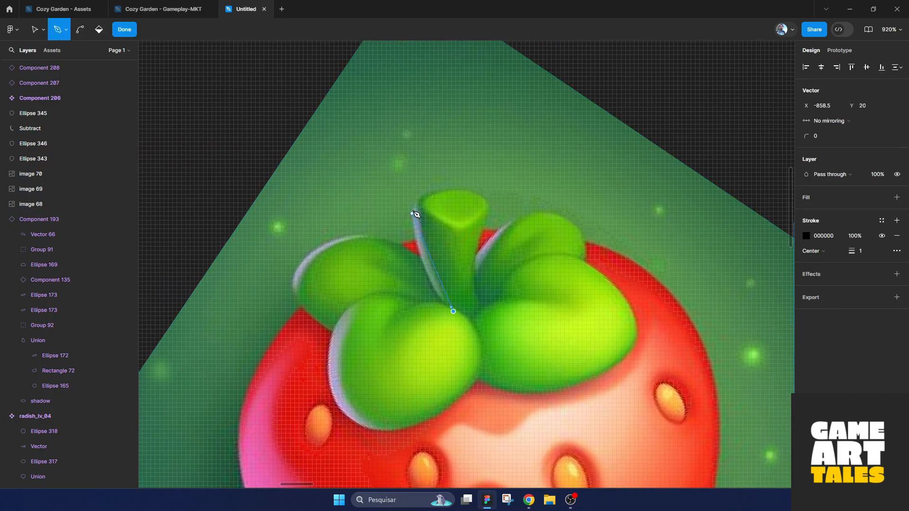
left_click_drag(419, 201, 434, 146)
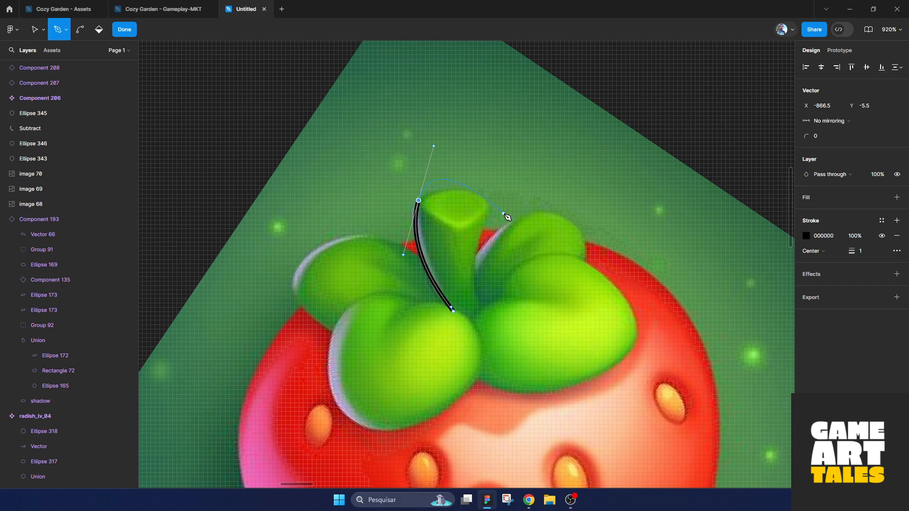
left_click_drag(492, 209, 490, 224)
left_click_drag(482, 304, 490, 333)
left_click_drag(452, 310, 430, 286)
key("Escape")
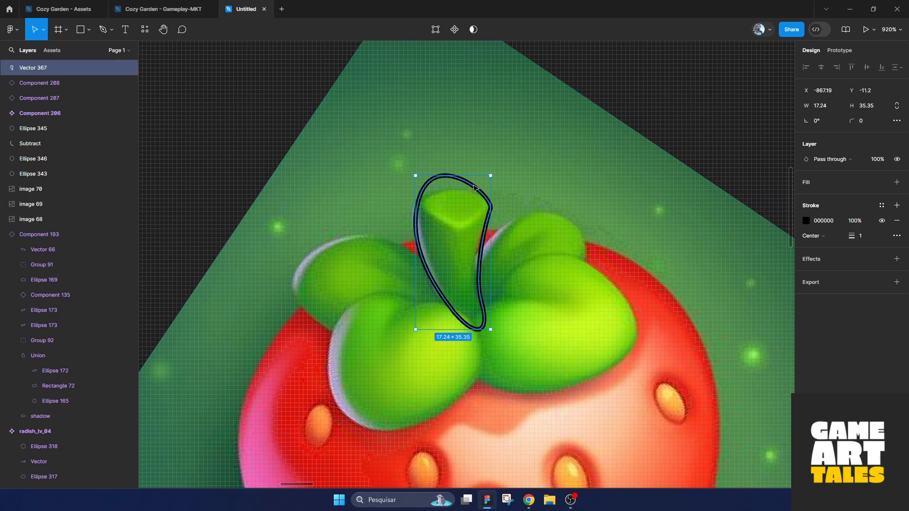
Step: Adjust the stem outline's points and curve handles to follow the reference stem's upper edge, right side and base
double_click(414, 202)
left_click_drag(418, 203, 426, 226)
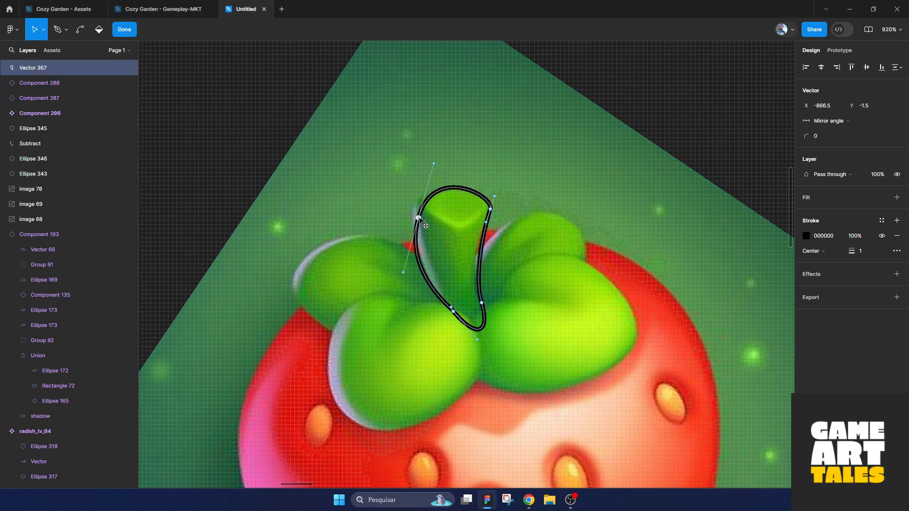
left_click_drag(404, 273, 415, 272)
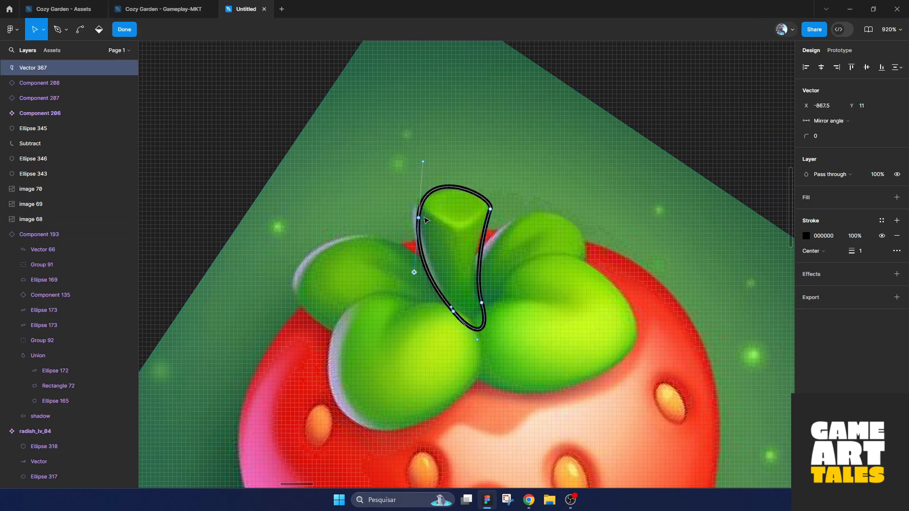
left_click_drag(418, 218, 417, 219)
left_click_drag(487, 223, 483, 229)
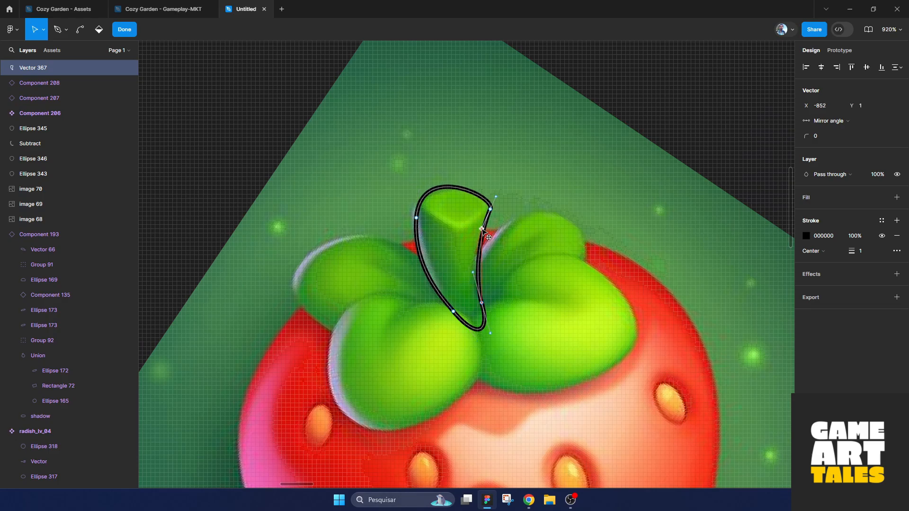
left_click_drag(491, 334, 488, 323)
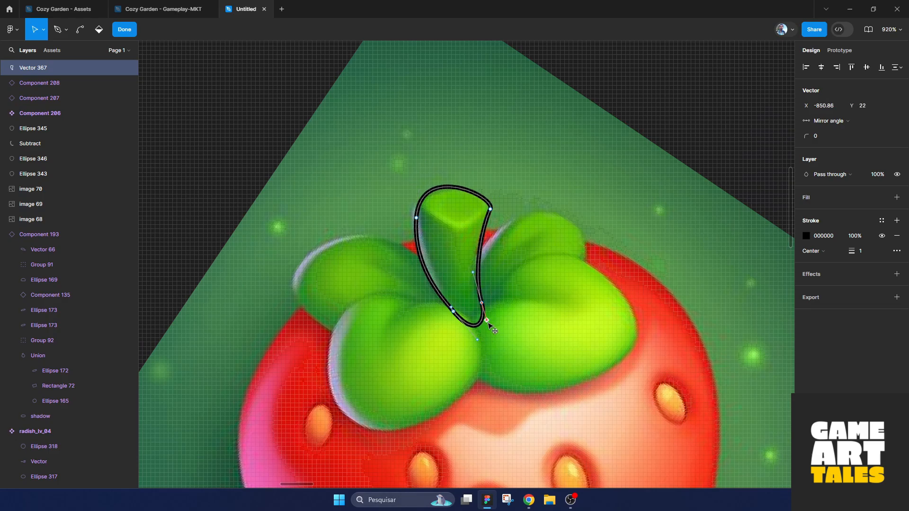
Step: Remove the stem shape's stroke and fill it with dark green 0C6B2B sampled from the reference
left_click(897, 236)
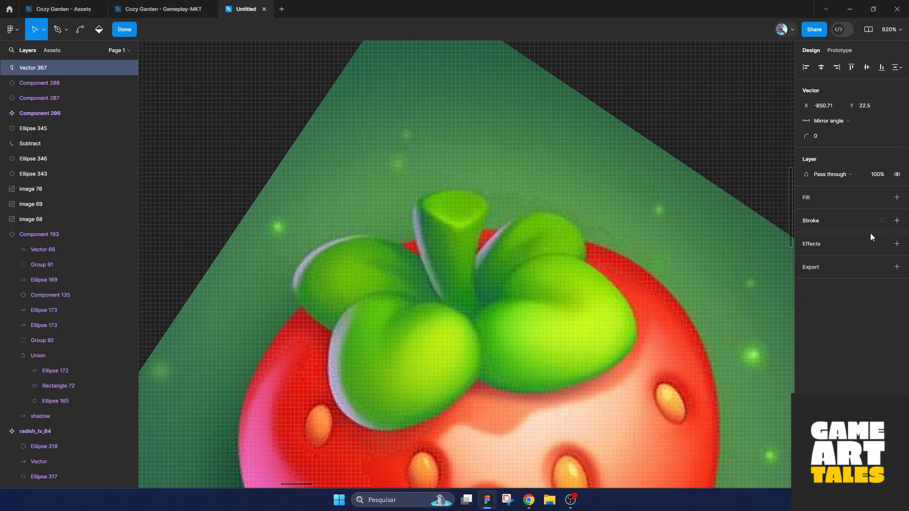
left_click(807, 200)
left_click(802, 214)
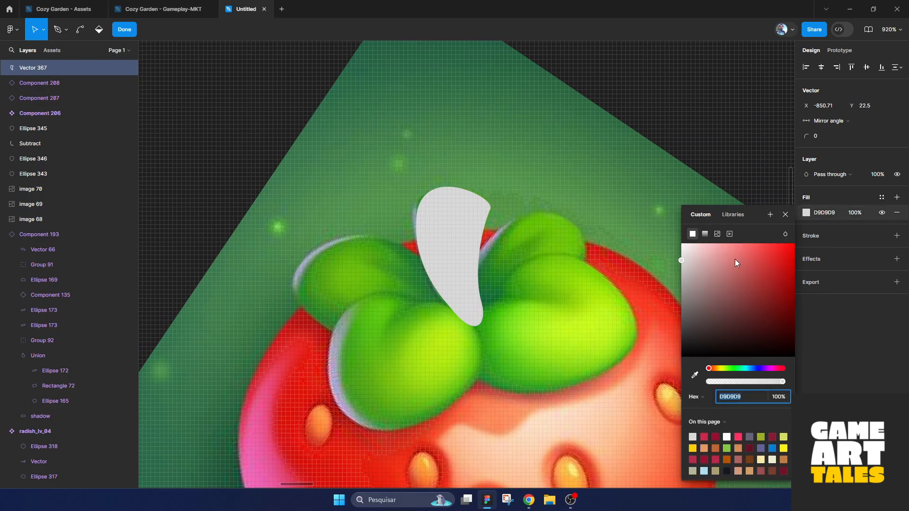
left_click(694, 374)
left_click(502, 294)
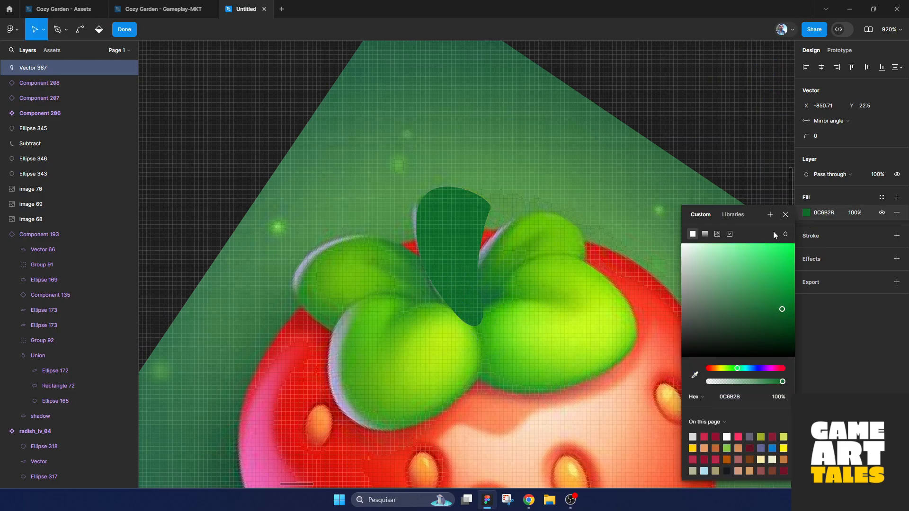
key("Escape")
Step: Move the finished stem shape off the reference image to X -942, Y -31
scroll(417, 269, "down", 5)
left_click_drag(438, 257, 330, 236)
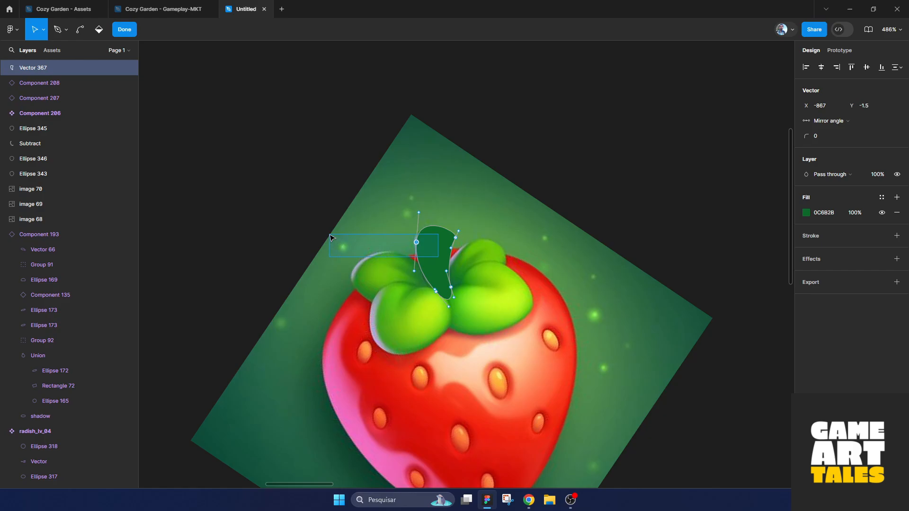
key("Escape")
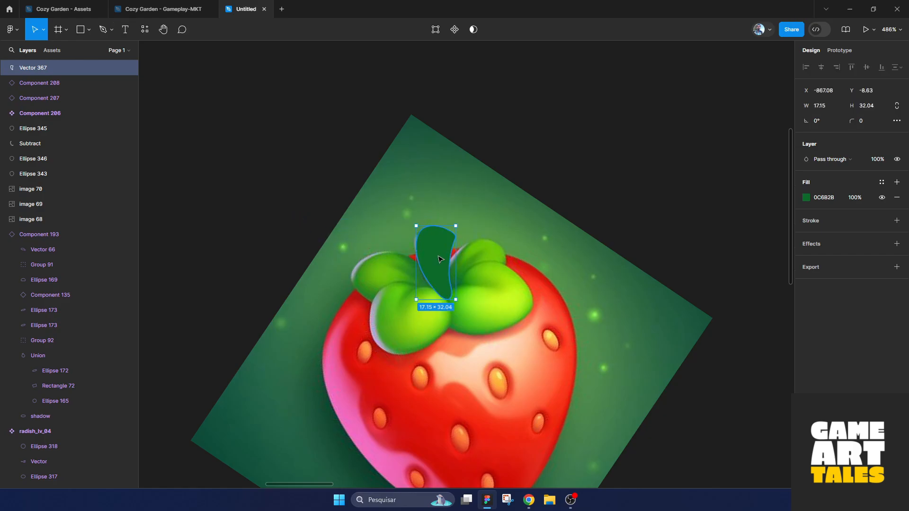
left_click_drag(440, 261, 386, 235)
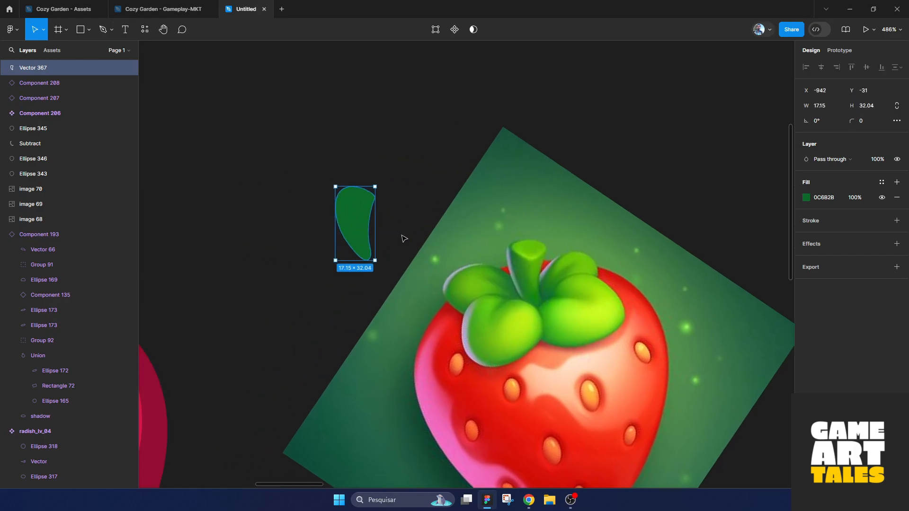
Step: Duplicate the stem to its left, then overlap that copy with a second, slightly enlarged copy offset to the right
scroll(404, 238, "up", 5)
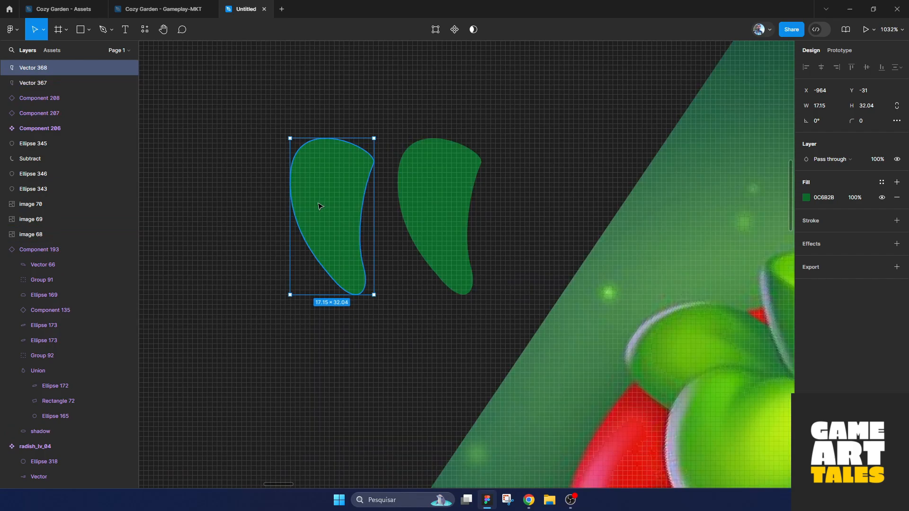
left_click_drag(331, 177, 361, 173)
left_click_drag(403, 136, 423, 103)
left_click_drag(391, 172, 371, 197)
Step: Combine the two overlapping stem copies with a Subtract operation to leave a thin crescent for the left edge
left_click(296, 196, "shift")
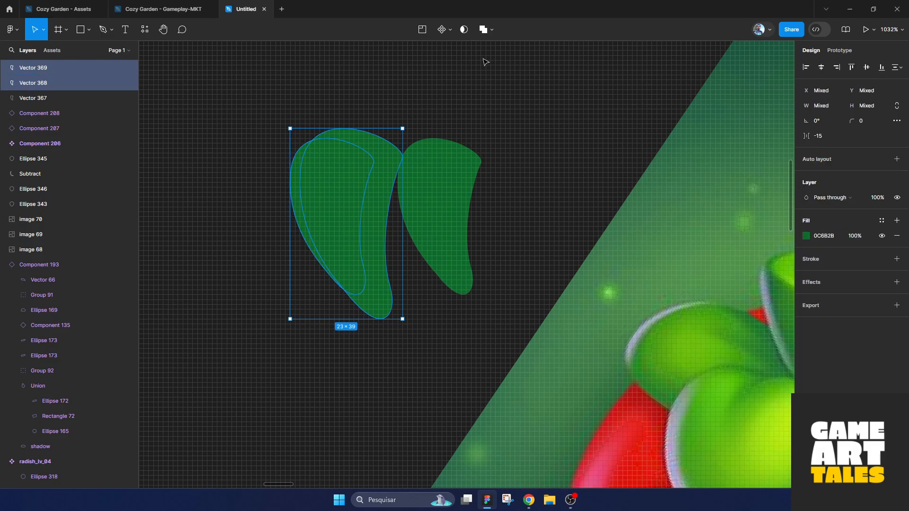
left_click(492, 31)
left_click(470, 77)
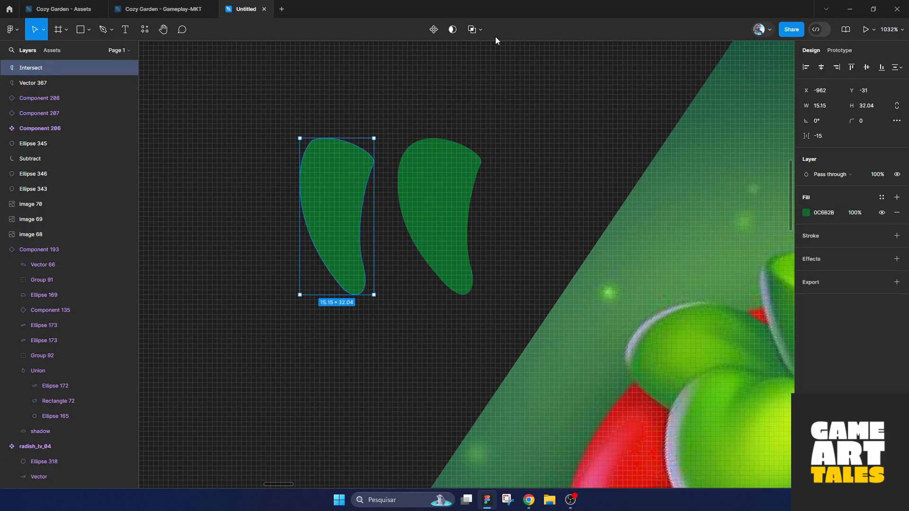
left_click(480, 30)
left_click(461, 65)
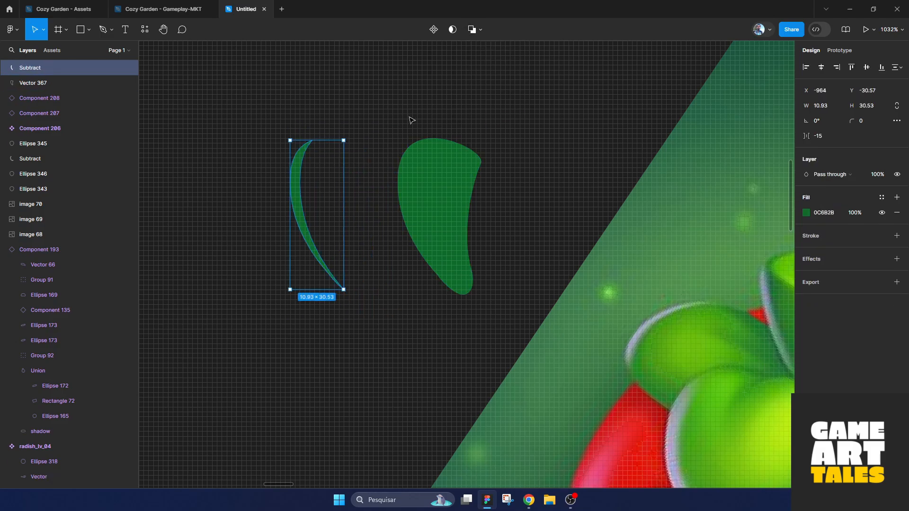
Step: Fill the crescent with grey-green 6E9282 sampled from the reference stem's rim and place it on the stem's left edge at X -942, Y -30
left_click_drag(545, 302, 358, 250)
key("i")
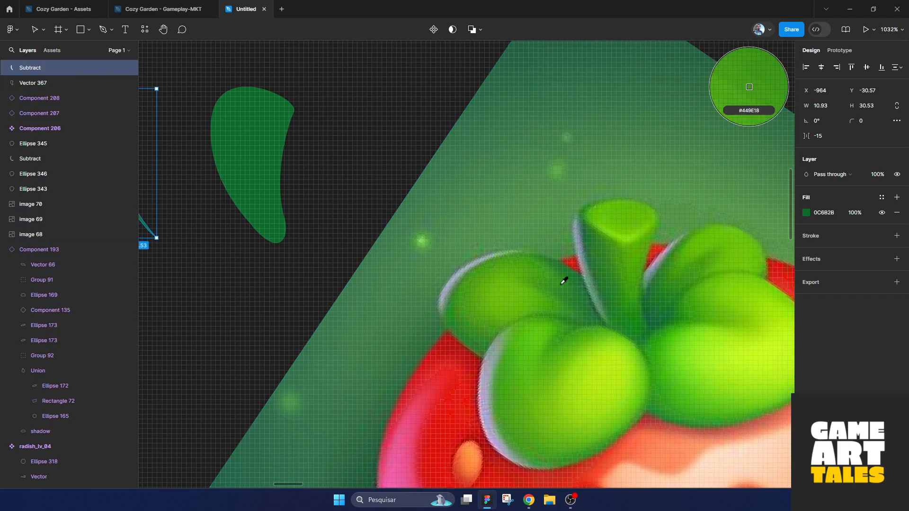
left_click(589, 276)
left_click_drag(174, 159, 368, 219)
left_click_drag(309, 226, 417, 227)
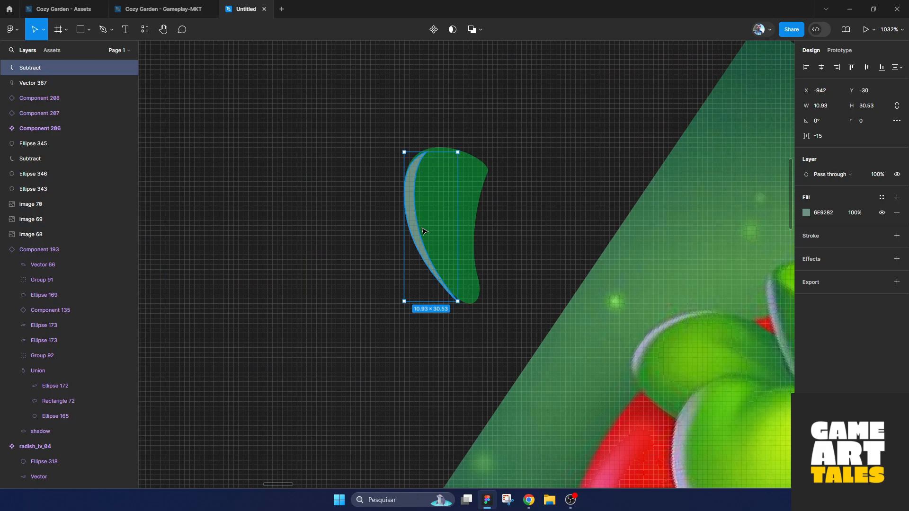
Step: Open the rim crescent for vector editing and move its lower tip to X -930, Y 0, inside the stem outline
scroll(421, 260, "up", 3)
double_click(459, 305)
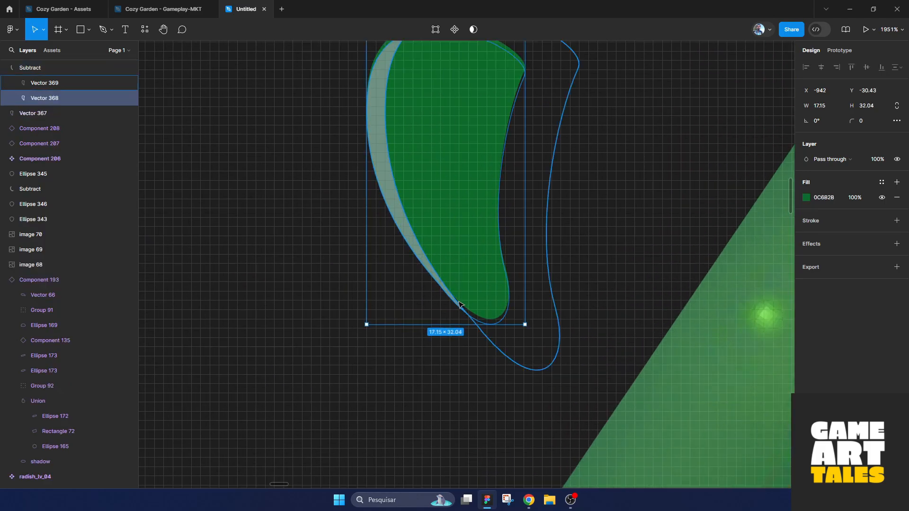
left_click(402, 338)
left_click(421, 260)
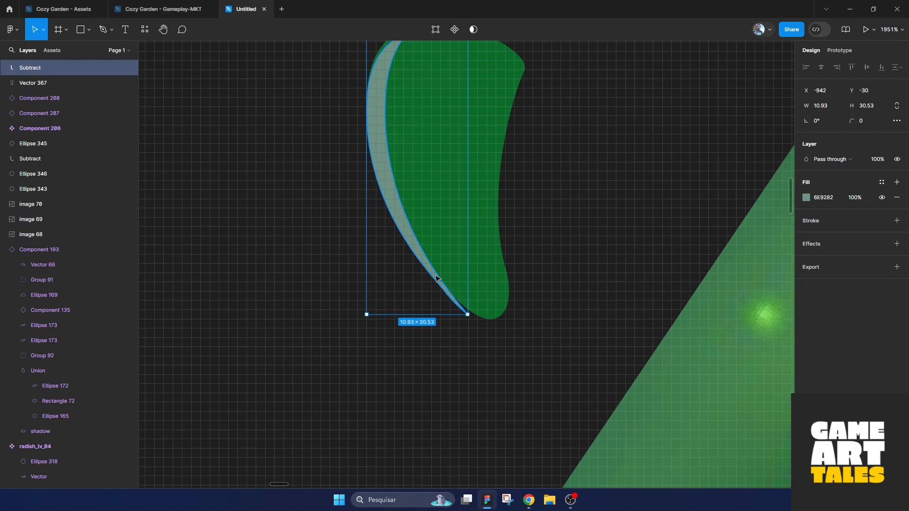
double_click(426, 264)
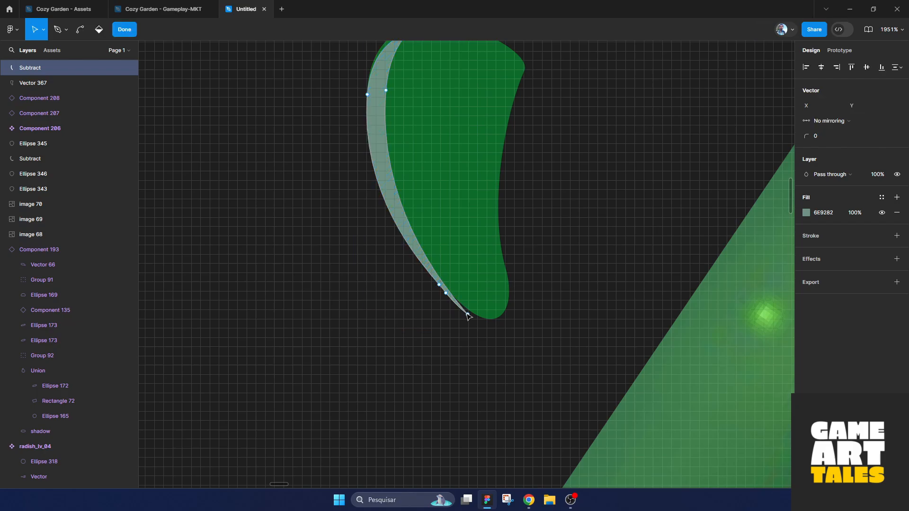
left_click_drag(467, 314, 479, 310)
scroll(465, 303, "up", 5)
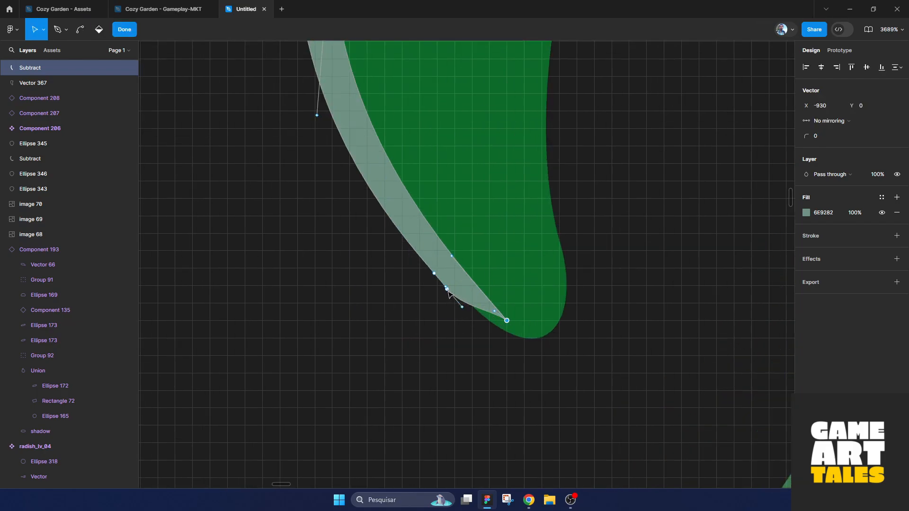
Step: Remove the two surplus anchor points on the crescent's outer edge near its lower tip
key("p")
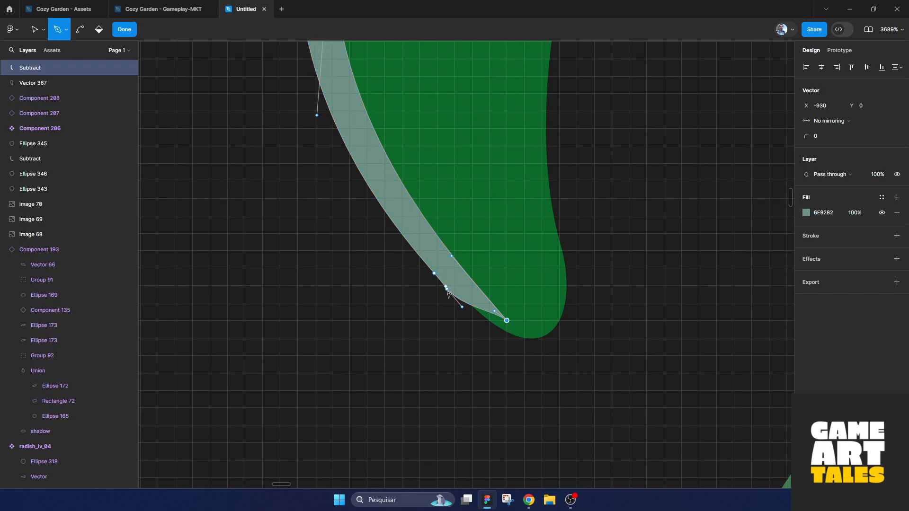
left_click(448, 289, "alt")
left_click(435, 275, "alt")
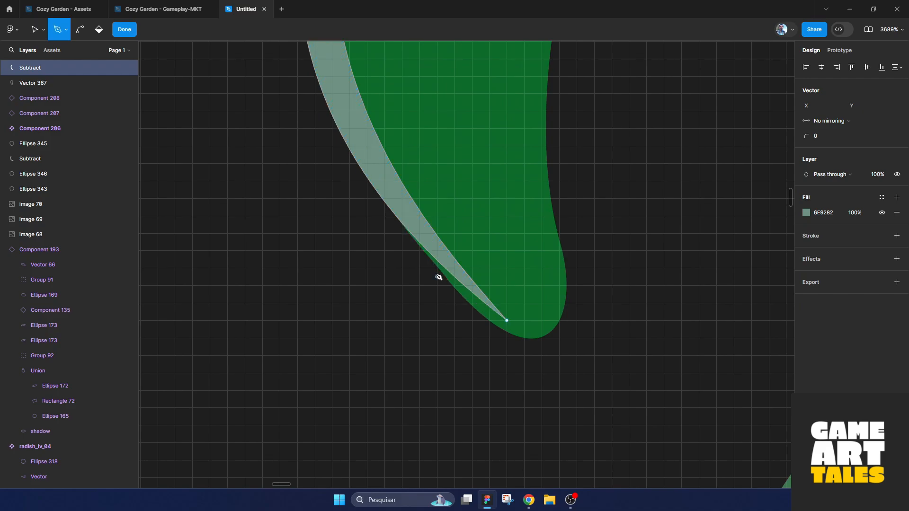
left_click_drag(387, 202, 415, 278)
key("Escape")
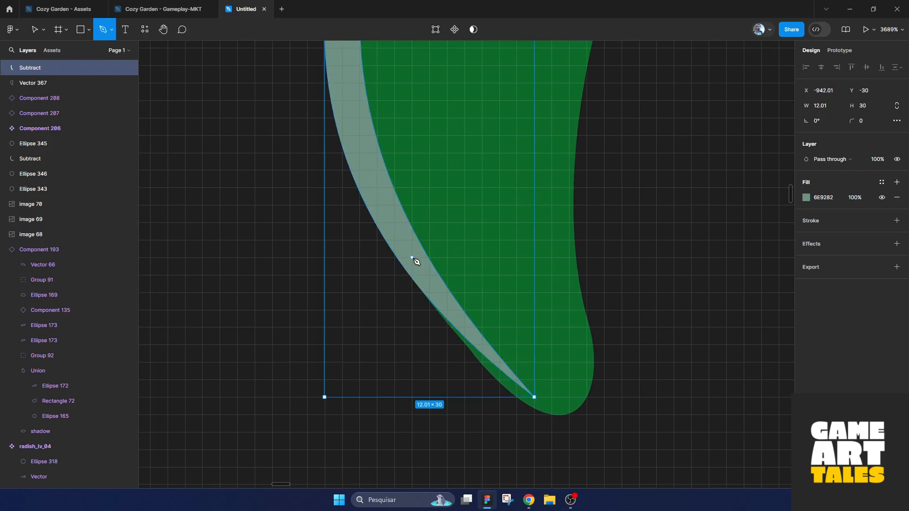
key("f")
left_click(413, 259)
key("ctrl+z")
key("ctrl+z")
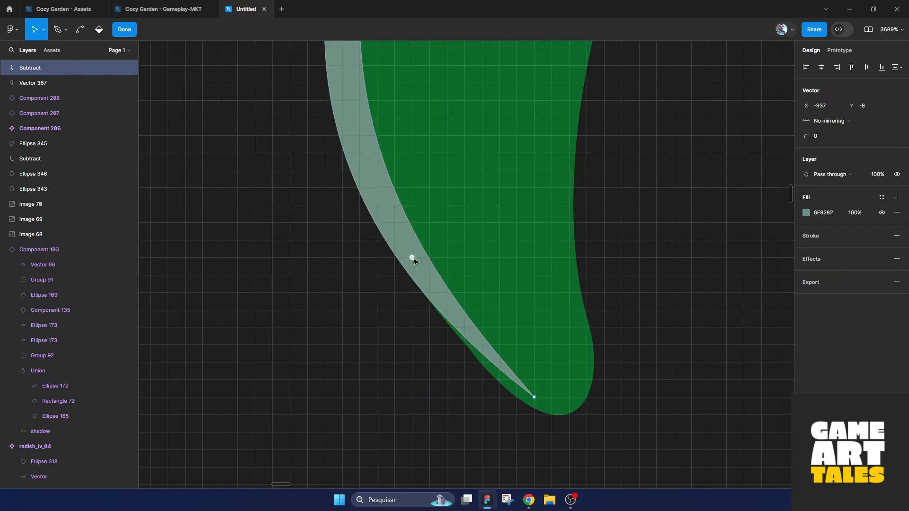
key("Escape")
Step: Bend the crescent's outer edge to follow the stem by moving the lower tip's curve handle to X -935.5, Y -4
double_click(417, 264)
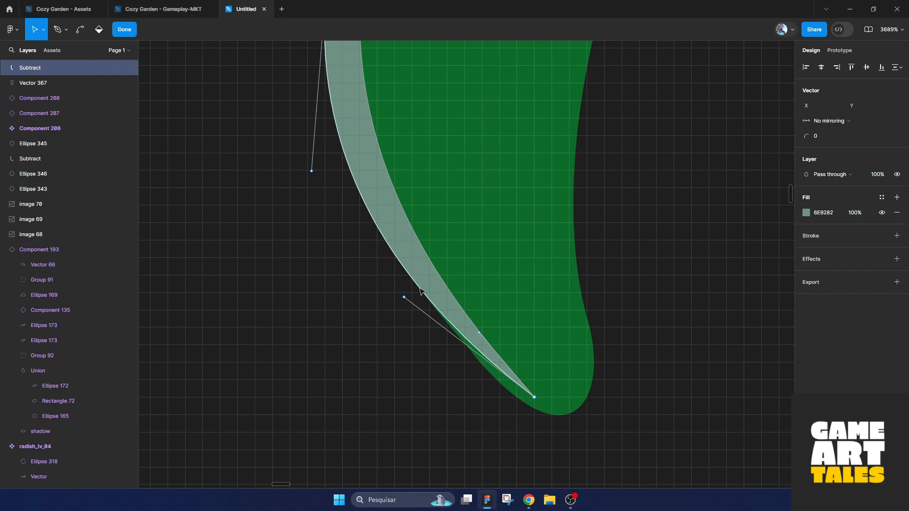
left_click_drag(406, 299, 441, 328)
scroll(406, 233, "down", 4)
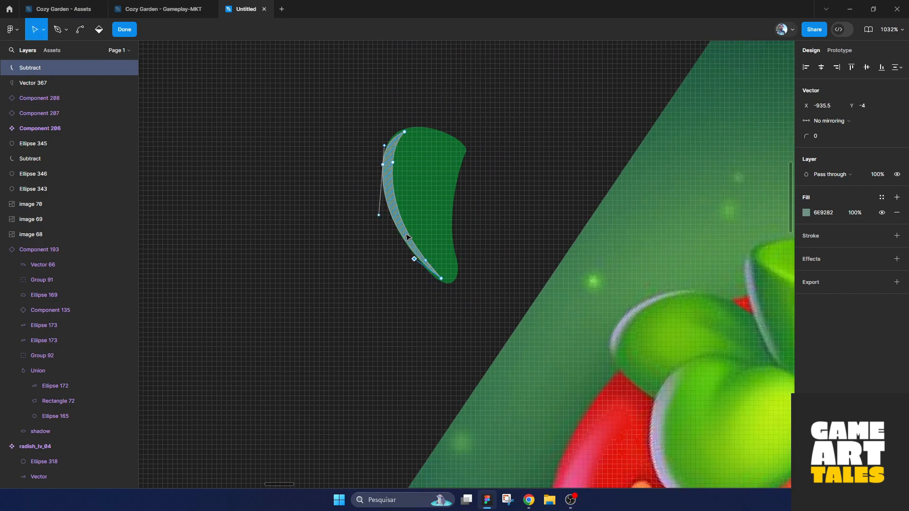
key("Escape")
key("Escape")
key("Escape")
Step: Make two overlapping stem copies to the left of the stem, offset by 8, and subtract one from the other
scroll(454, 226, "down", 2)
scroll(455, 232, "up", 3)
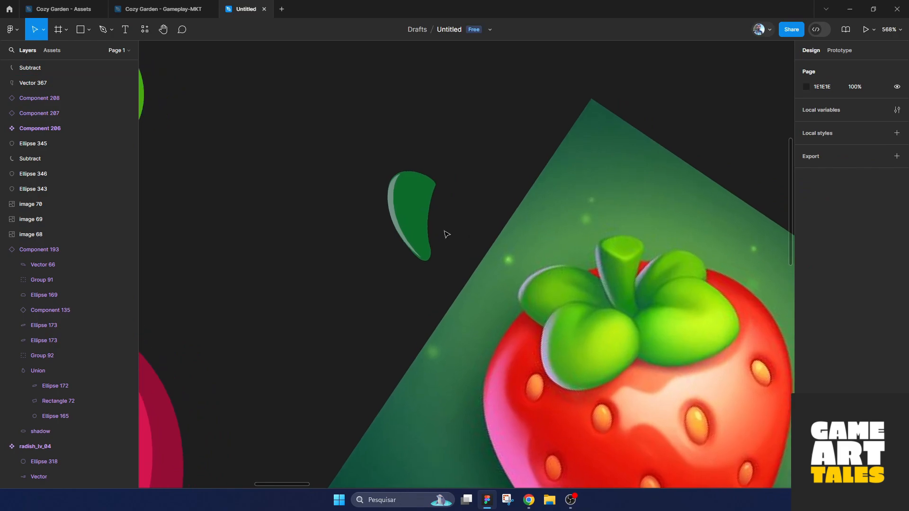
left_click(410, 218)
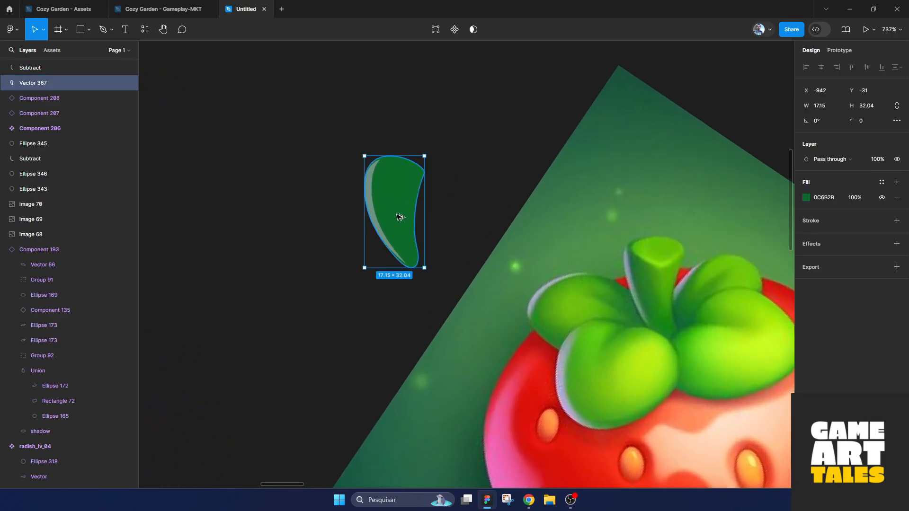
left_click_drag(401, 217, 327, 221)
left_click(284, 228, "shift")
left_click(492, 30)
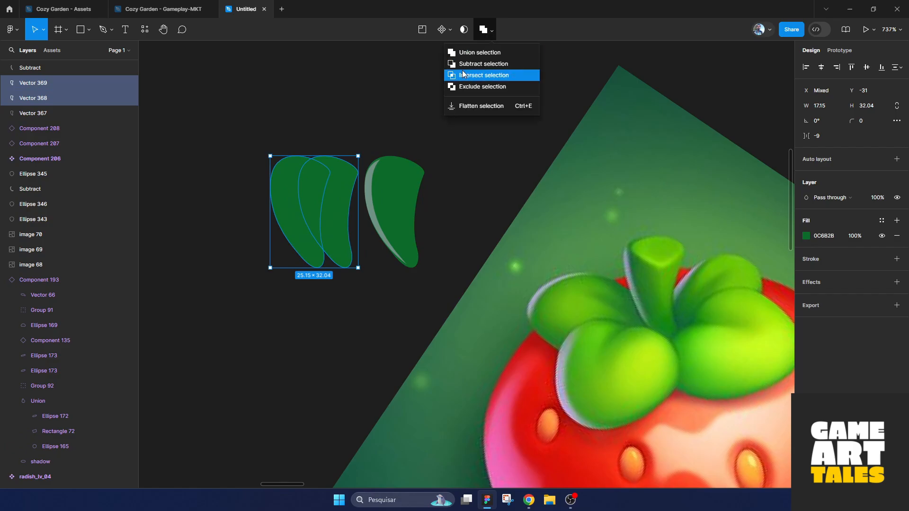
left_click(466, 64)
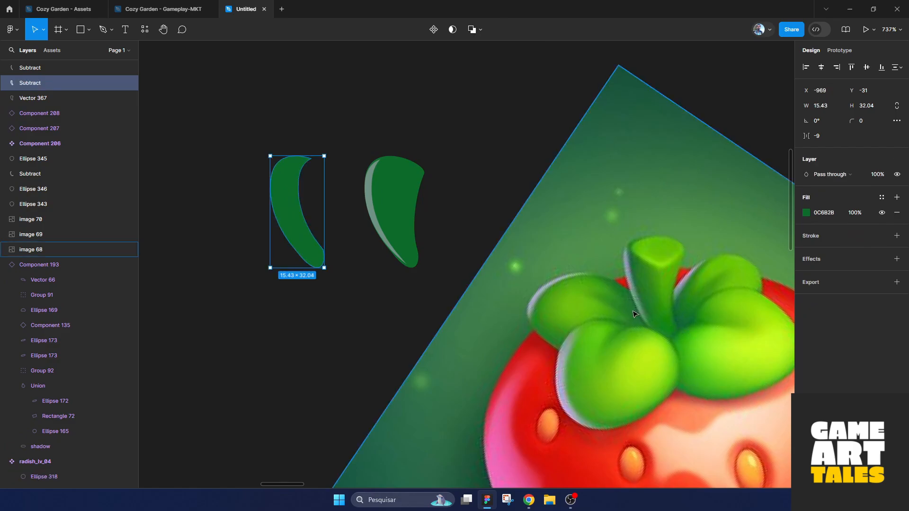
Step: Fill the new subtracted shape with 2C8022 and the stem with 44A508, both sampled from the reference stem
key("i")
left_click(649, 286)
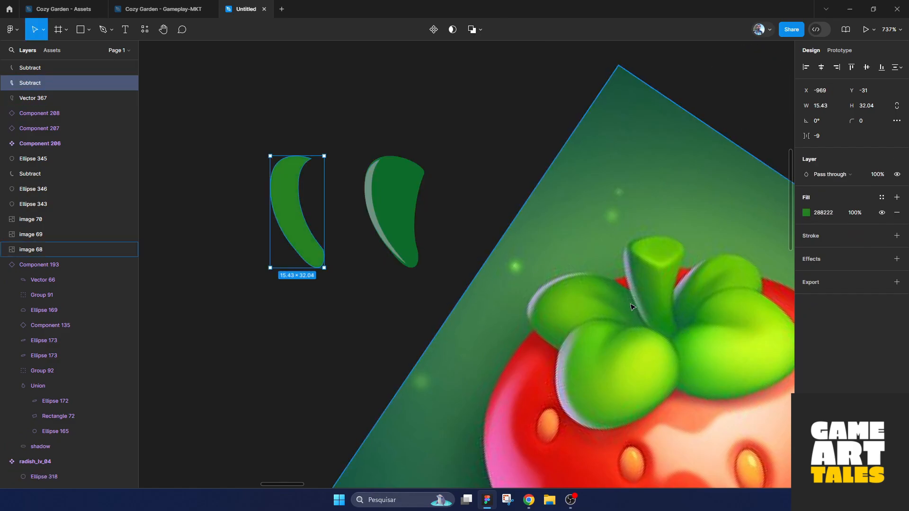
key("i")
left_click(643, 273)
left_click(407, 227)
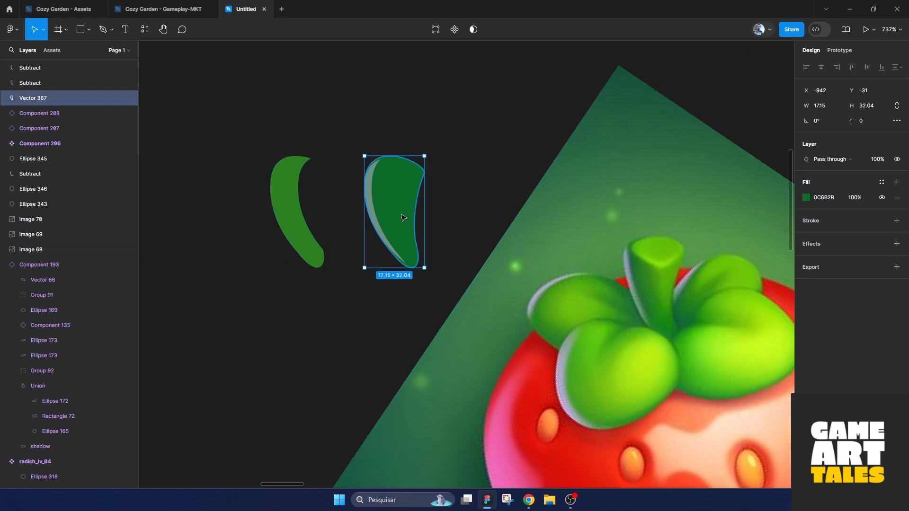
key("i")
left_click(670, 290)
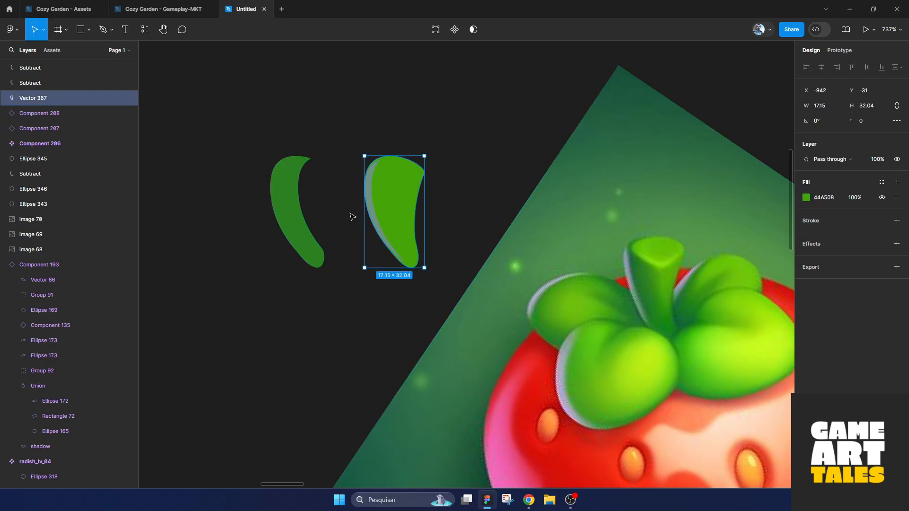
Step: Place the dark green shading shape over the stem at X -942, Y -31
left_click(296, 218)
left_click_drag(330, 235, 386, 230)
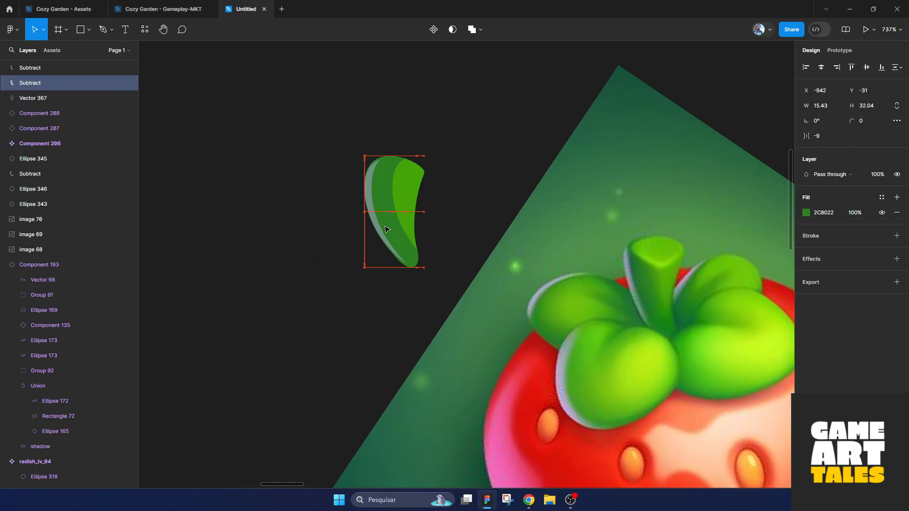
left_click(456, 212)
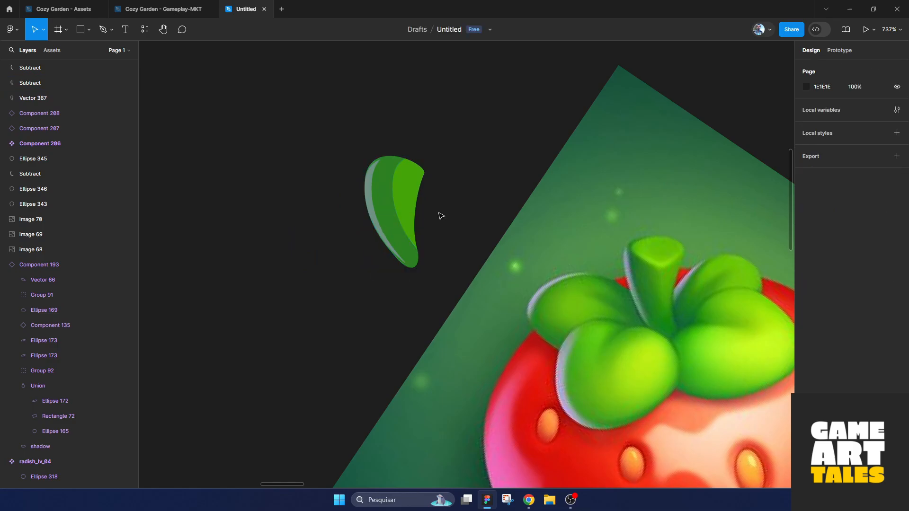
Step: Draw a closed oval about 12.44 × 7.5 across the stem's upper end with the Pen tool
scroll(412, 194, "up", 5)
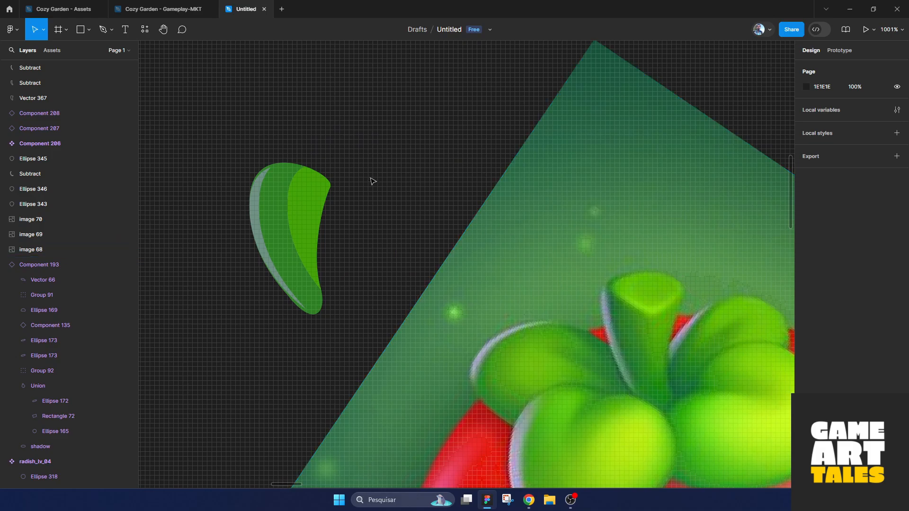
scroll(309, 207, "up", 5)
key("p")
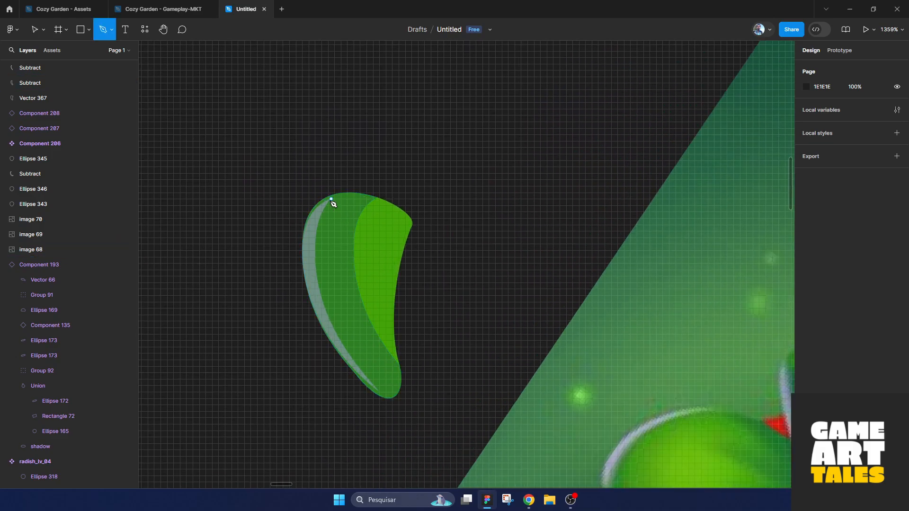
left_click(332, 200)
left_click_drag(334, 238, 360, 254)
left_click_drag(402, 228, 405, 215)
left_click(332, 200)
key("Escape")
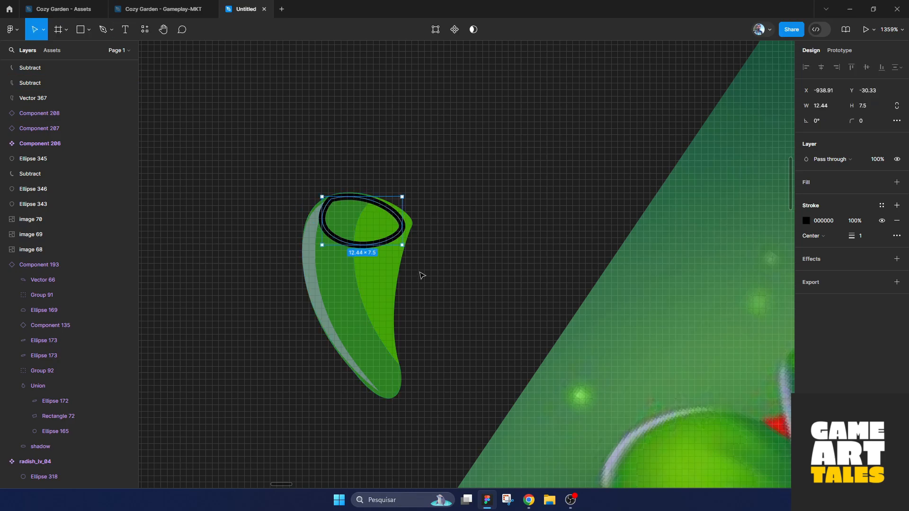
Step: Copy the dark green shading shape's properties onto the oval, replacing its black stroke with the 2C8022 fill
key("ctrl+v")
left_click(344, 245)
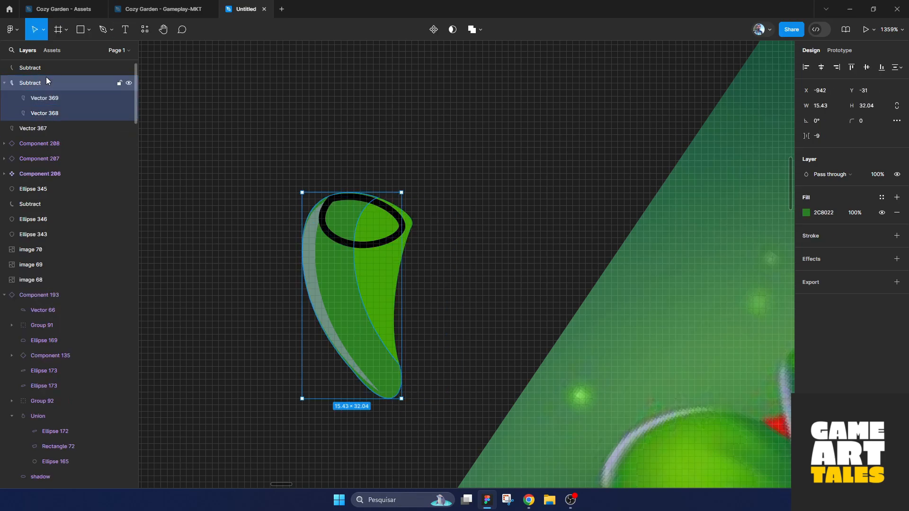
key("ctrl+v")
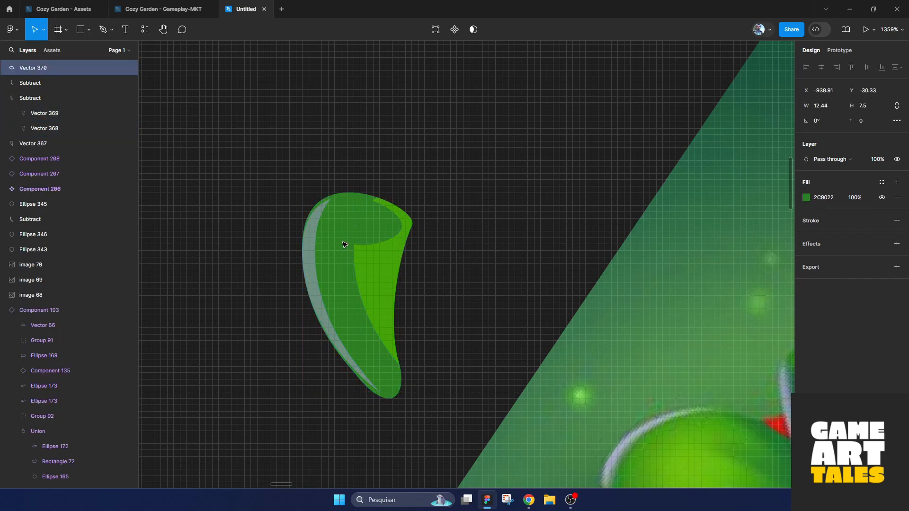
Step: Change the oval's fill to bright green 63C000
left_click(807, 198)
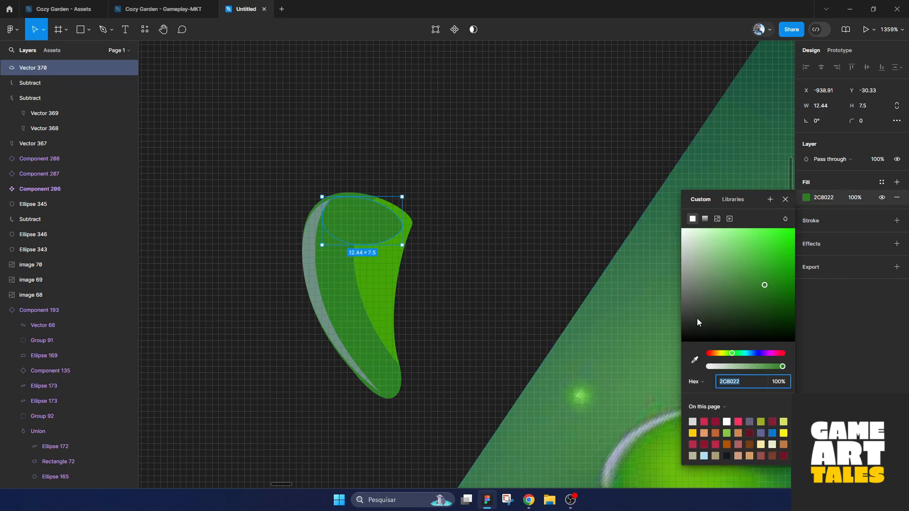
left_click(696, 362)
left_click_drag(625, 380, 369, 217)
left_click(597, 201)
left_click_drag(417, 194, 684, 332)
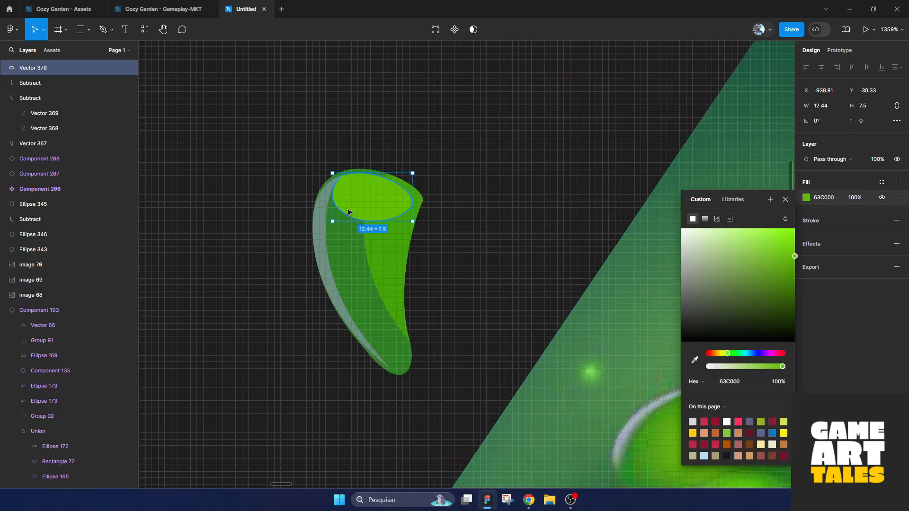
Step: Round the oval's upper-left anchor point with a corner radius of 13
double_click(348, 213)
scroll(348, 208, "up", 3)
left_click(342, 158)
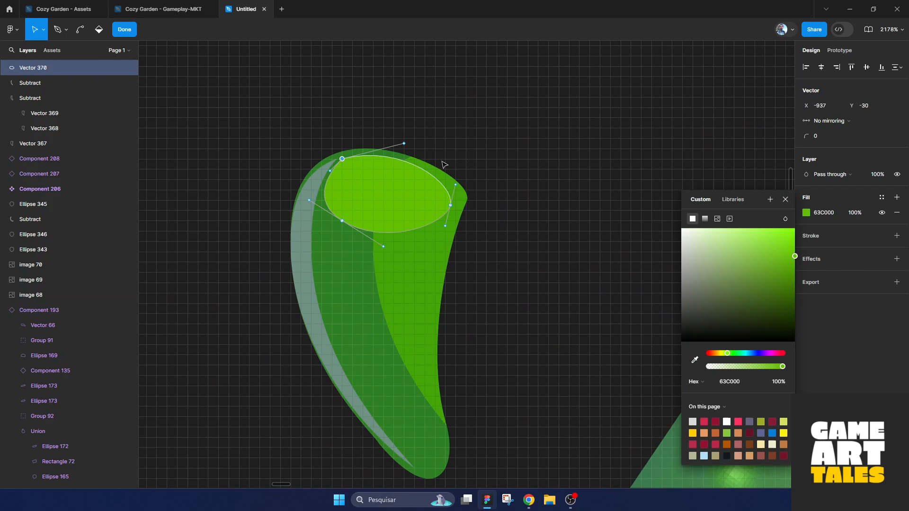
mouse_move(820, 135)
left_mouse_down()
mouse_move(850, 136)
mouse_move(832, 131)
left_mouse_up()
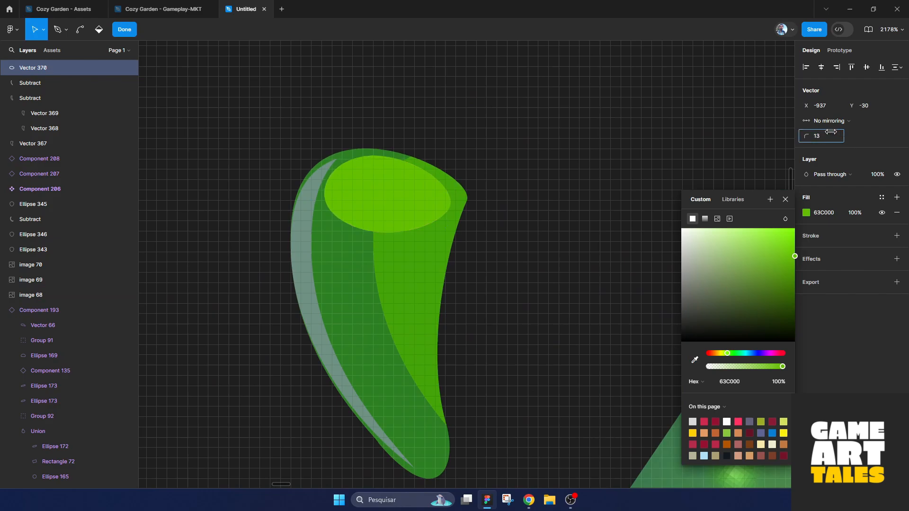
key("Escape")
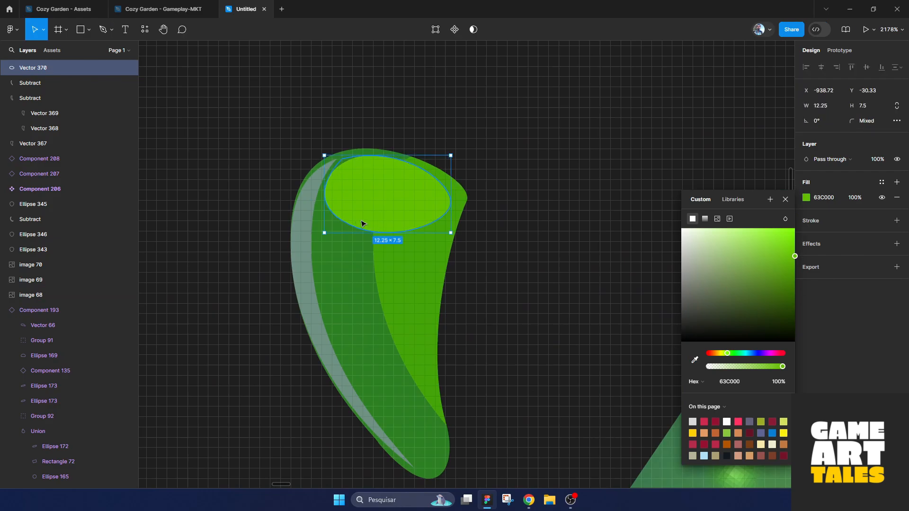
Step: Widen the oval toward the rim by moving its lower-left anchor to X -939, Y -23.5 and extending the upper-left curve handle
double_click(361, 221)
left_click_drag(342, 221, 324, 228)
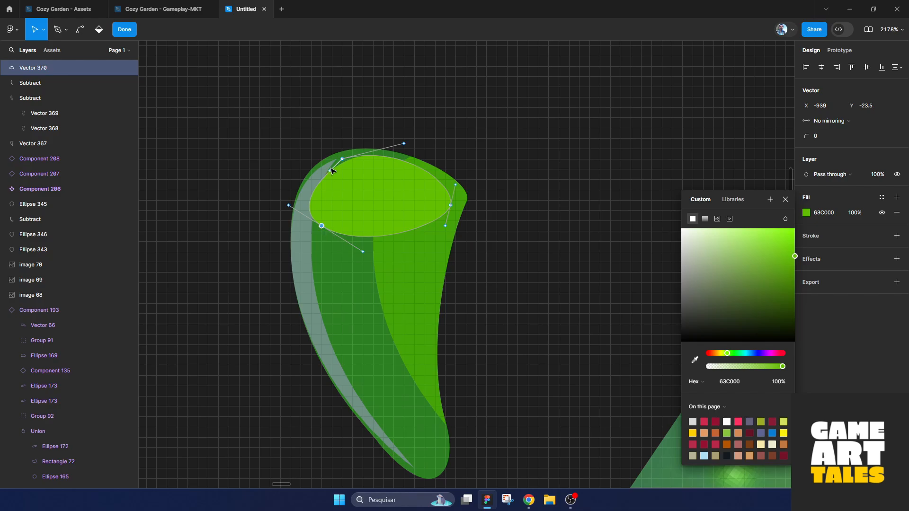
left_click_drag(331, 169, 322, 162)
key("Escape")
key("Escape")
Step: Group the stem, its rim crescent, shading shape and top oval
scroll(516, 297, "down", 10)
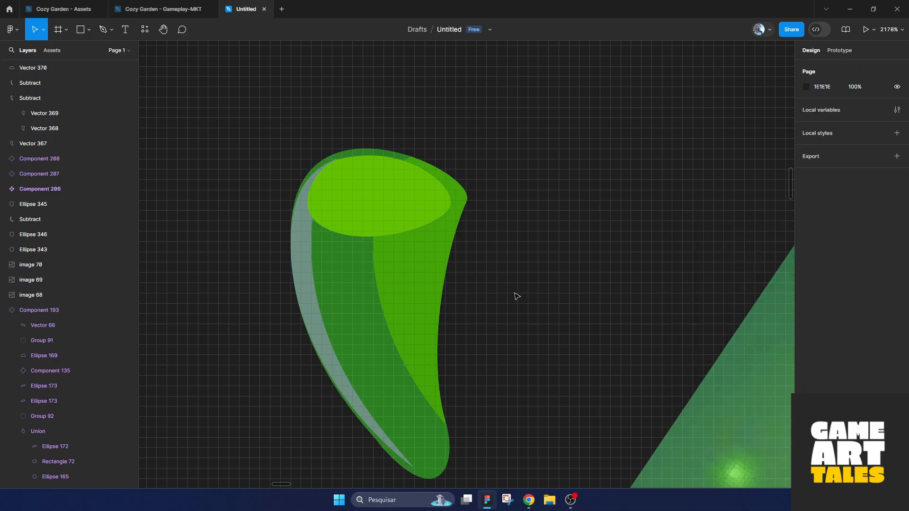
left_click_drag(435, 199, 497, 308)
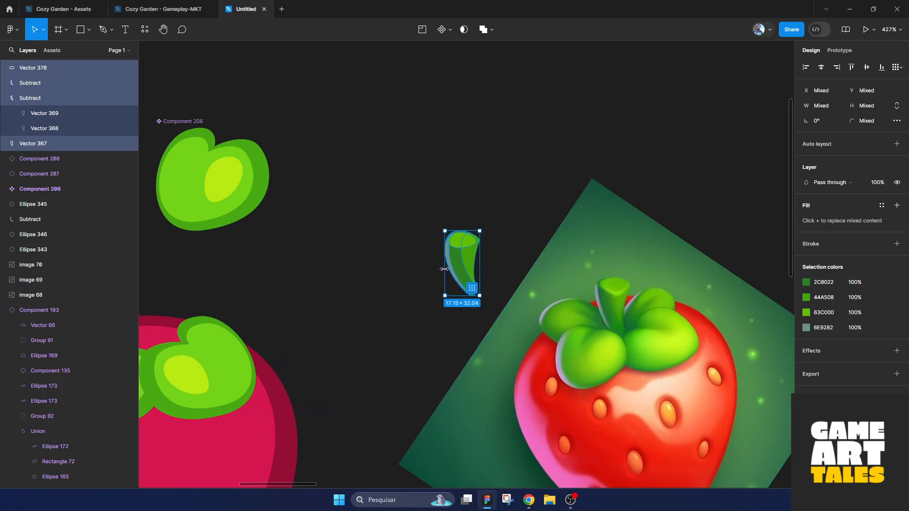
key("ctrl+g")
Step: Place the stem group behind the strawberry's two leaves at X -1091.03, Y -19.69, enlarged to 25 × 46.72 and rotated to -22.67°
left_click_drag(459, 273, 340, 282)
left_click_drag(340, 283, 290, 327)
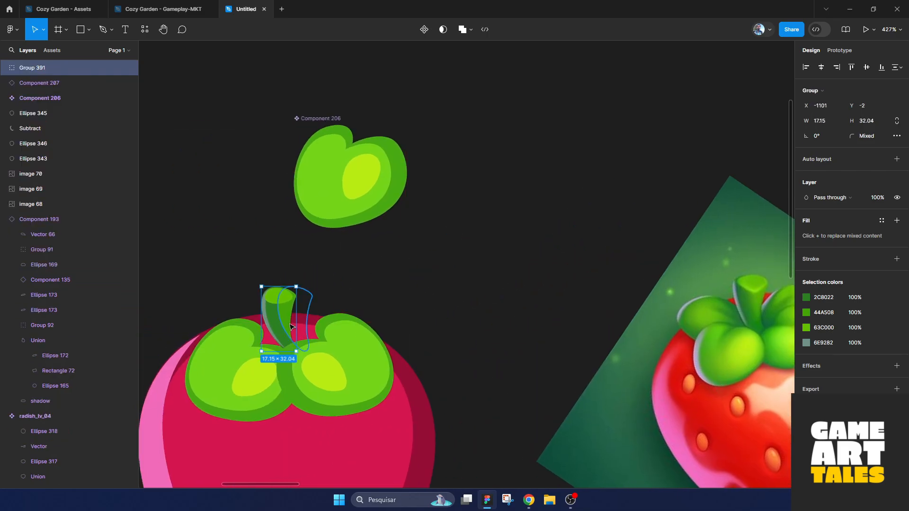
key("ctrl+[")
left_click_drag(295, 285, 338, 269)
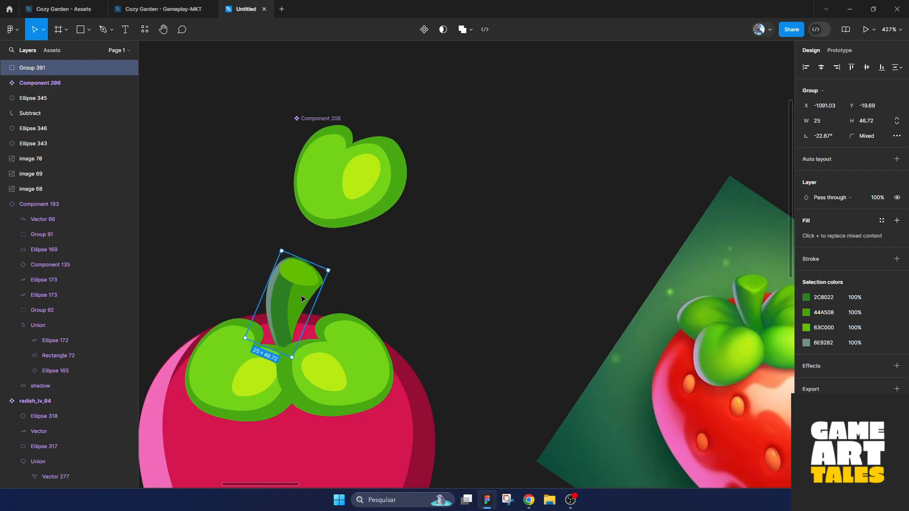
Step: Move the main leaf component farther above the strawberry, to X -1077, Y -111
left_click_drag(379, 311, 466, 248)
left_click_drag(406, 63, 437, 96)
left_click_drag(501, 197, 488, 113)
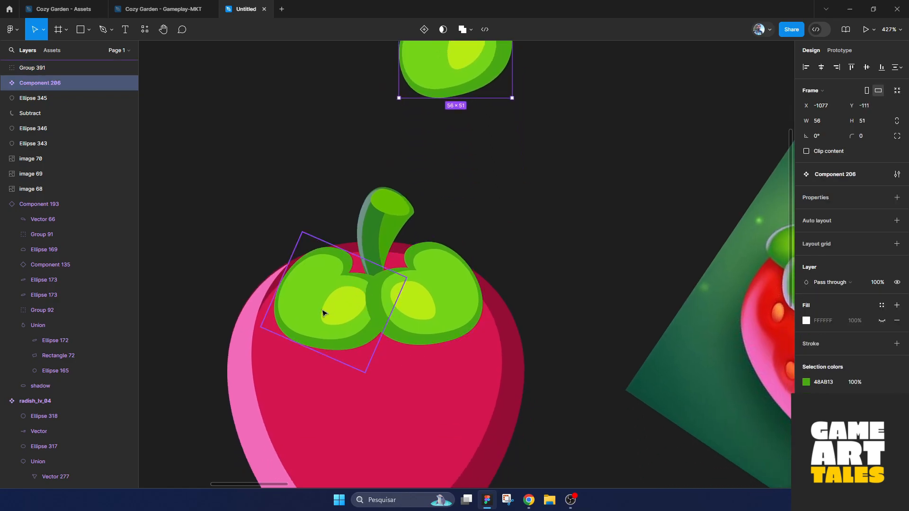
Step: Shrink the strawberry's left leaf instance to 47.83 × 43.56, rotate it to -28.61° and place it at X -1121.92, Y 2.97
left_click_drag(325, 311, 310, 306)
left_click_drag(390, 273, 368, 279)
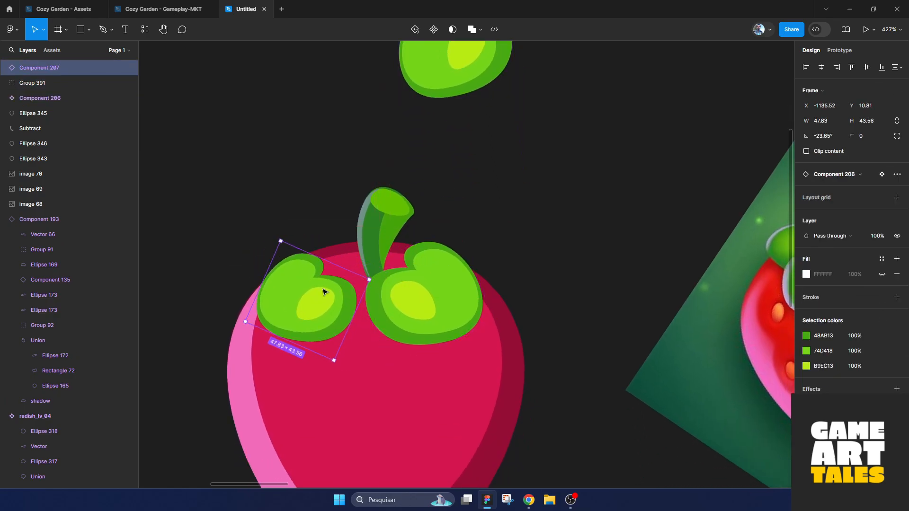
left_click_drag(311, 290, 332, 276)
left_click_drag(399, 262, 402, 269)
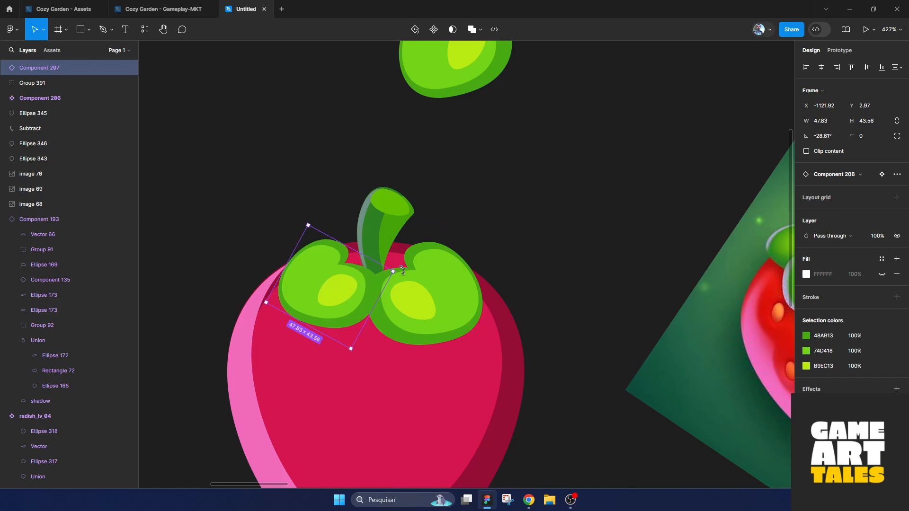
left_click(525, 217)
scroll(523, 222, "down", 3)
scroll(524, 225, "down", 5)
scroll(528, 260, "up", 3)
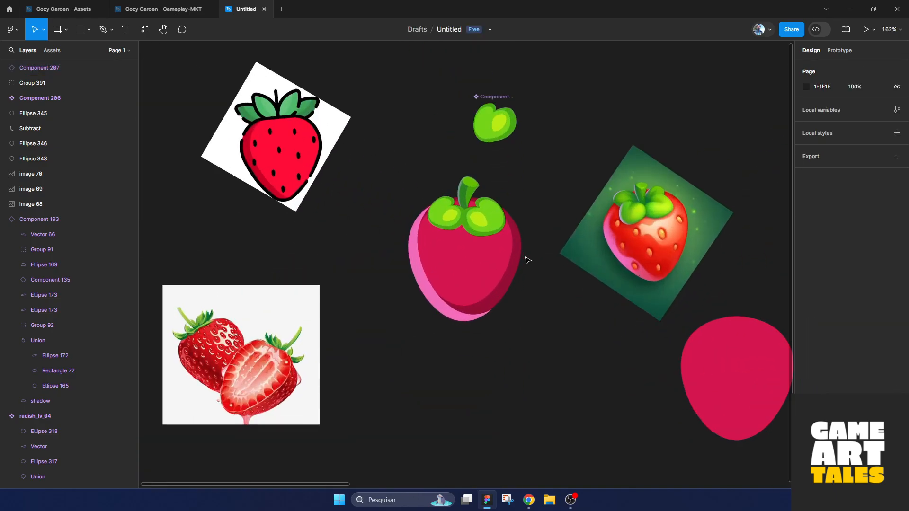
Step: Draw a 12 × 17 ellipse on the strawberry's body below the right leaf, at X -1071, Y 73
scroll(682, 269, "up", 5)
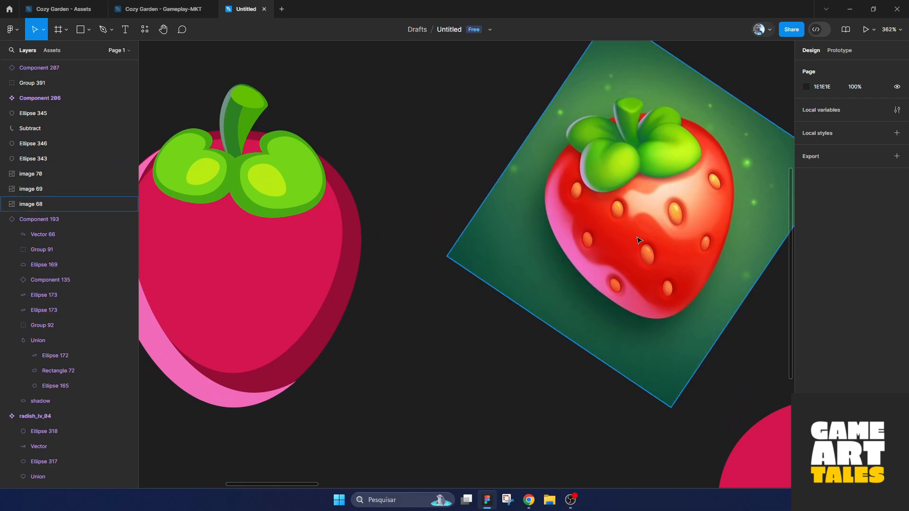
left_click(637, 241)
left_click(84, 30)
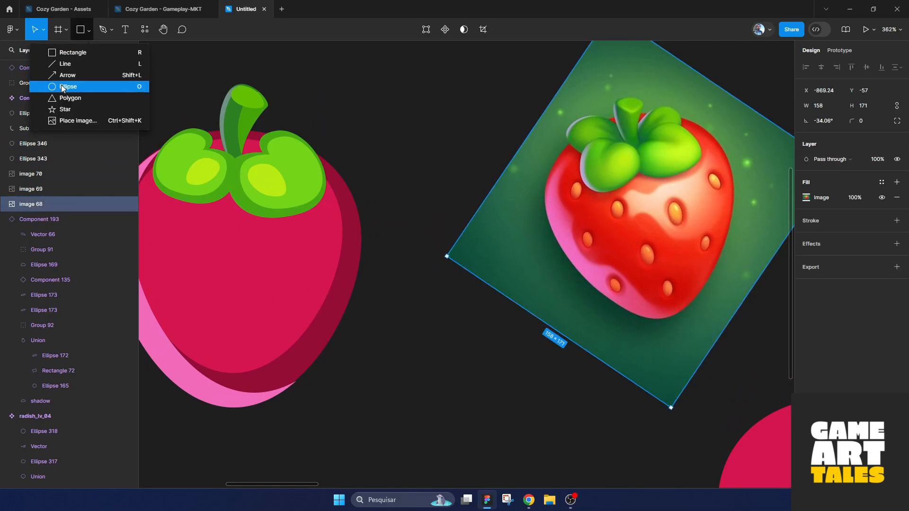
left_click(58, 87)
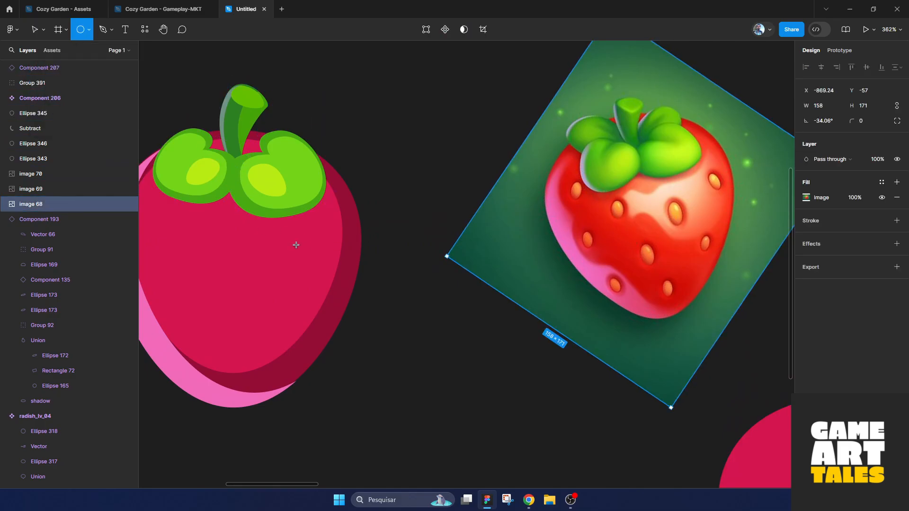
scroll(296, 245, "up", 1)
left_click_drag(262, 235, 285, 267)
Step: Fill the seed ellipse with A1143E, a darker shade of the strawberry body's sampled colour
key("i")
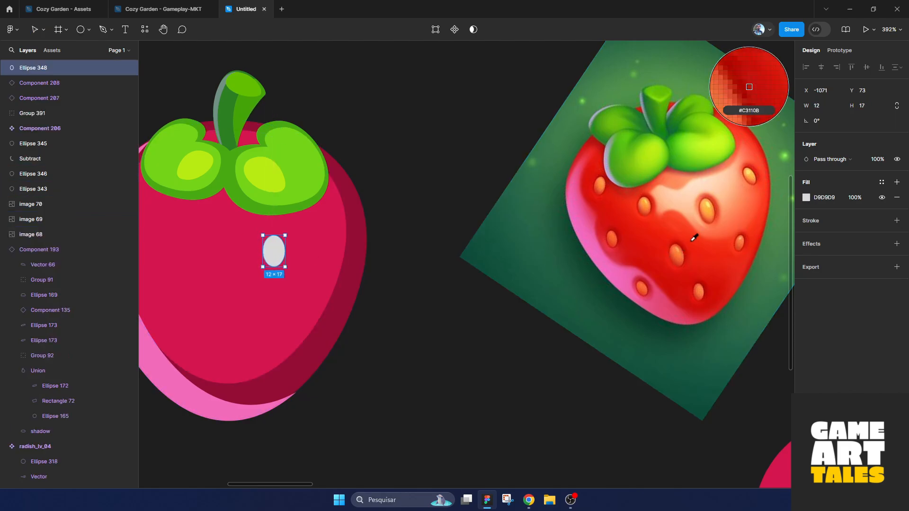
left_click(719, 202)
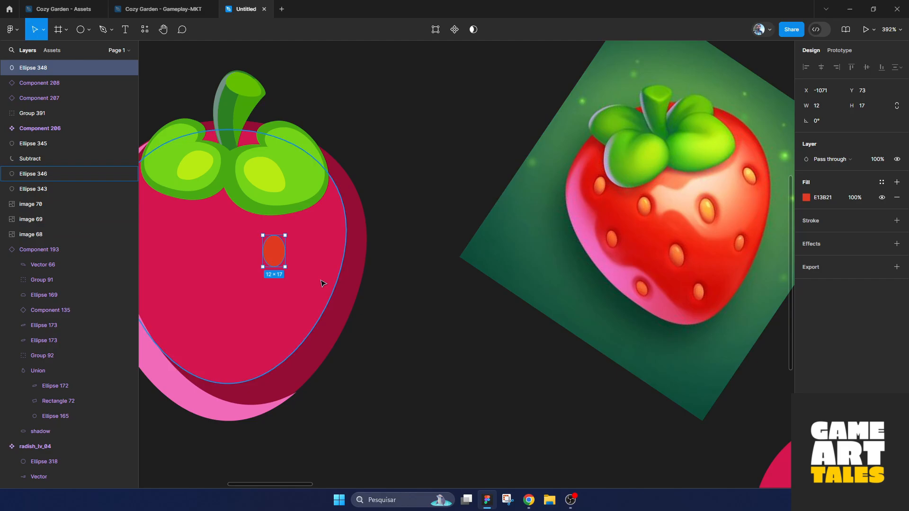
key("i")
left_click(291, 311)
left_click(806, 197)
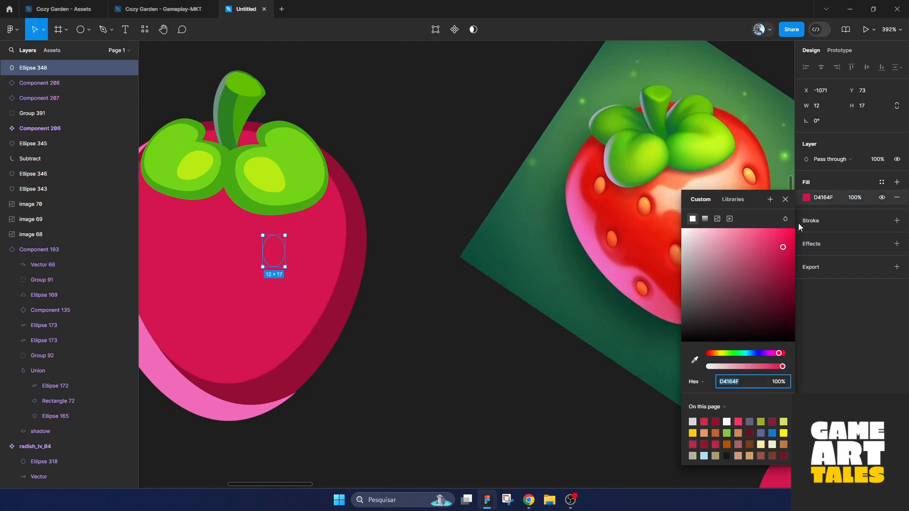
left_click_drag(777, 265, 780, 254)
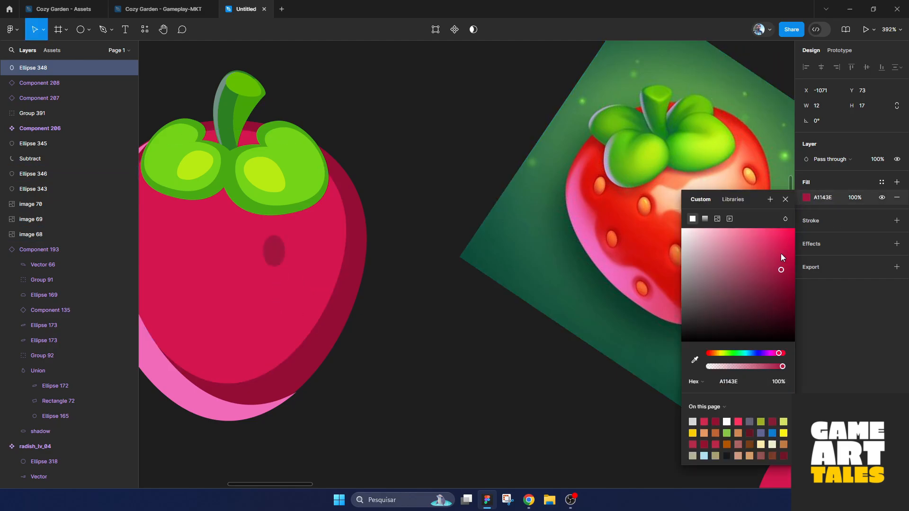
left_click(786, 200)
Step: Crop a copy of the glossy strawberry reference image to a single seed, about 28 × 27, beside the new strawberry
scroll(662, 232, "up", 1)
scroll(661, 232, "down", 3)
left_click_drag(682, 233, 640, 247)
left_click_drag(579, 283, 519, 284)
left_click_drag(670, 220, 604, 242)
left_click_drag(432, 306, 487, 217)
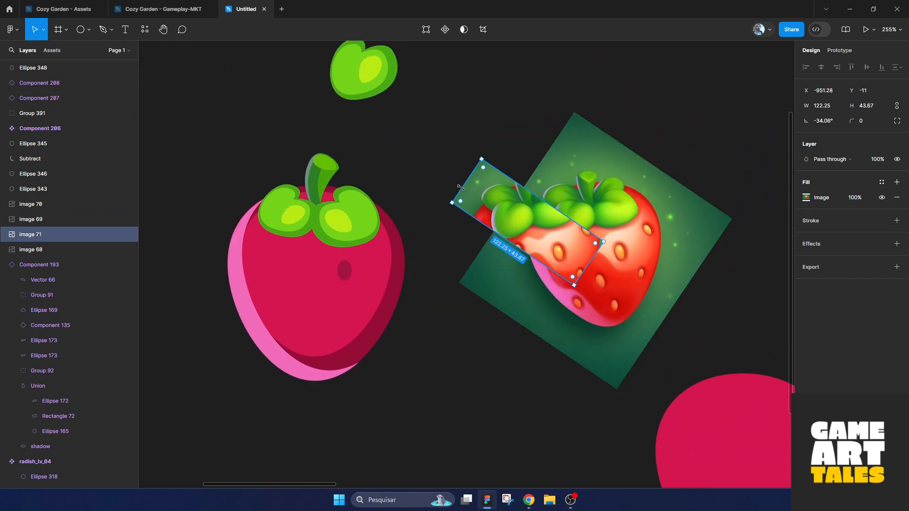
left_click_drag(461, 188, 419, 338)
Step: Move the dark seed ellipse off the strawberry to beside the cropped seed reference, at X -973, Y 132
left_click_drag(346, 280, 519, 363)
scroll(459, 365, "up", 5)
scroll(533, 349, "up", 1)
Step: Duplicate the seed ellipse as a 10 × 14 inner oval at X -972, Y 134, filled with F9A938 sampled from the reference seed
key("ctrl+d")
key("i")
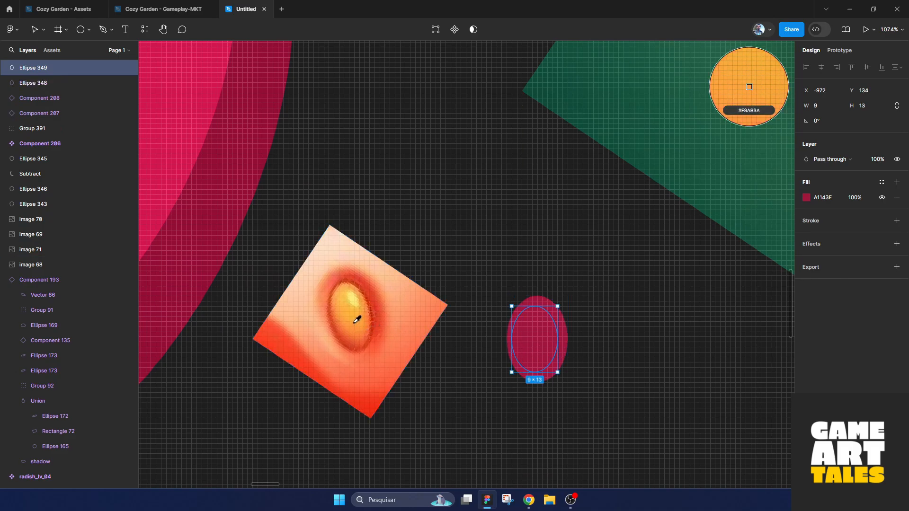
left_click(357, 317)
key("Down")
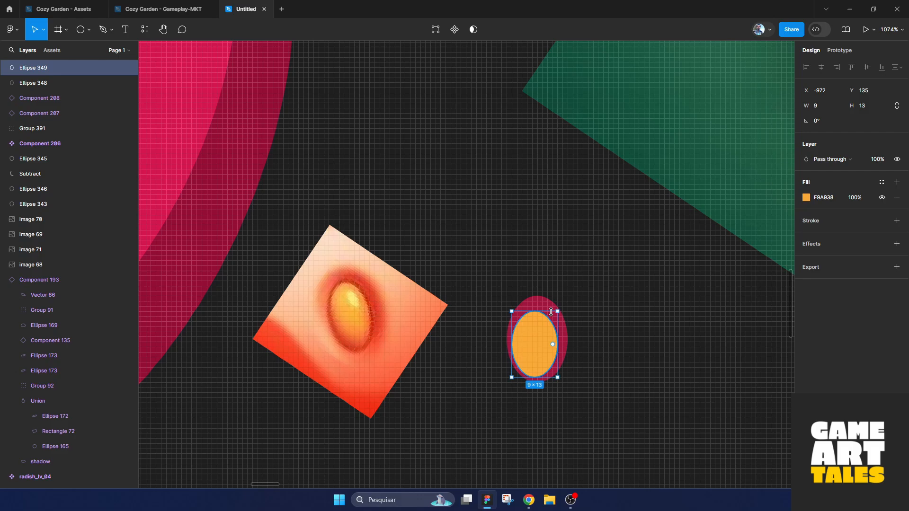
left_click_drag(557, 311, 562, 306)
scroll(545, 340, "up", 2)
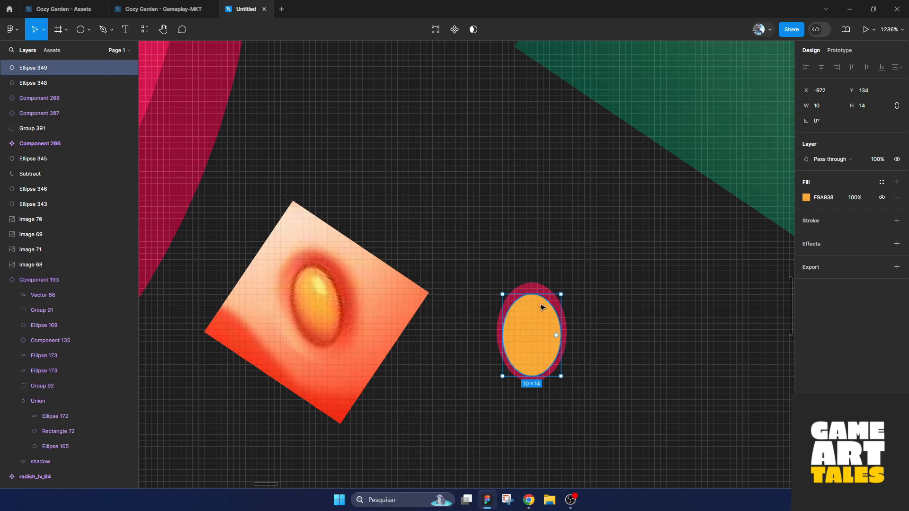
Step: Add an inner shadow to the orange oval with Y -2, blur 0 and colour DB4223 at 100%, sampled from the reference
left_click(897, 244)
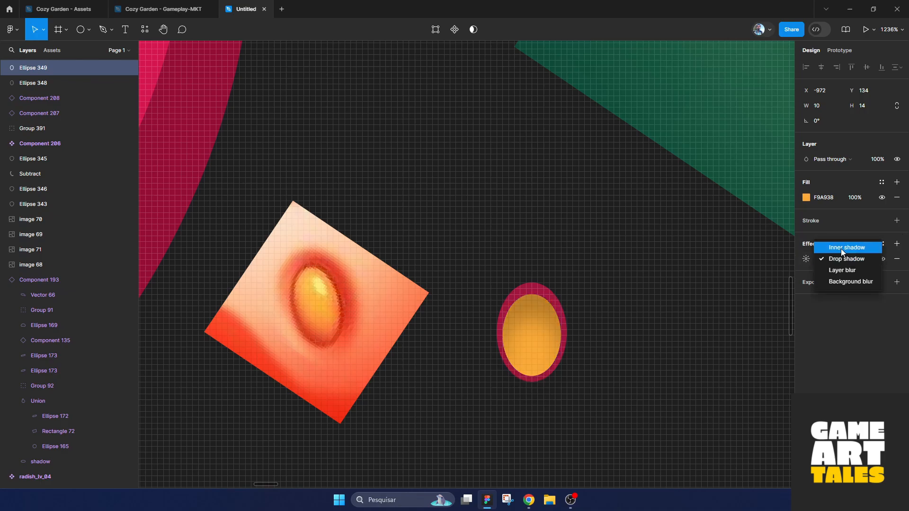
left_click(841, 248)
left_click(805, 260)
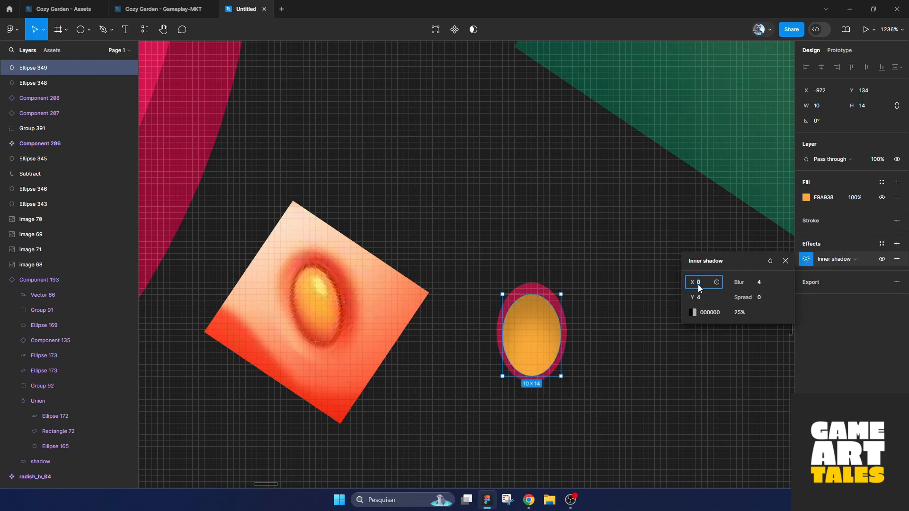
left_click_drag(747, 282, 743, 281)
left_click_drag(695, 298, 694, 298)
left_click(694, 313)
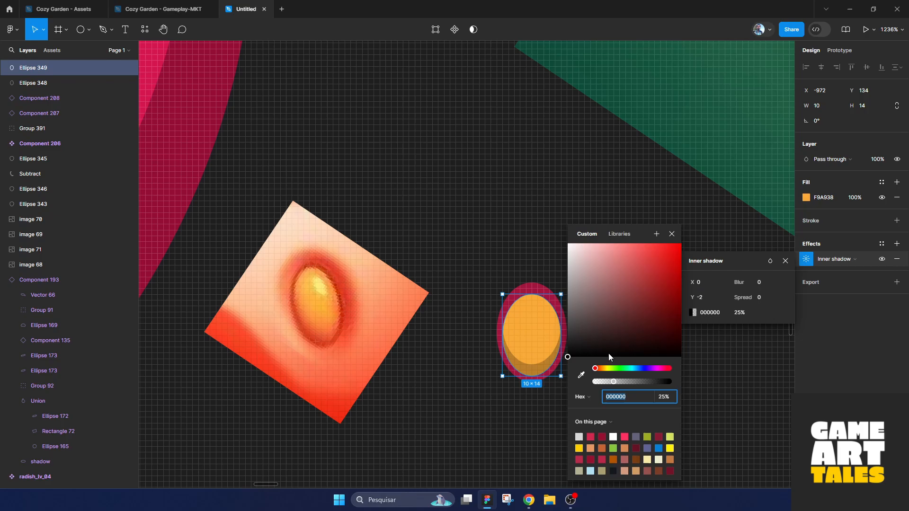
left_click(579, 377)
left_click(310, 331)
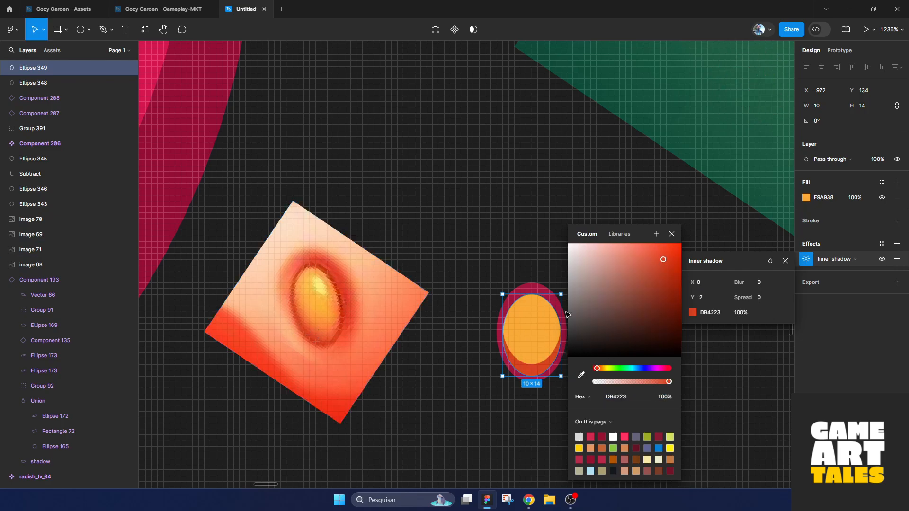
left_click(672, 234)
left_click(610, 281)
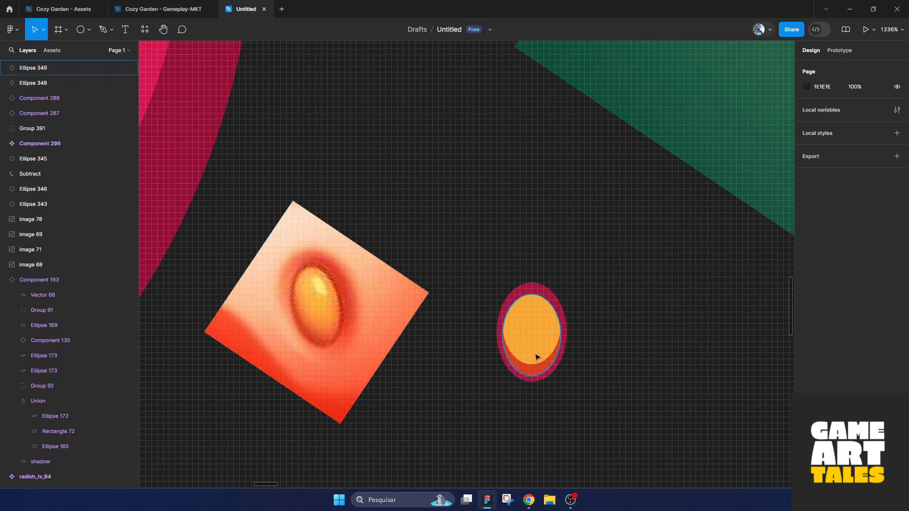
Step: Draw a 3 × 4 highlight ellipse on the orange oval at X -967, Y 136, filled with FFE674 sampled from the reference seed
left_click(87, 31)
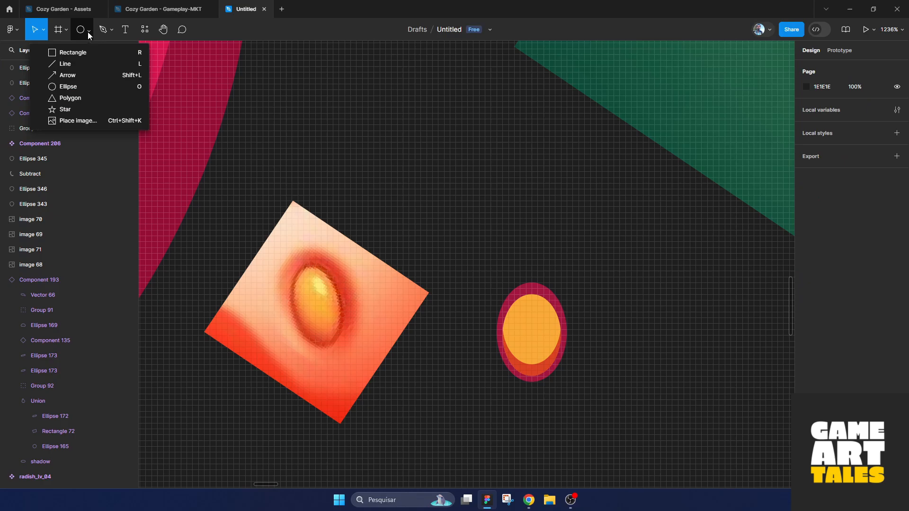
left_click(63, 88)
scroll(470, 298, "up", 3)
mouse_move(548, 309)
left_mouse_down()
mouse_move(582, 341)
mouse_move(557, 330)
left_mouse_up()
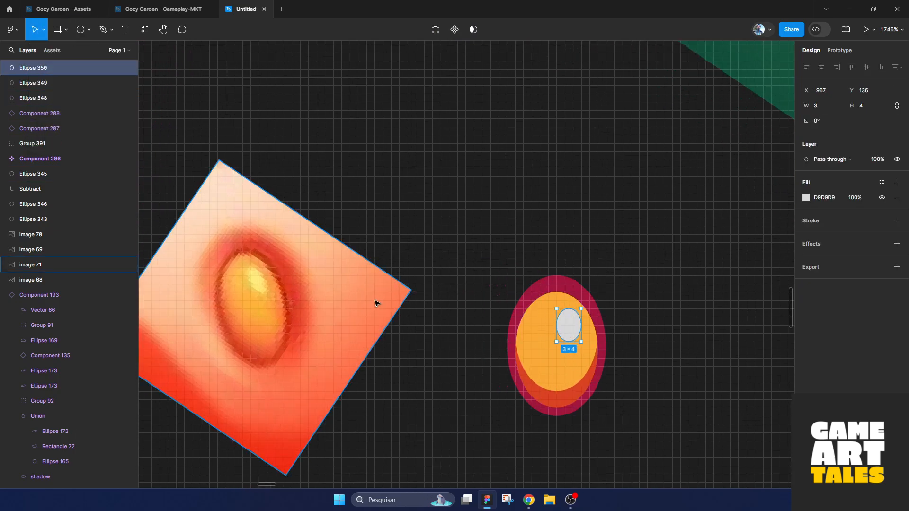
key("i")
left_click(265, 284)
scroll(501, 312, "down", 5)
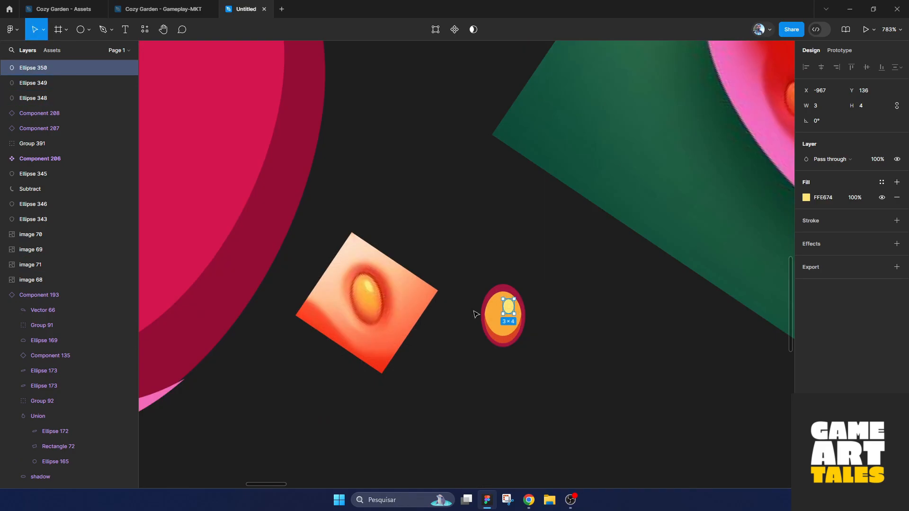
left_click(543, 315)
Step: Duplicate the dark seed ellipse and enlarge the rear one evenly around its centre to 14 × 19, at X -974, Y 131
scroll(529, 337, "up", 1)
left_click_drag(530, 269, 493, 362)
left_click(585, 335)
scroll(520, 329, "up", 2)
left_click(509, 284)
scroll(509, 281, "up", 3)
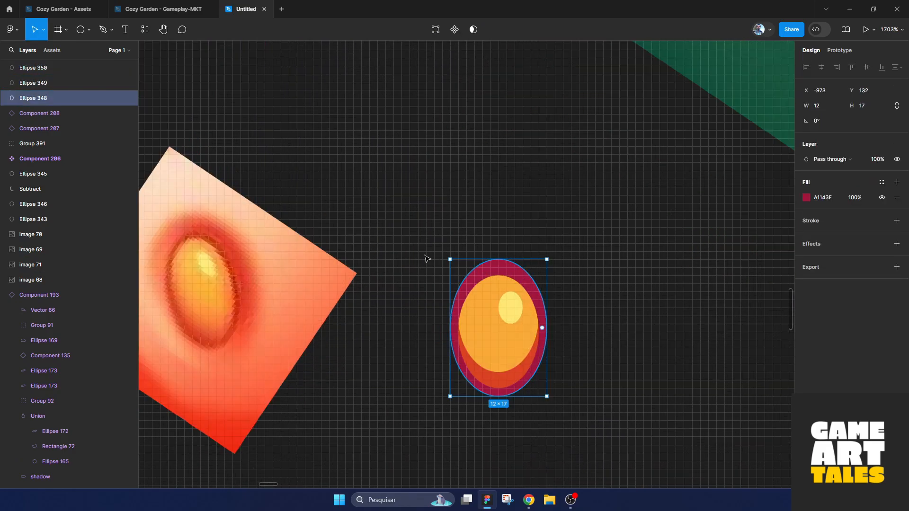
left_click_drag(547, 258, 550, 255)
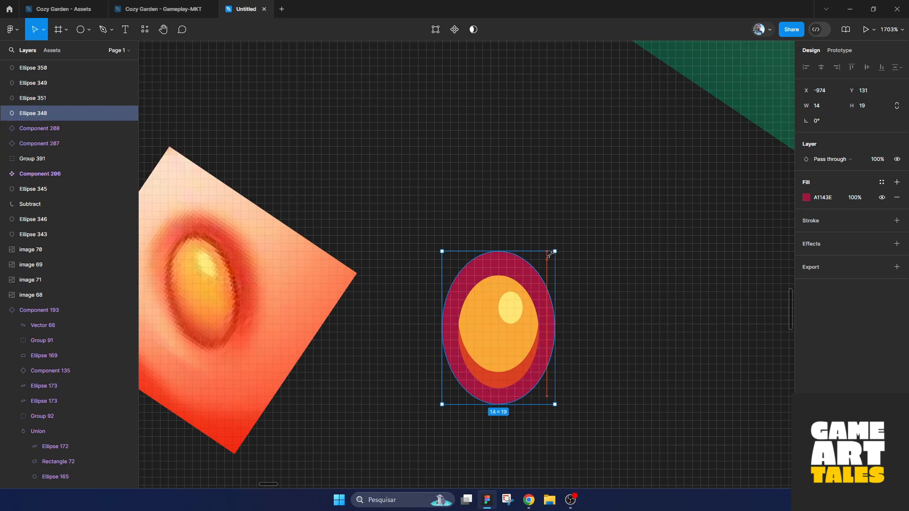
Step: Fill the enlarged rear ellipse with the lighter pink E54C7A to form an outer ring around the seed
left_click(806, 197)
left_click_drag(765, 253, 760, 243)
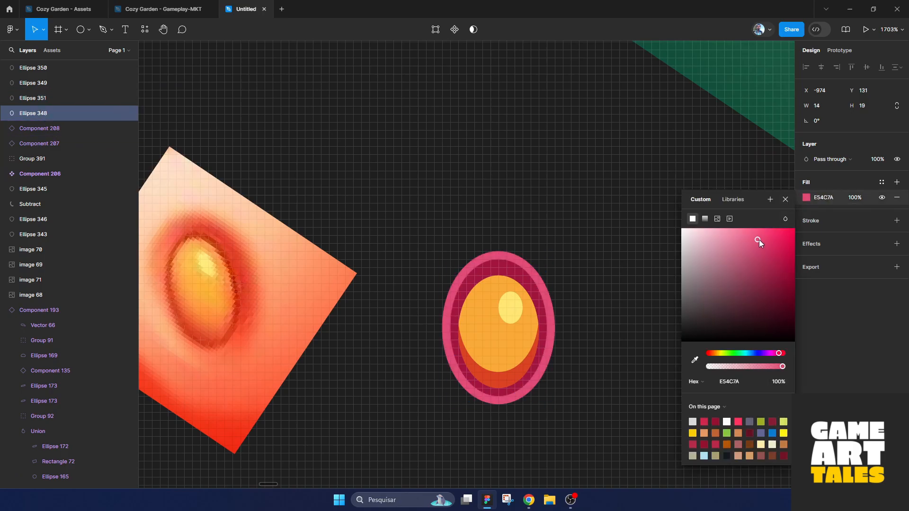
left_click(785, 201)
left_click(504, 397)
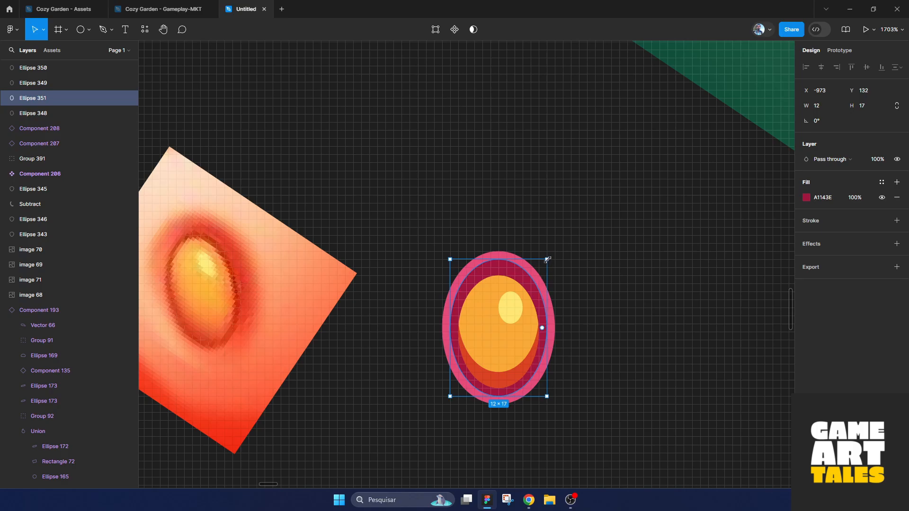
left_click(624, 264)
Step: Create a single component from the four seed ellipses
scroll(549, 381, "down", 5)
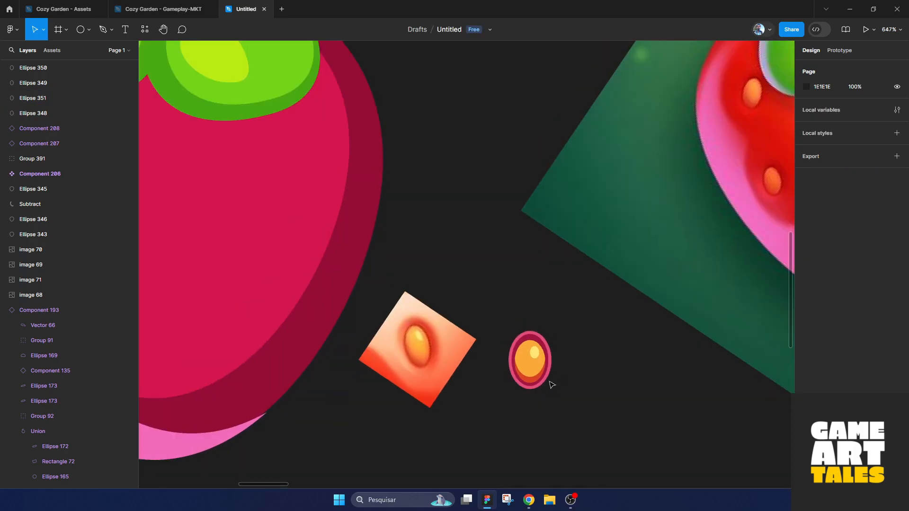
left_click_drag(581, 301, 529, 392)
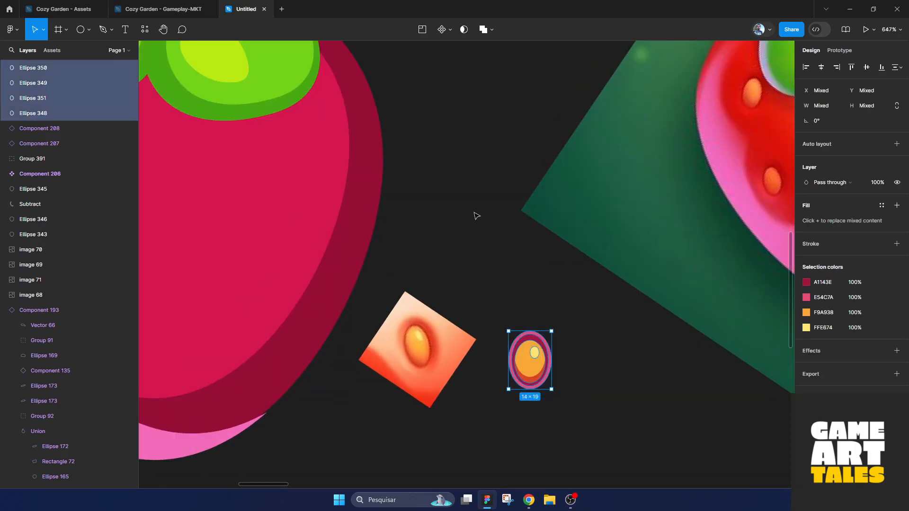
left_click(442, 33)
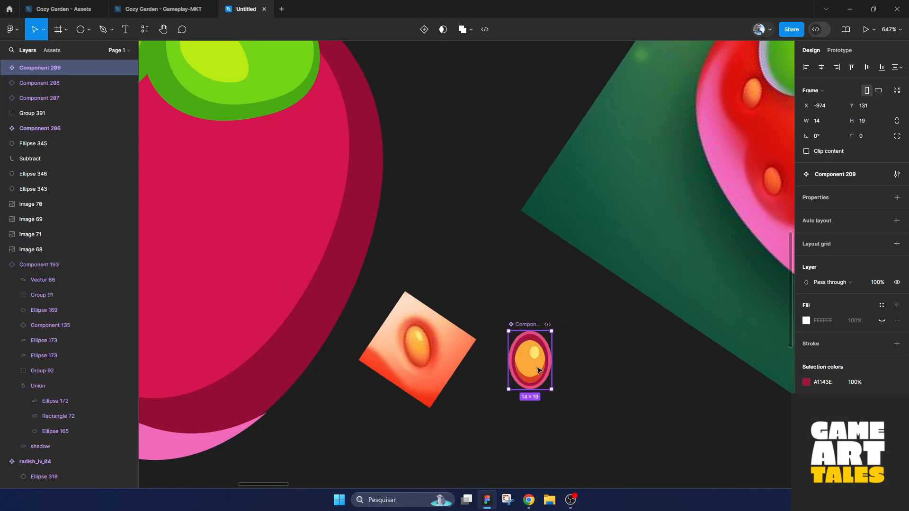
Step: Place an instance of the seed component on the strawberry below the right leaf and delete the cropped seed reference image
scroll(538, 370, "left", 3)
left_click_drag(599, 365, 325, 213)
left_click(462, 348)
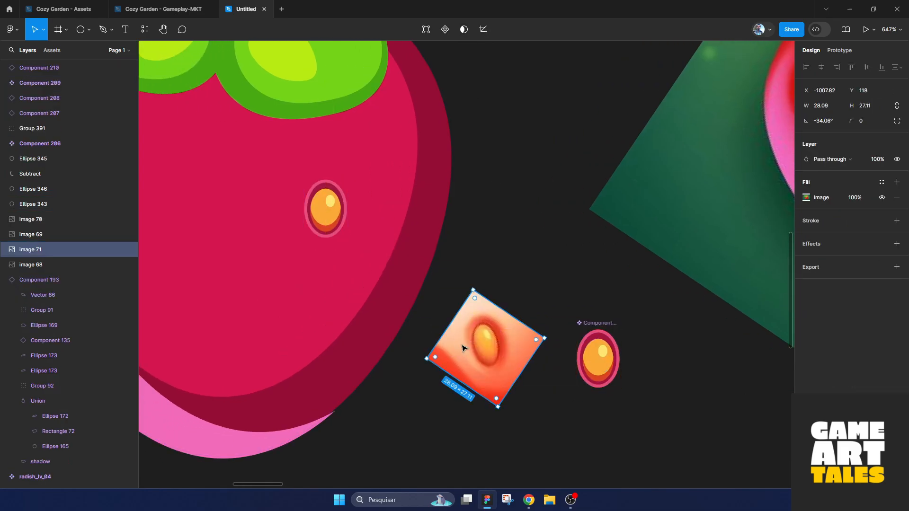
key("Delete")
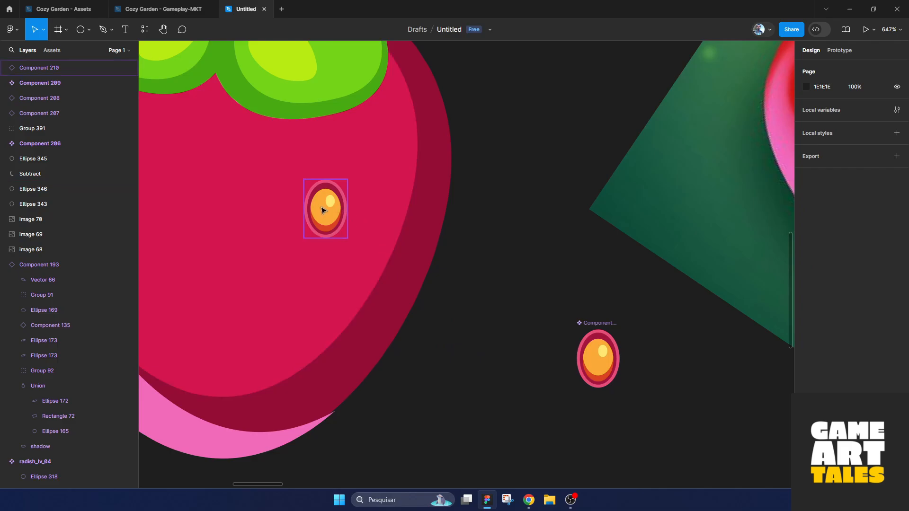
Step: Delete the pink outer ellipse from the main seed component
scroll(598, 359, "up", 5)
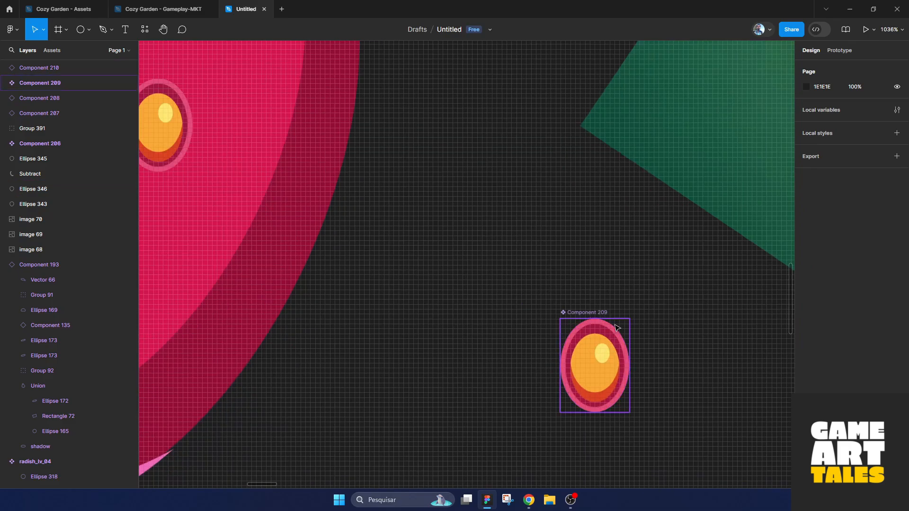
double_click(614, 328)
key("Delete")
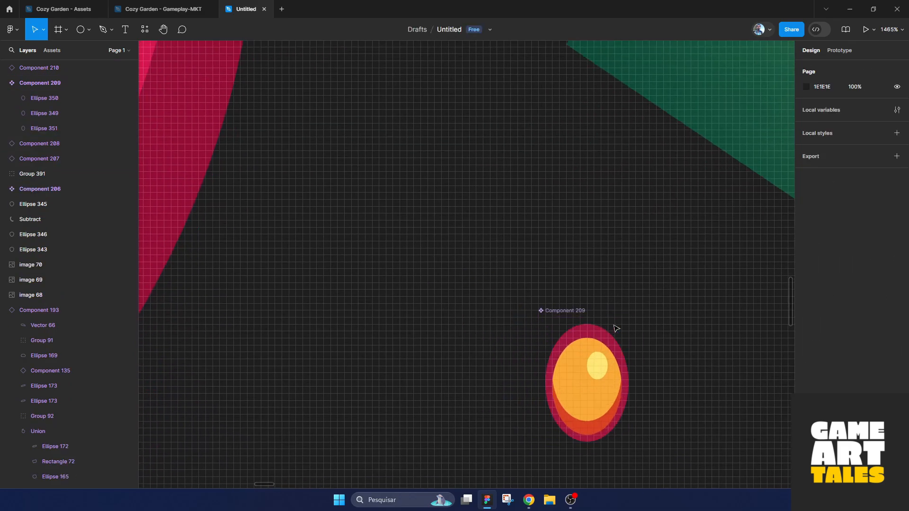
scroll(552, 322, "down", 3)
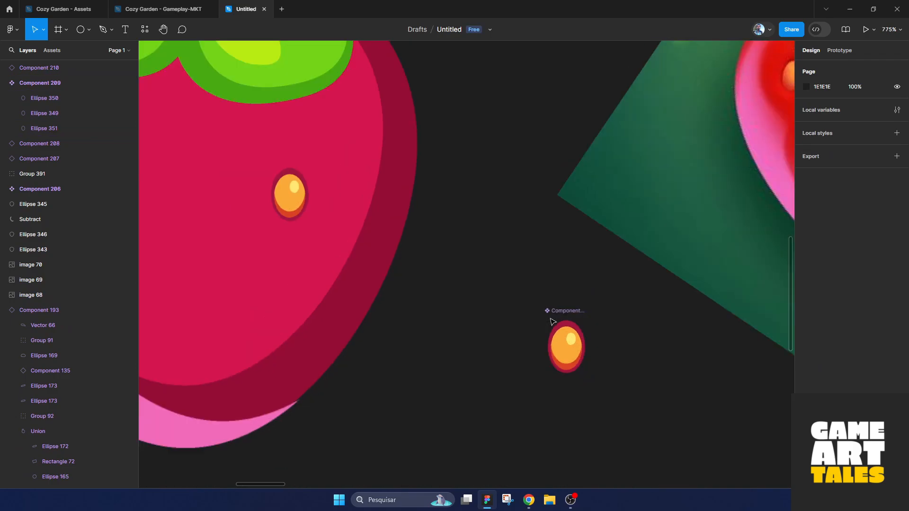
Step: Move the light yellow highlight ellipse to the upper-left side of the orange ellipse in the main seed component
double_click(571, 340)
scroll(573, 337, "up", 3)
scroll(573, 336, "down", 2)
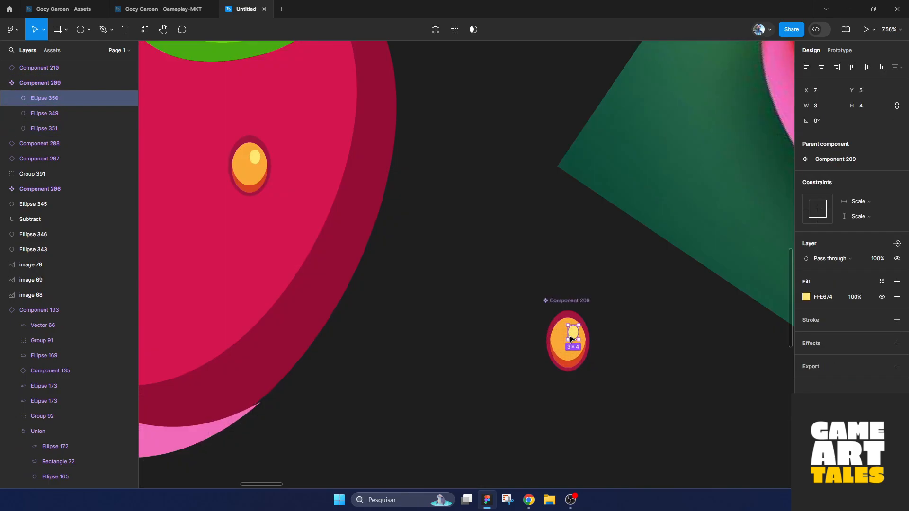
left_click_drag(570, 338, 562, 346)
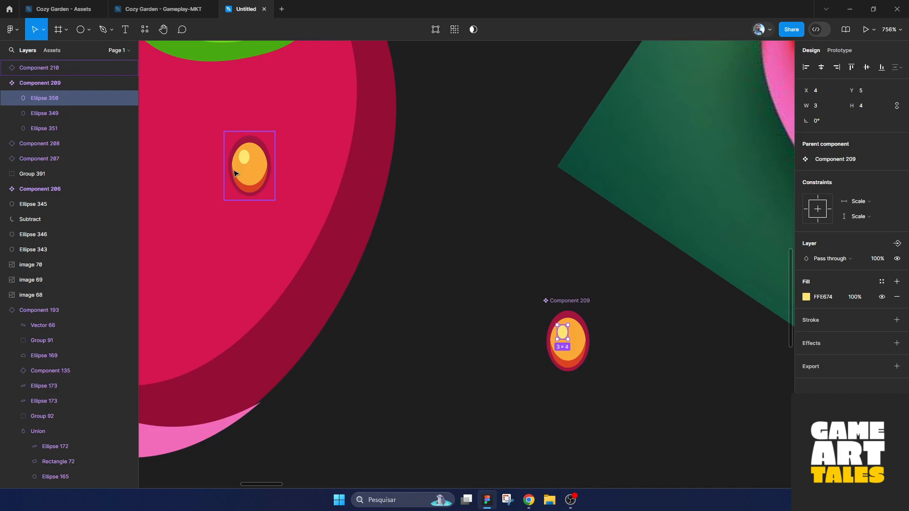
Step: Spread seed copies over the strawberry's left, lower-centre and upper-right areas, resizing the lower-centre one to 18 × 25
left_click_drag(273, 177, 485, 370)
left_click(458, 281)
scroll(457, 282, "down", 5)
scroll(347, 325, "up", 3)
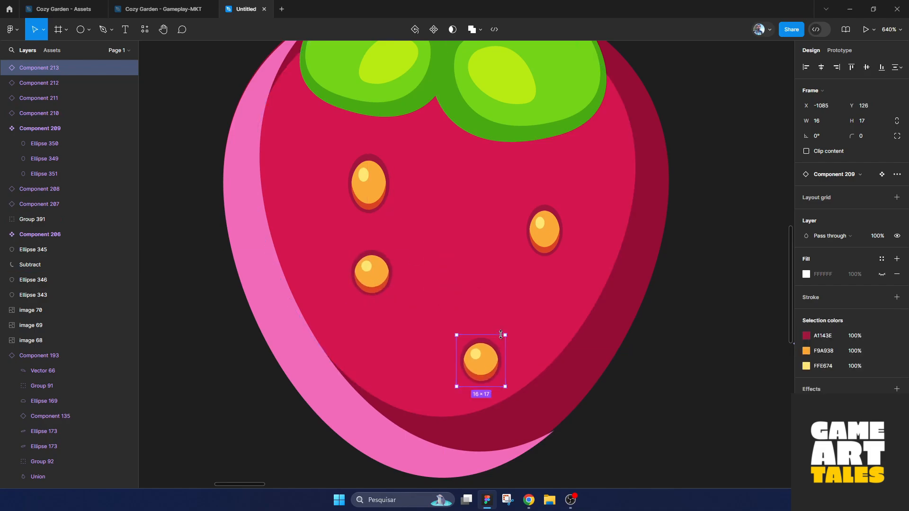
left_click_drag(481, 332, 512, 311)
left_click_drag(488, 345, 472, 314)
left_click_drag(540, 248, 650, 214, "alt+shift")
Step: Rotate the upper-left seed to -13.38° and place a smaller 12.73 × 17.5 copy of it on the strawberry's left edge
left_click(391, 214)
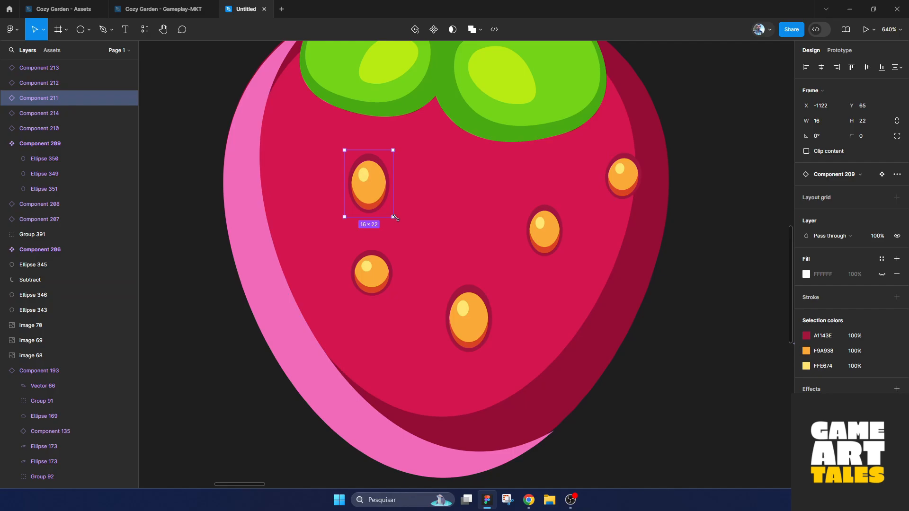
left_click_drag(391, 223, 381, 228)
left_click(378, 271)
left_click(372, 194)
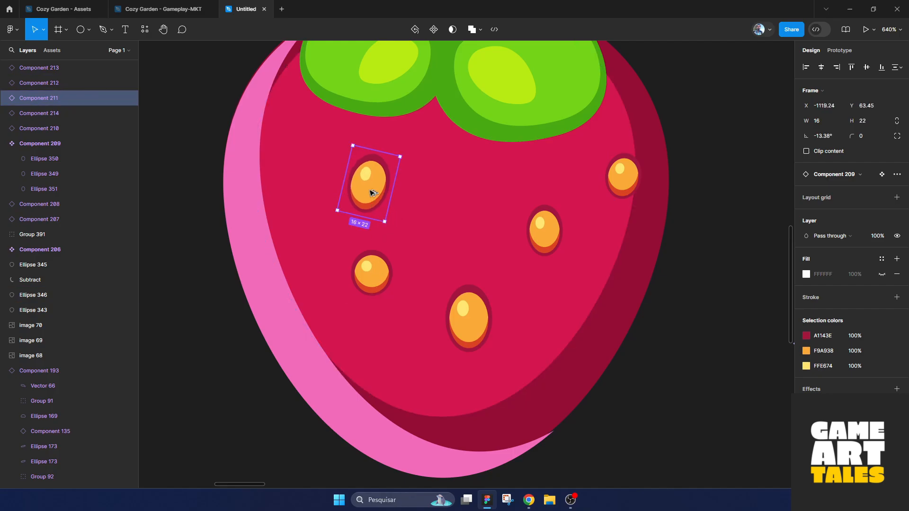
left_click_drag(371, 193, 270, 146, "alt")
left_click_drag(283, 222, 276, 206, "shift")
Step: Place a seed copy rotated to 13.98° on the lower-left edge and copy the middle-left seed to the lower right of the strawberry
left_click(374, 190)
left_click_drag(375, 192, 332, 372, "alt")
left_click_drag(364, 341, 348, 329)
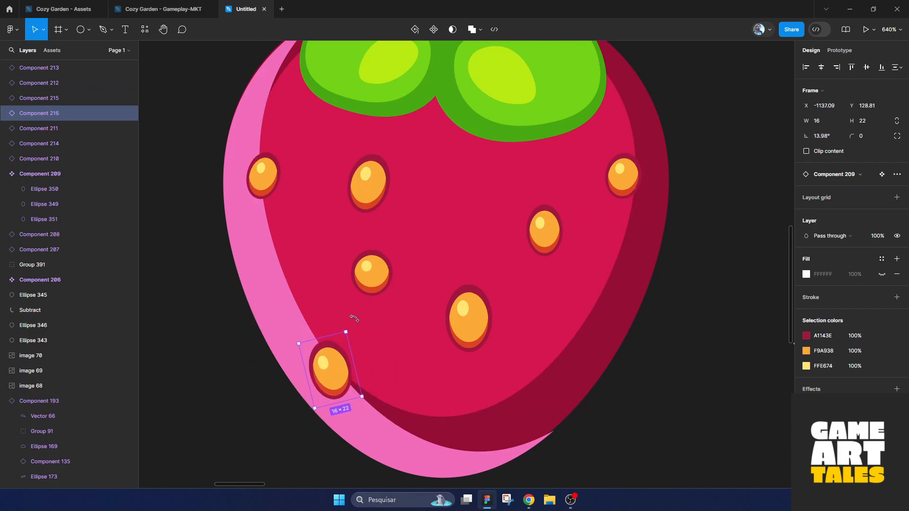
left_click(368, 290)
left_click_drag(369, 290, 550, 387, "alt")
left_click(659, 378)
Step: Rebalance the upper, middle-left and lower-centre seeds across the strawberry and rotate the upper one to about -5.6°
scroll(659, 378, "down", 3)
left_click_drag(659, 377, 500, 376)
scroll(398, 372, "up", 1)
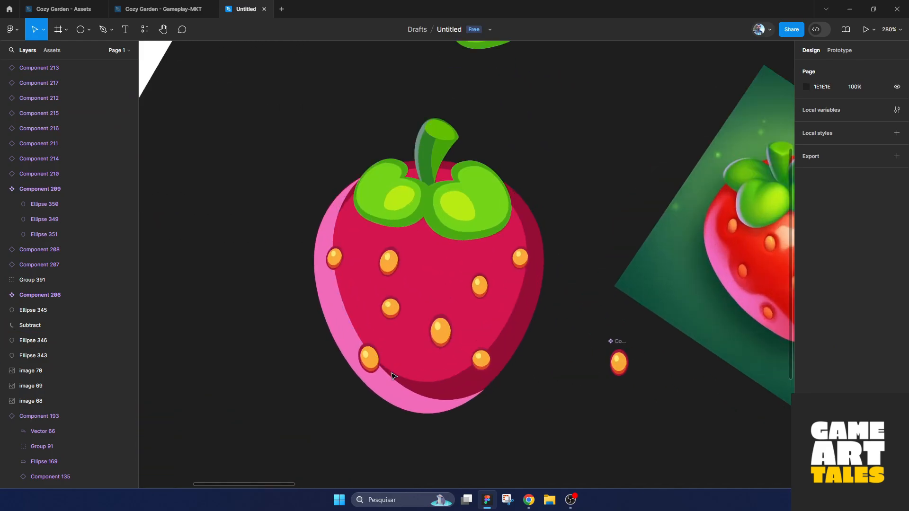
left_click_drag(389, 260, 415, 260)
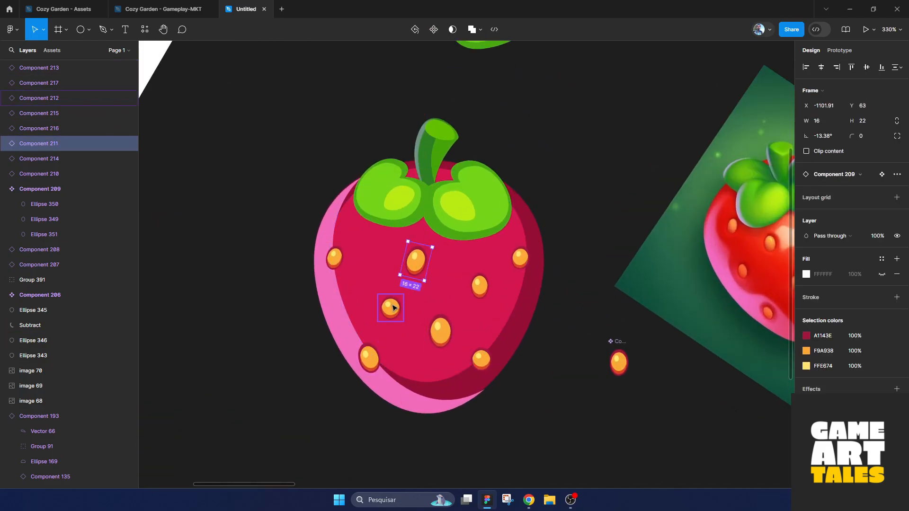
left_click_drag(390, 307, 378, 298)
left_click_drag(440, 332, 429, 345)
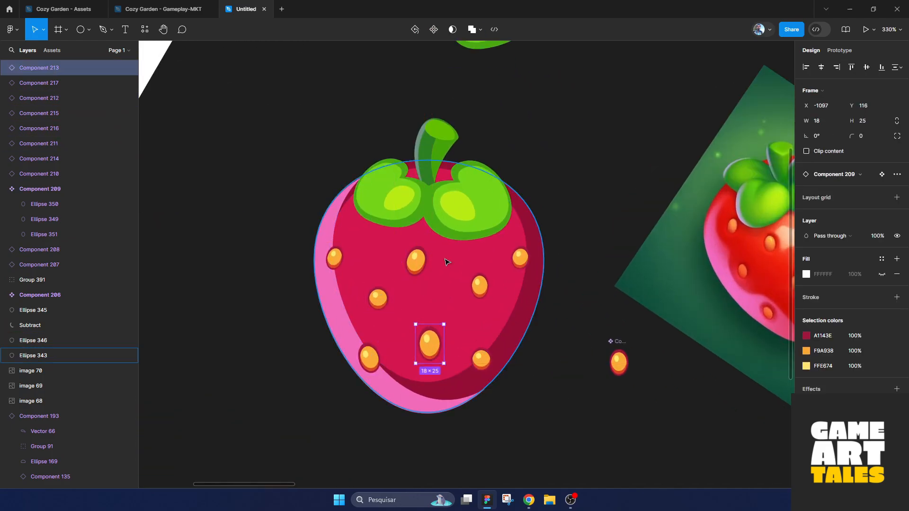
left_click(405, 261)
left_click_drag(436, 247, 436, 242)
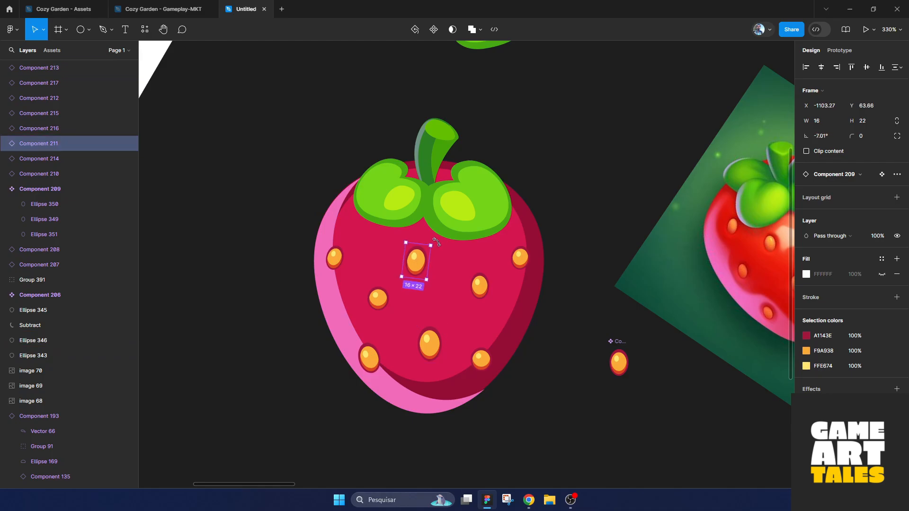
Step: Adjust the orange fill colour of the large ellipse in the main seed component
scroll(527, 360, "down", 5)
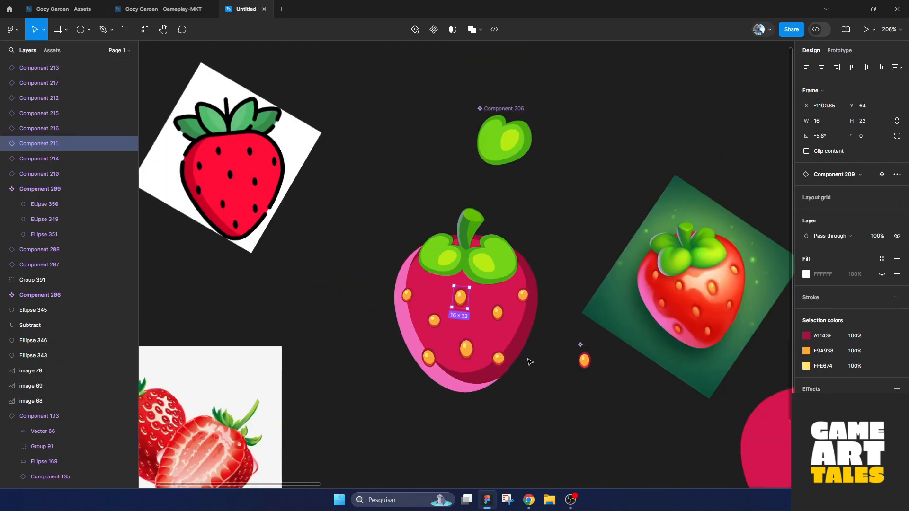
left_click(551, 389)
left_click_drag(551, 389, 506, 361)
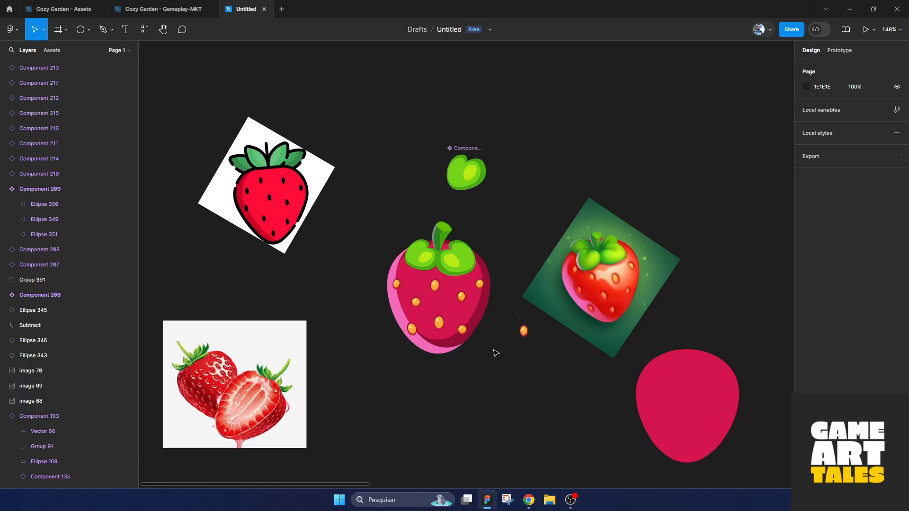
scroll(496, 354, "up", 6)
left_click(602, 323)
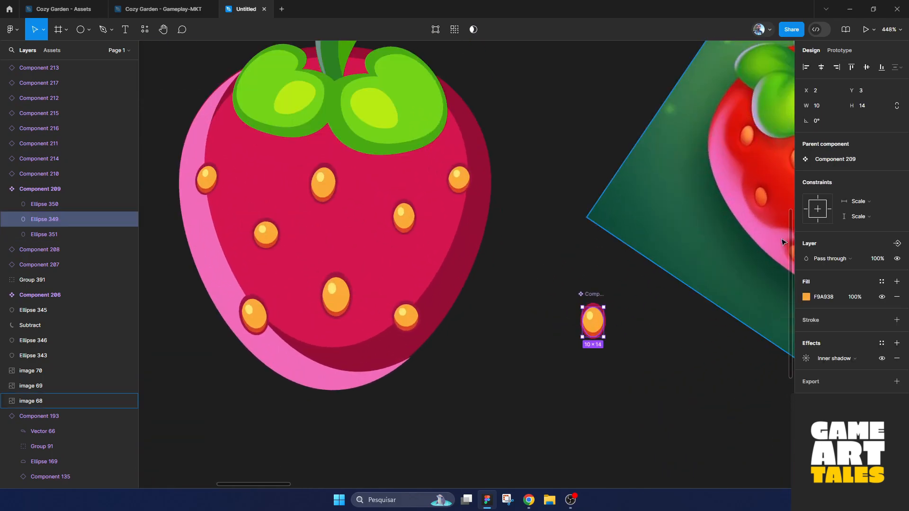
left_click(805, 297)
left_click(710, 244)
left_click_drag(707, 224, 770, 246)
left_click(623, 297)
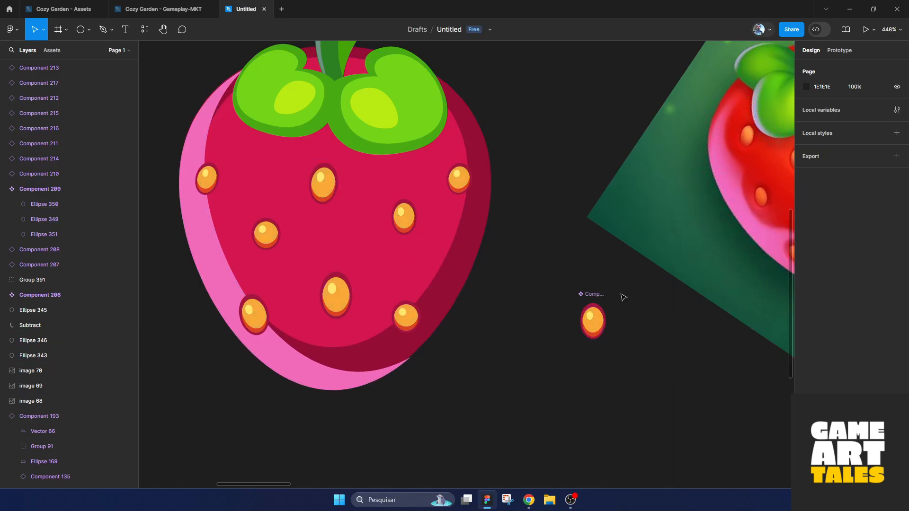
Step: Duplicate the complete strawberry and place the copy directly below the original
scroll(513, 299, "down", 3)
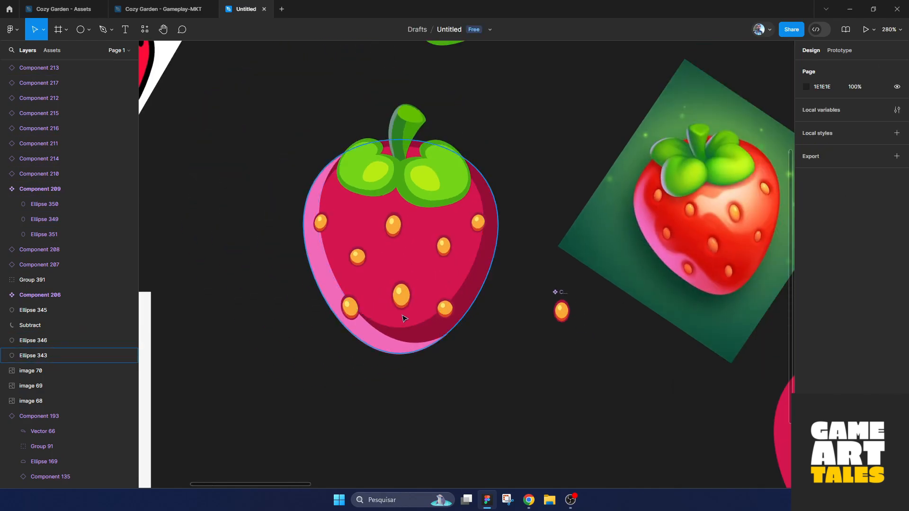
scroll(501, 308, "up", 1)
scroll(484, 325, "down", 3)
left_click_drag(359, 350, 487, 187)
left_click_drag(454, 288, 452, 464)
scroll(443, 408, "down", 3)
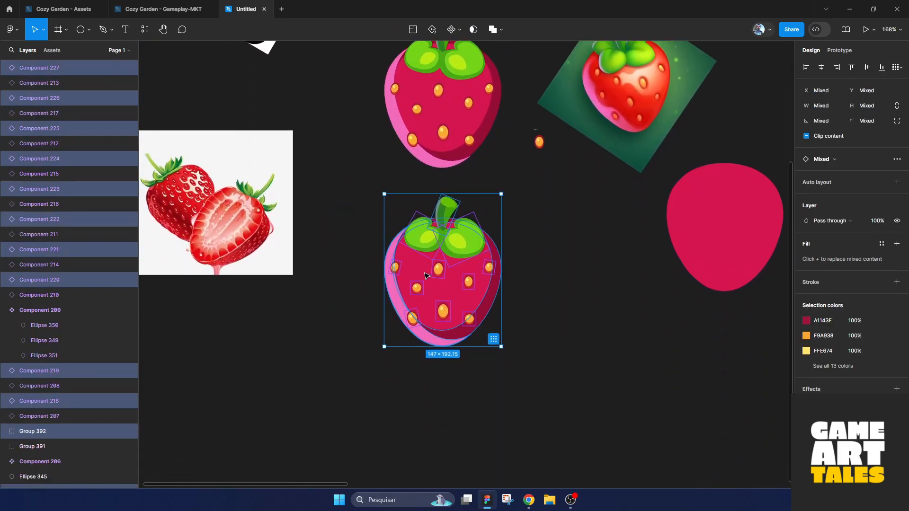
scroll(422, 293, "up", 1)
left_click_drag(446, 271, 450, 295)
scroll(456, 277, "up", 2)
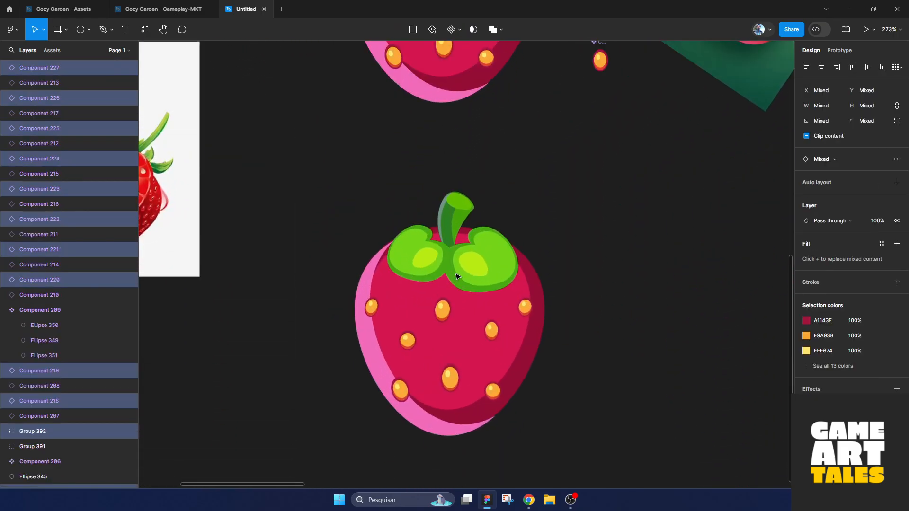
left_click(618, 277)
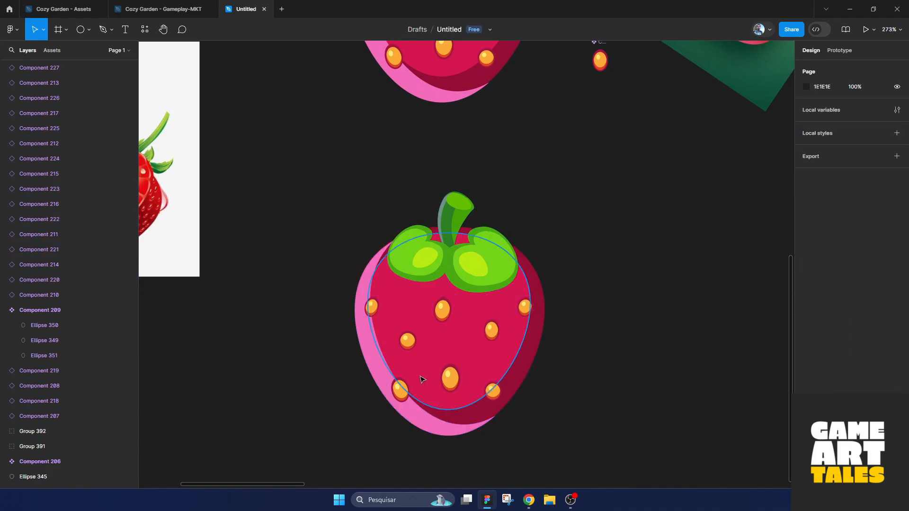
Step: Delete the five seeds on the left and centre of the lower strawberry copy
left_click(408, 391, "ctrl")
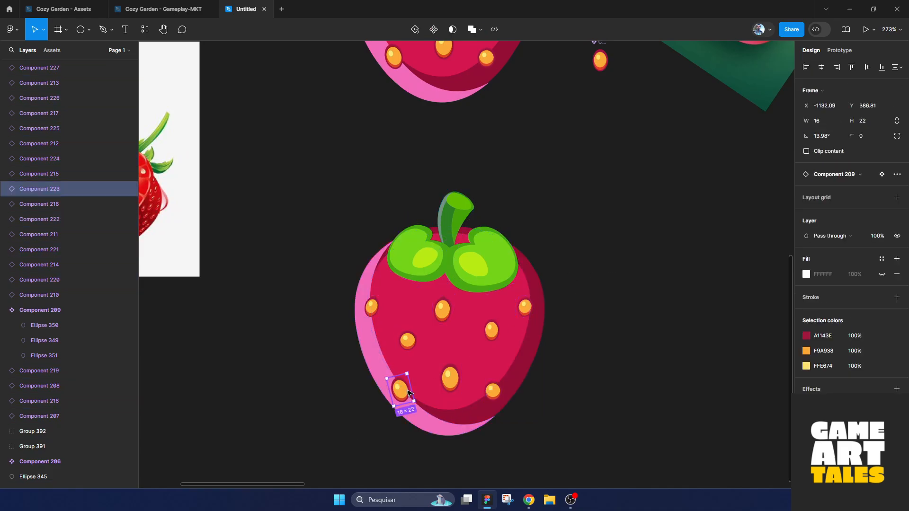
key("Delete")
left_click(450, 378)
key("Delete")
left_click(407, 340)
key("Delete")
left_click(371, 307)
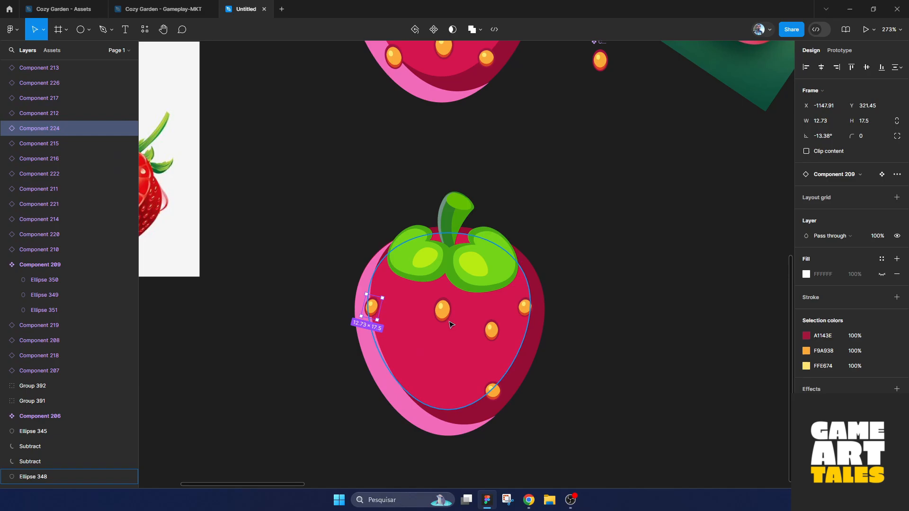
key("Delete")
left_click(442, 310)
key("Delete")
Step: Delete the crimson body ellipse and the pink rim light from the strawberry copy, keeping only the dark base shape
left_click(416, 380)
key("Delete")
left_click(422, 412)
key("Delete")
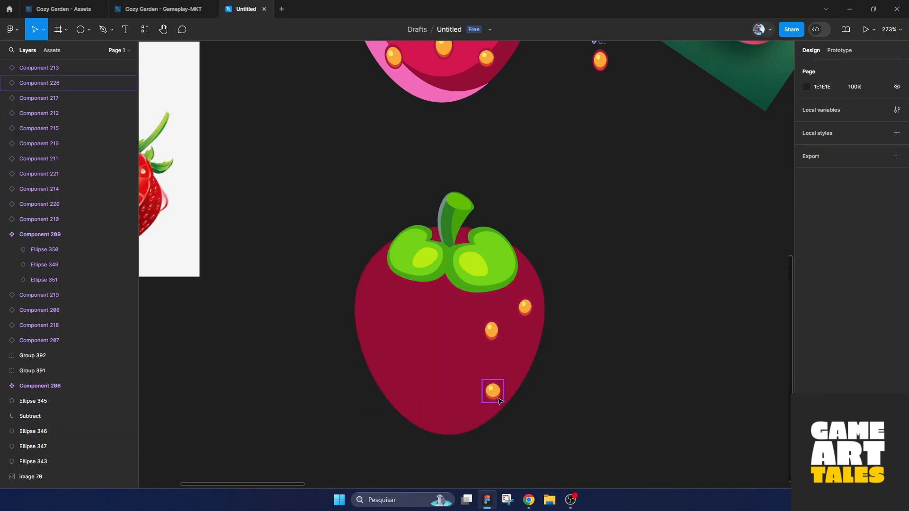
Step: Delete the three remaining seeds on the right side of the strawberry copy
left_click(493, 391)
key("Delete")
left_click(491, 330)
key("Delete")
left_click(525, 307)
key("Delete")
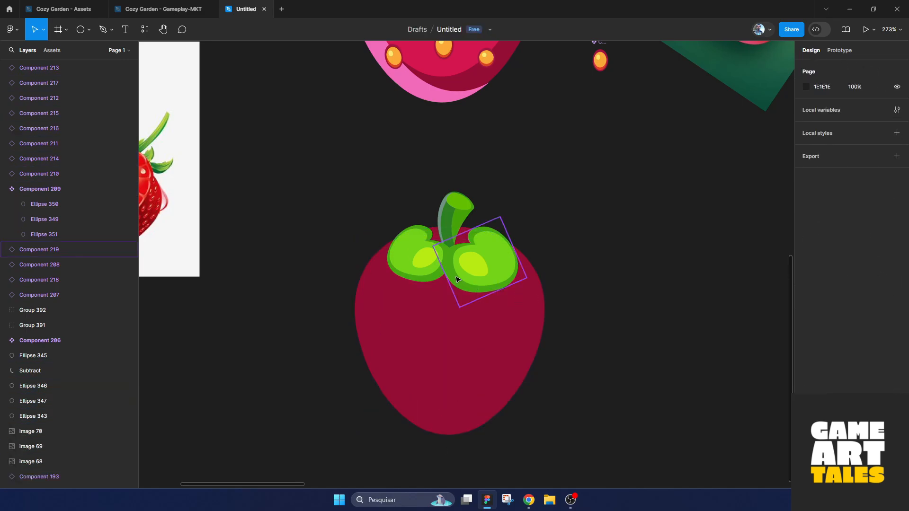
Step: Detach both leaf instances on the strawberry copy from their main component
left_click(471, 270)
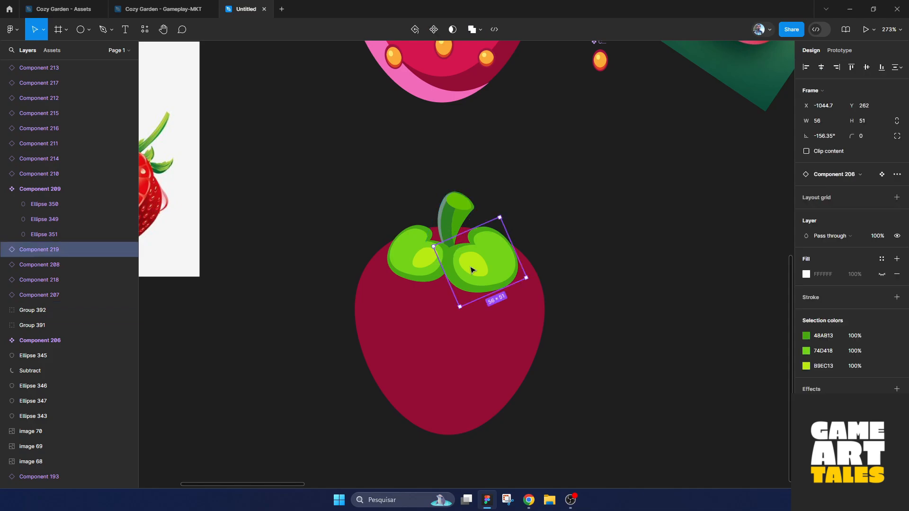
right_click(471, 270)
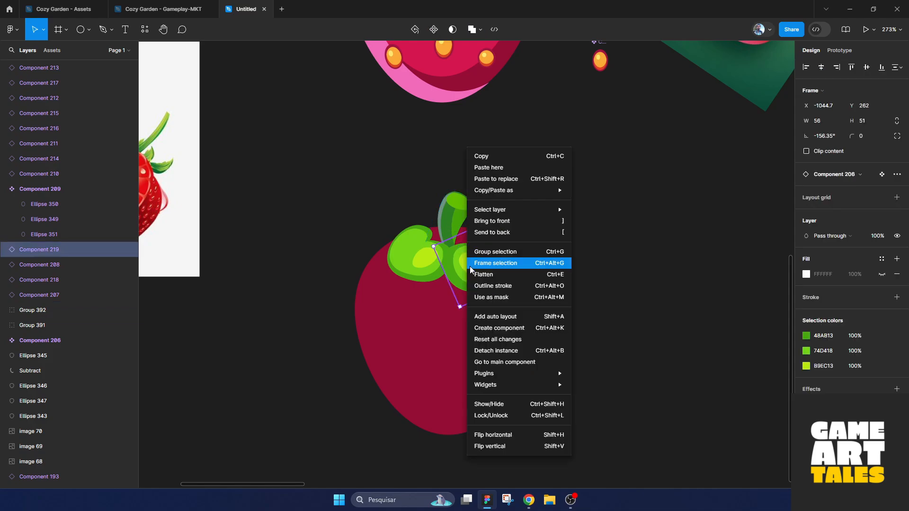
left_click(494, 352)
right_click(424, 263)
left_click(450, 360)
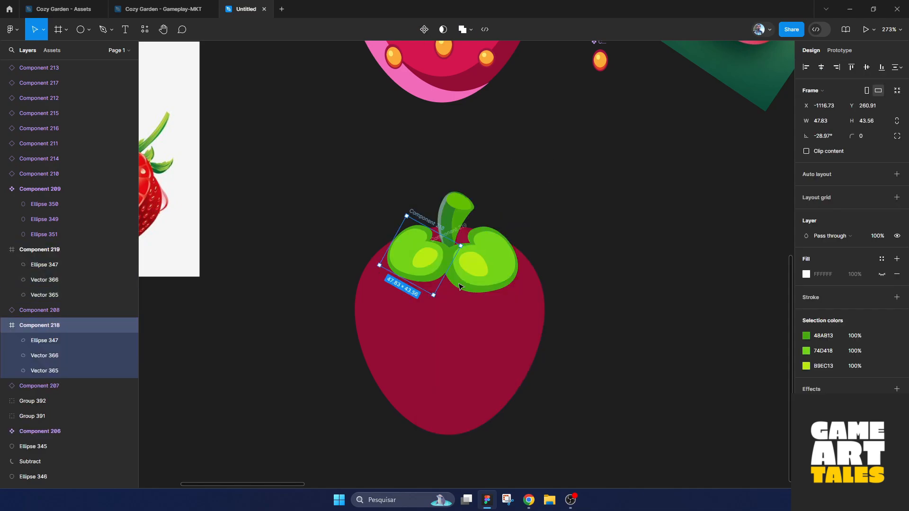
Step: Unite the copy's stem, two leaves and dark body into a single silhouette with a Union operation
left_click(455, 225)
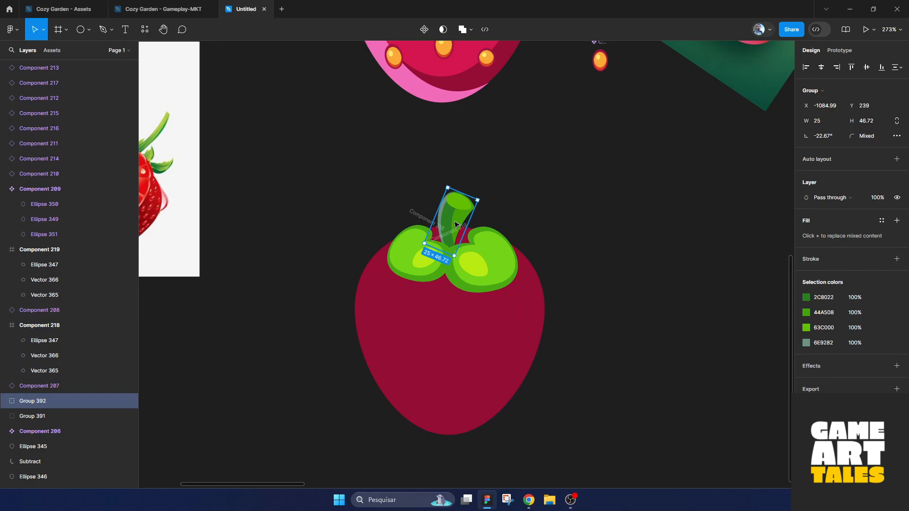
left_click_drag(354, 180, 602, 477)
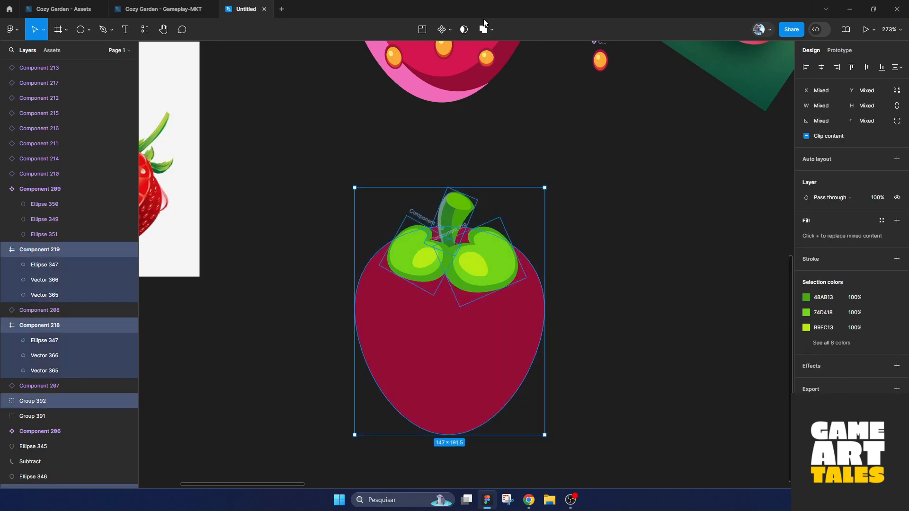
left_click(487, 29)
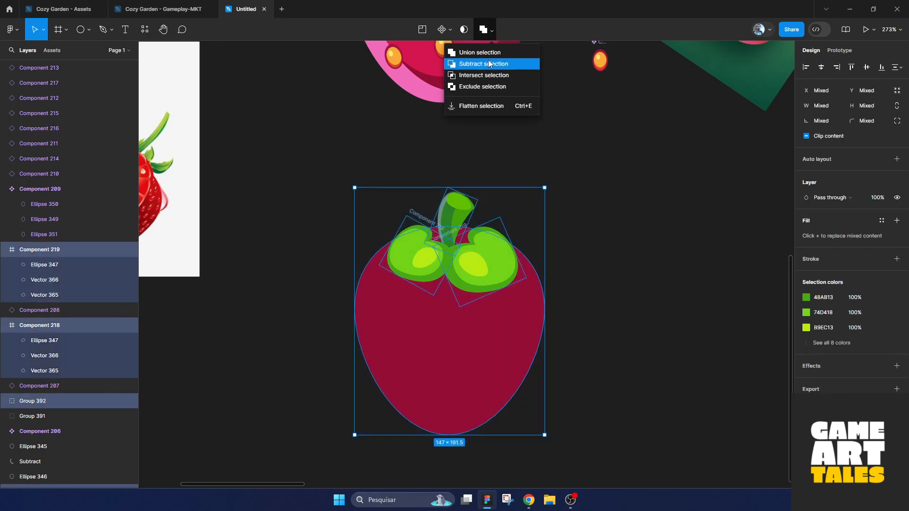
left_click(479, 53)
Step: Move the united silhouette up so that it lines up over the original strawberry
scroll(518, 264, "down", 5)
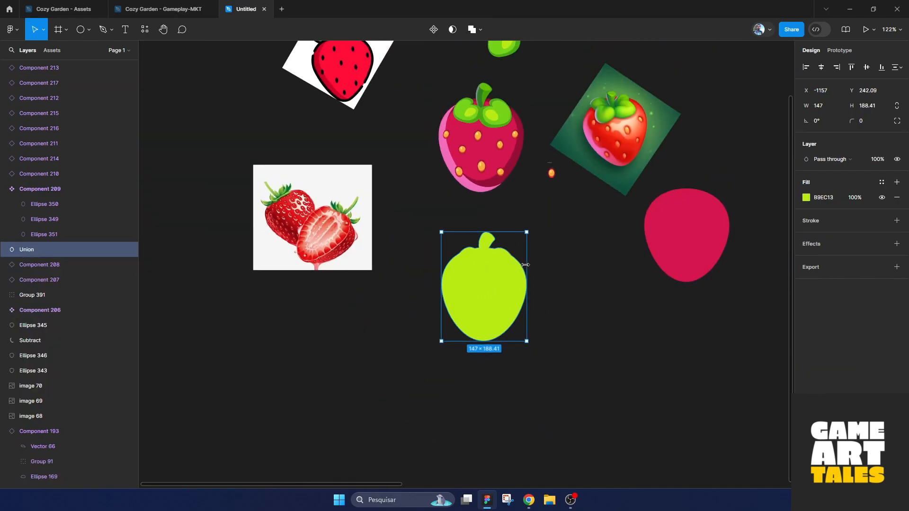
scroll(495, 269, "up", 5)
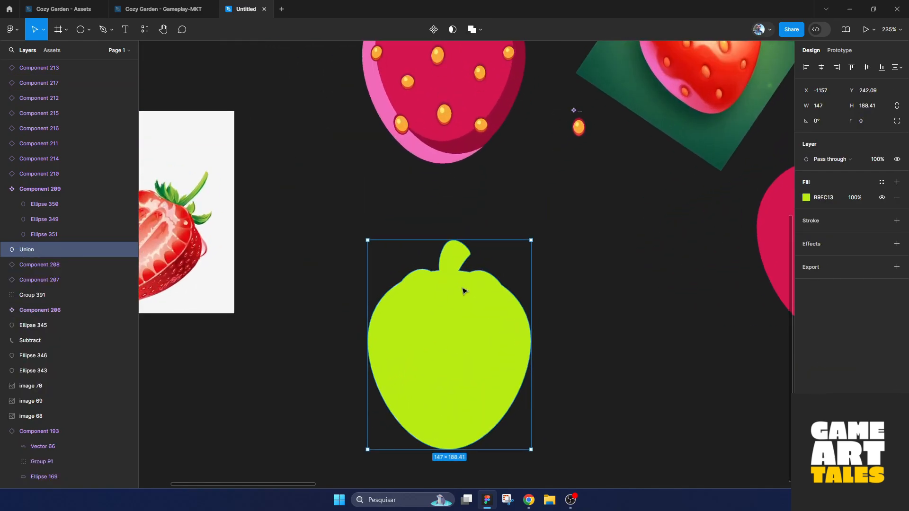
scroll(463, 293, "down", 3)
left_click_drag(463, 293, 467, 119)
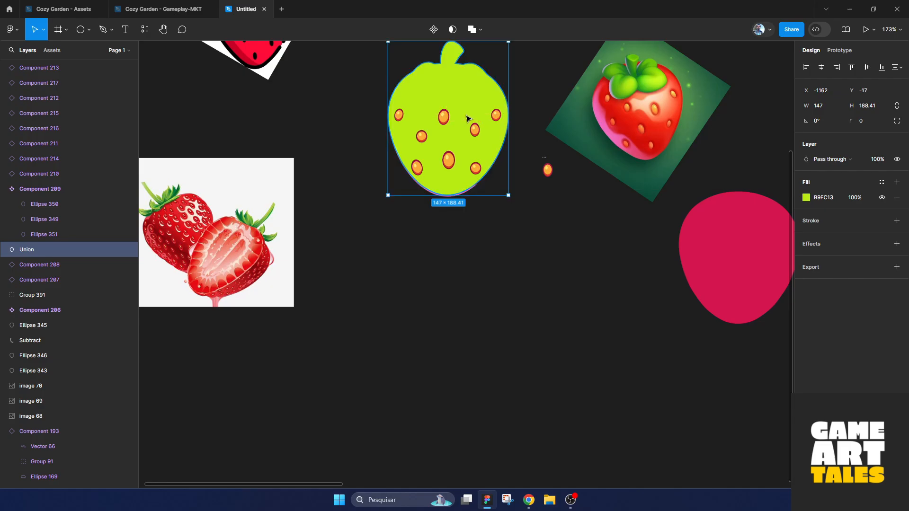
Step: Send the silhouette backward in the layer order until it lies behind all of the strawberry's shapes
key("ctrl+bracketleft")
key("ctrl+bracketleft")
key("ctrl+bracketleft")
key("ctrl+bracketleft")
key("ctrl+bracketleft")
key("ctrl+bracketleft")
key("ctrl+bracketleft")
key("ctrl+bracketleft")
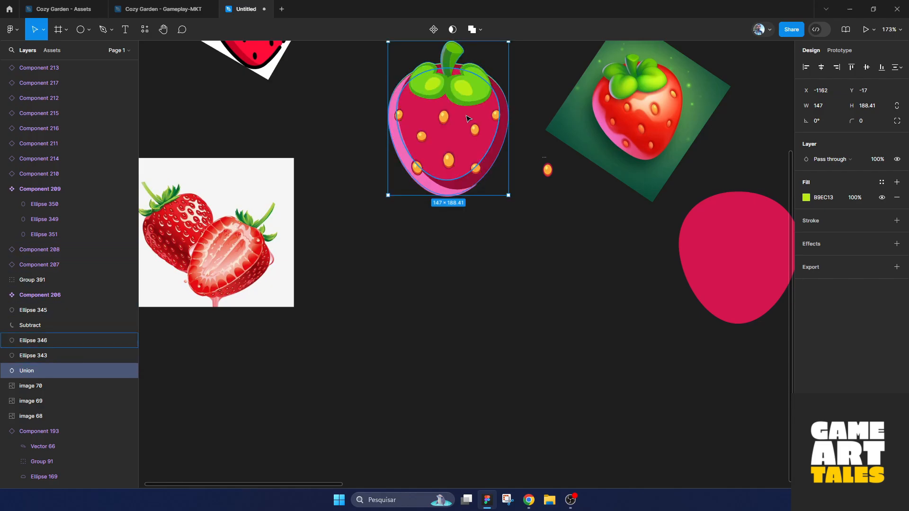
key("ctrl+bracketleft")
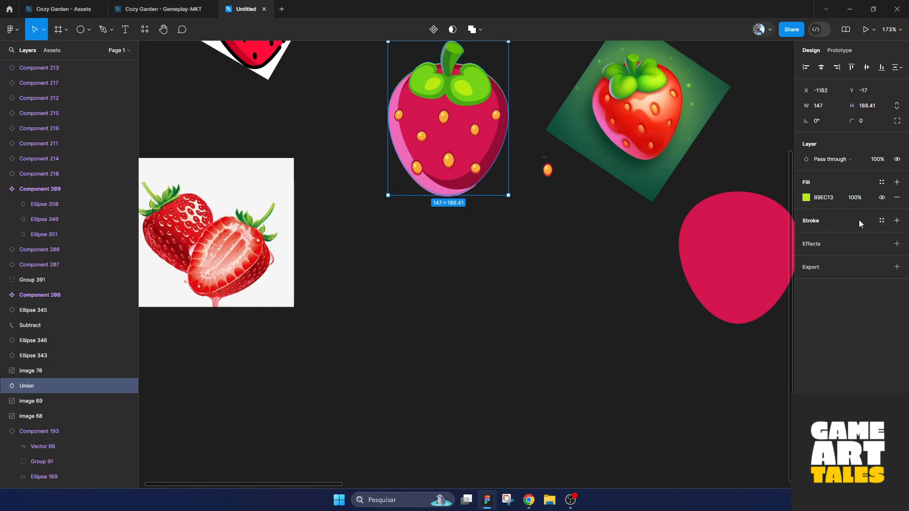
Step: Add a black stroke, 7 thick and aligned outside, around the united strawberry silhouette
left_click(897, 220)
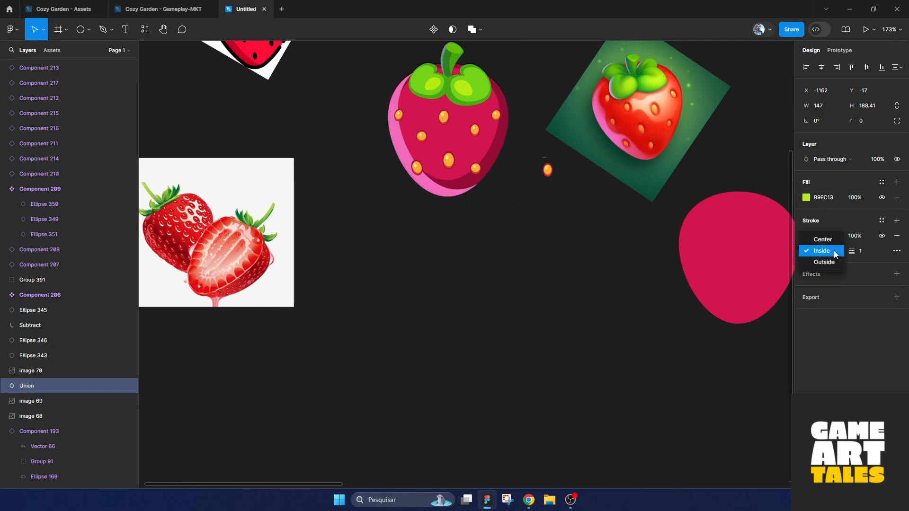
left_click(824, 262)
left_click(806, 236)
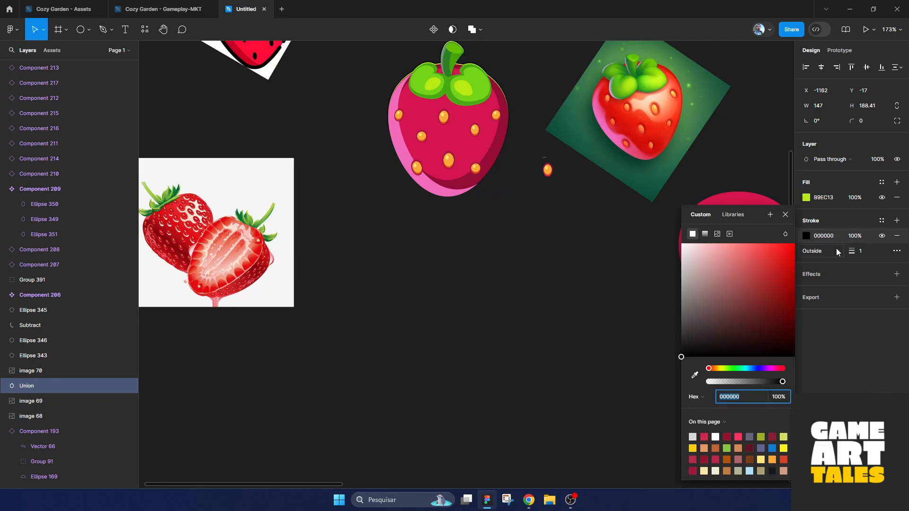
left_click_drag(852, 251, 863, 252)
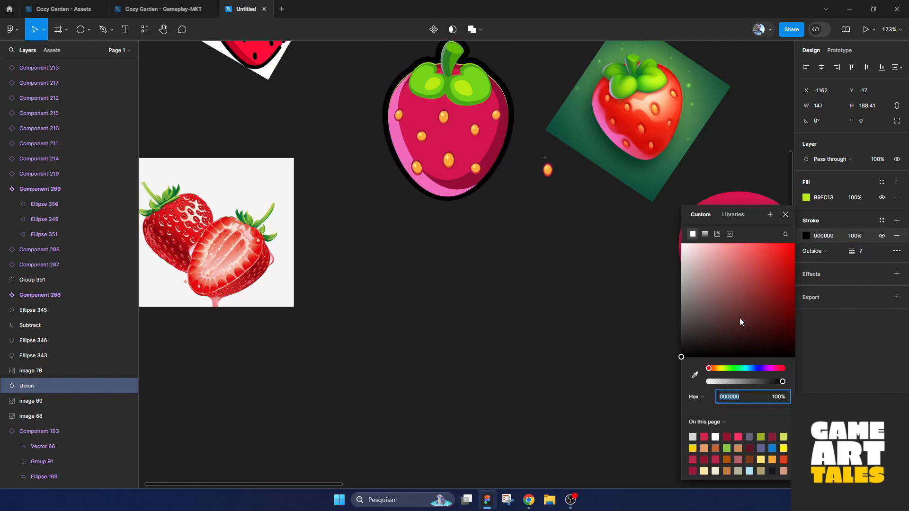
Step: Sample the leaf green as the silhouette's stroke color and lighten it to pure white, FFFFFF
left_click(695, 375)
left_click(466, 88)
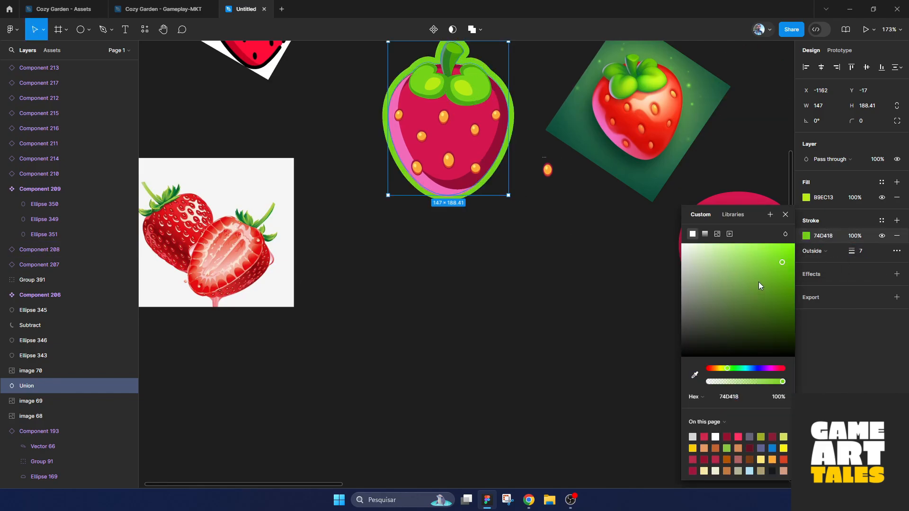
mouse_move(759, 282)
left_mouse_down()
mouse_move(743, 231)
mouse_move(708, 210)
left_mouse_up()
scroll(464, 315, "up", 2)
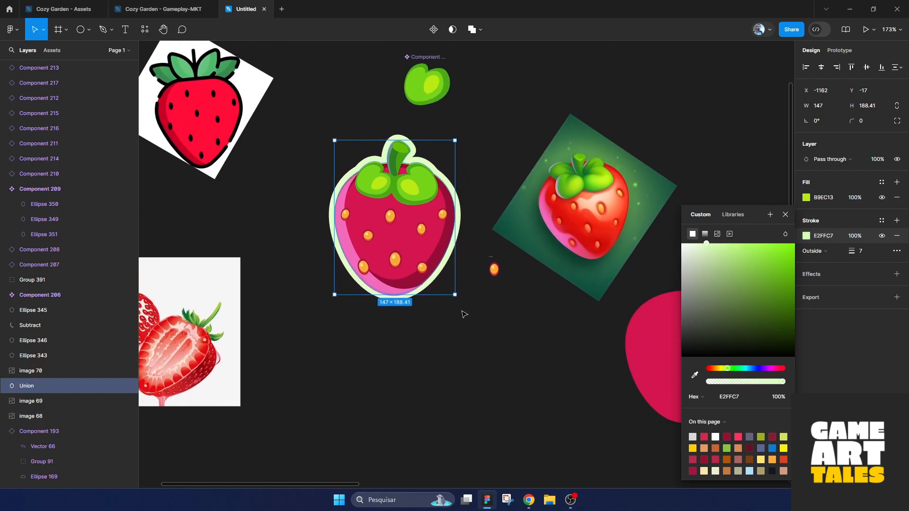
left_click_drag(744, 287, 659, 210)
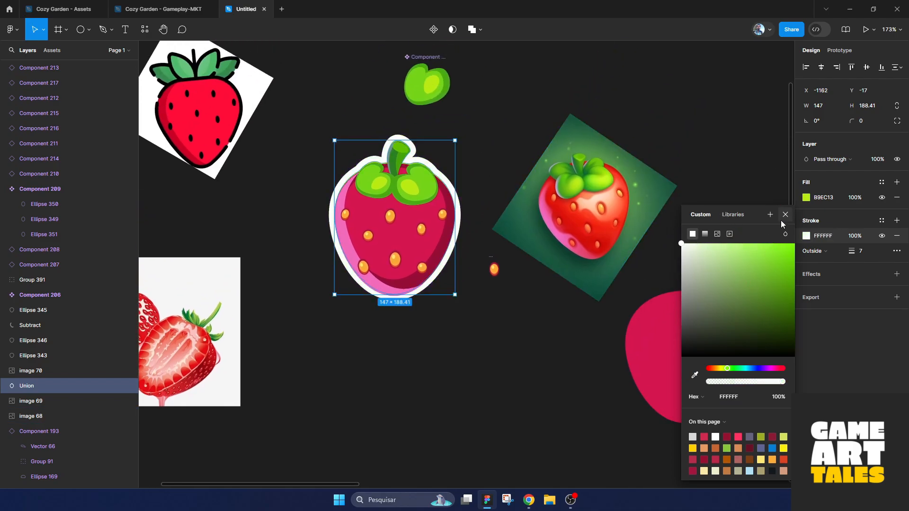
Step: Try black and an eyedropper-sampled color for the strawberry outline, and return it to white
left_click_drag(736, 294, 638, 385)
left_click(695, 375)
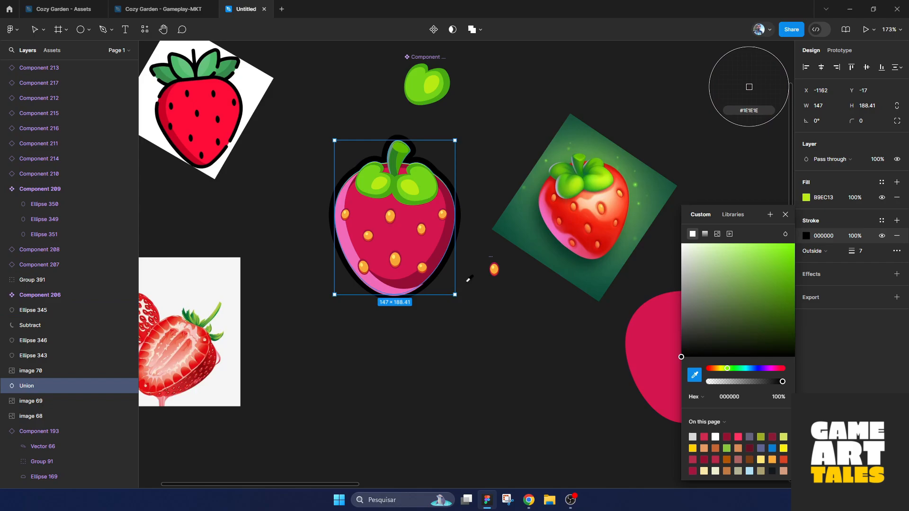
left_click(749, 86)
mouse_move(758, 309)
left_mouse_down()
mouse_move(786, 311)
mouse_move(786, 326)
mouse_move(661, 201)
left_mouse_up()
Step: Set the thickness of the silhouette's white stroke to 3
left_click(851, 262)
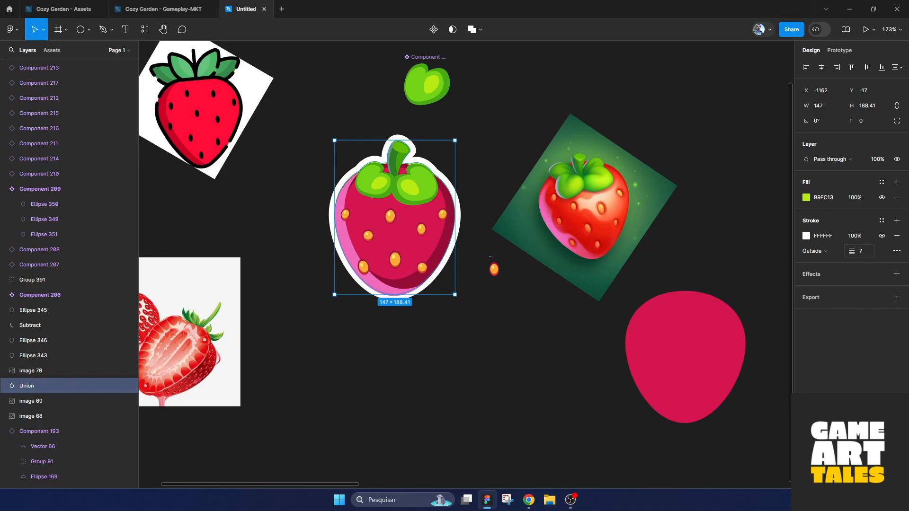
type("3")
key("Return")
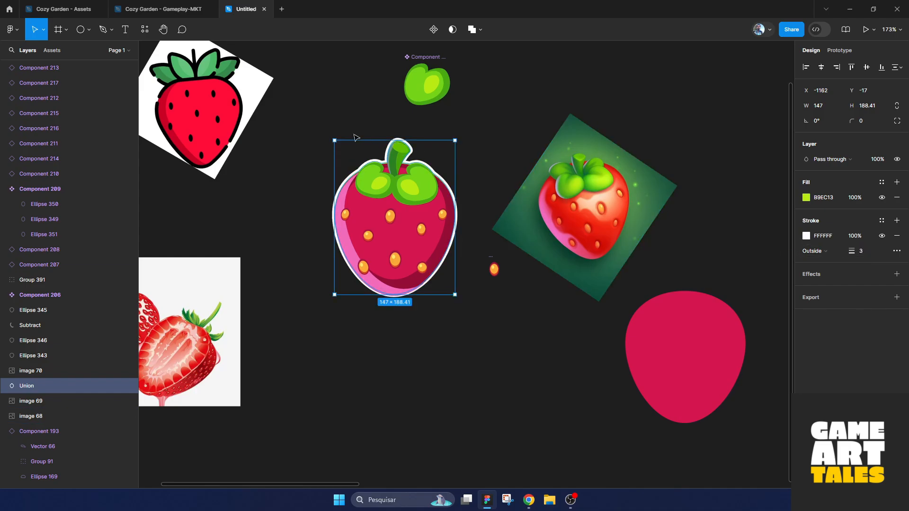
Step: Group all the strawberry's parts with the outline slightly below their former spot, and scale the group to about 142 × 186
left_click_drag(303, 121, 473, 323)
left_click_drag(408, 229, 391, 312)
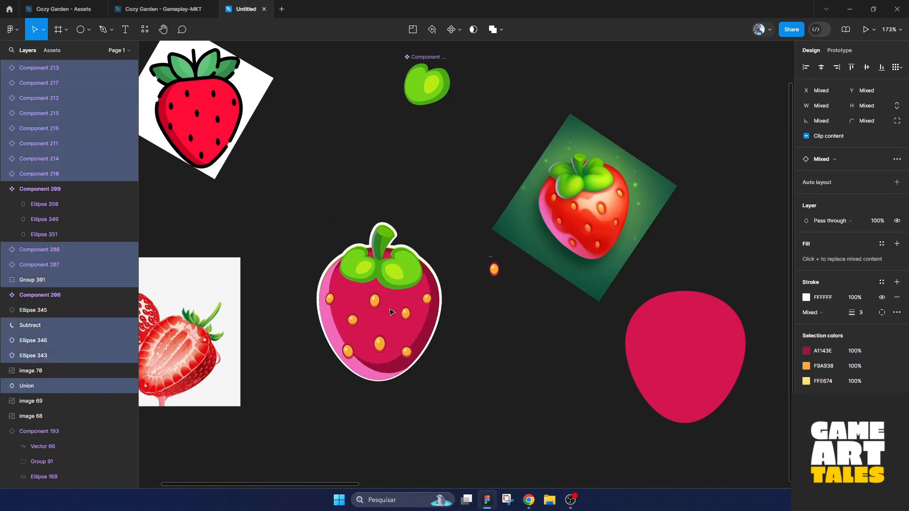
key("ctrl+g")
mouse_move(448, 210)
left_mouse_down()
mouse_move(481, 173)
mouse_move(444, 213)
left_mouse_up()
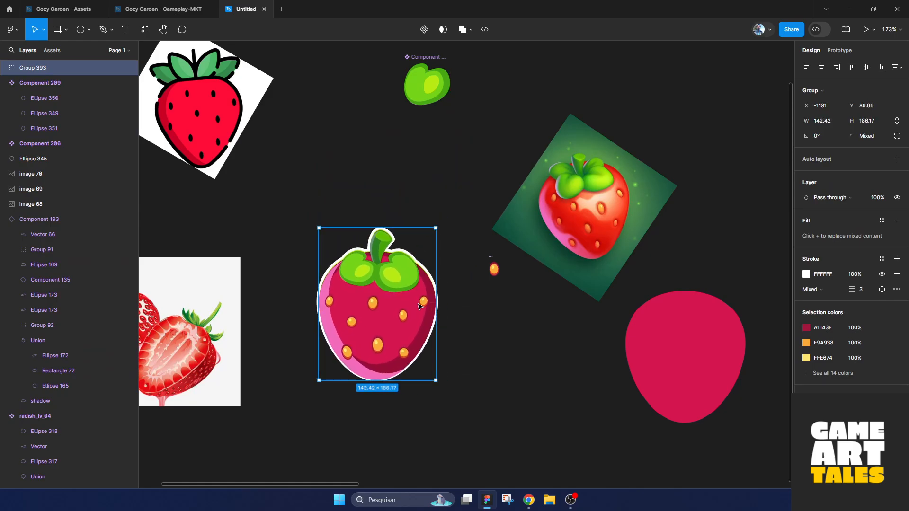
left_click(481, 366)
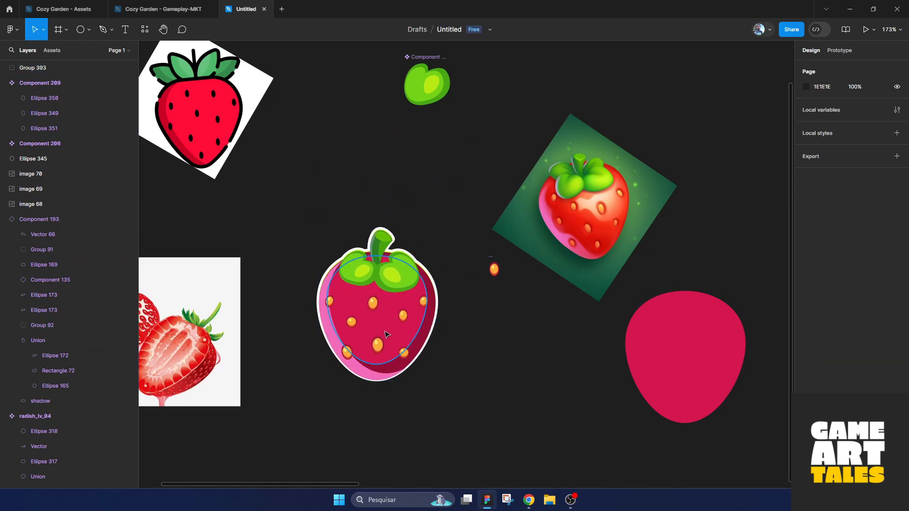
Step: Reposition the three strawberry reference images closer around the finished strawberry
scroll(381, 331, "down", 3)
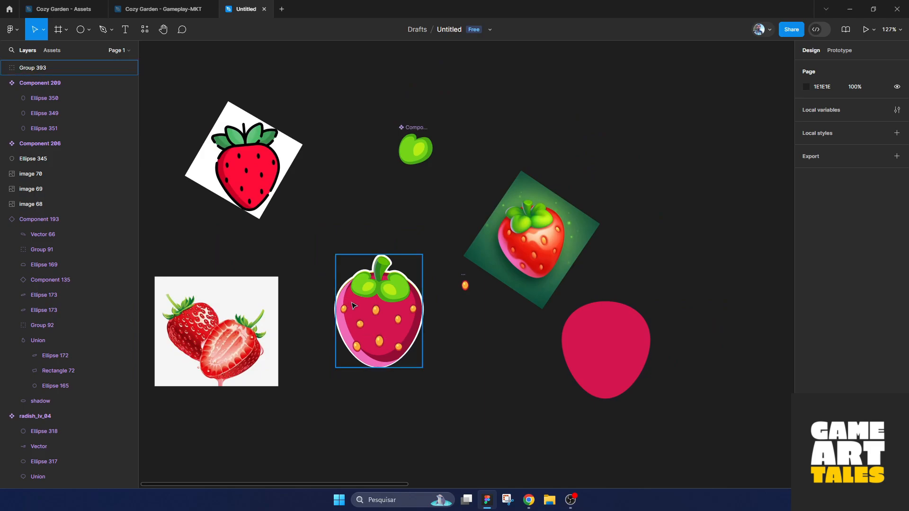
scroll(310, 310, "up", 2)
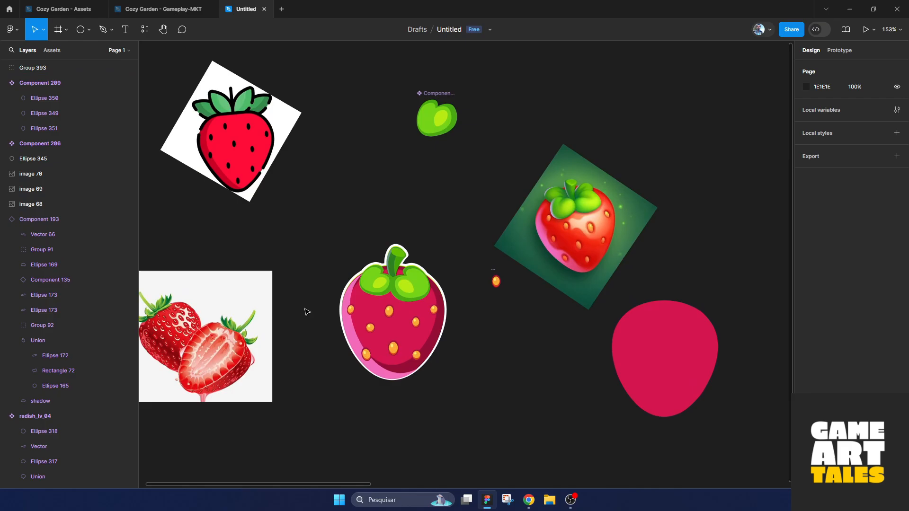
left_click_drag(318, 292, 373, 313)
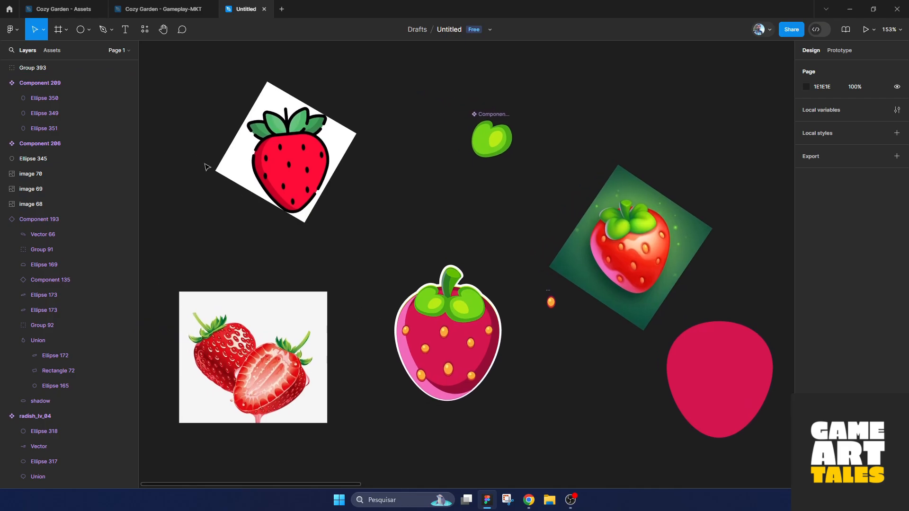
left_click_drag(277, 168, 292, 201)
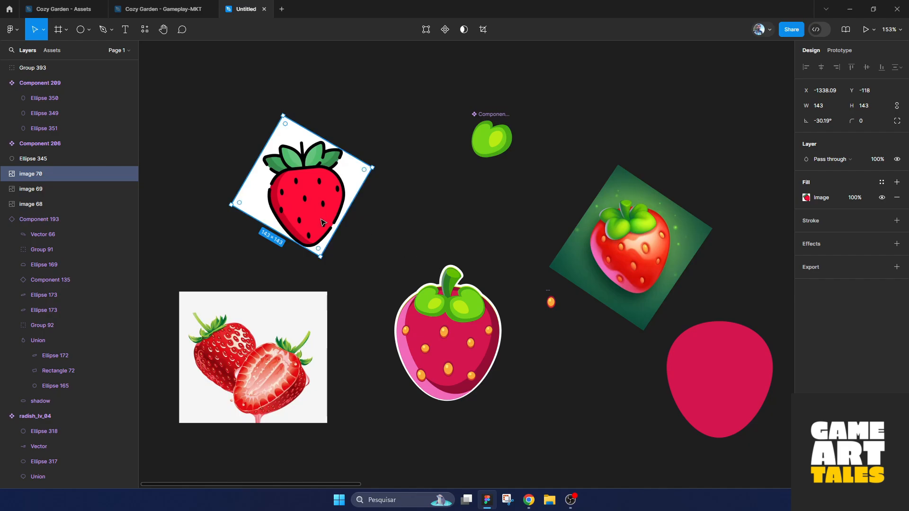
left_click_drag(321, 223, 369, 233)
left_click(604, 235)
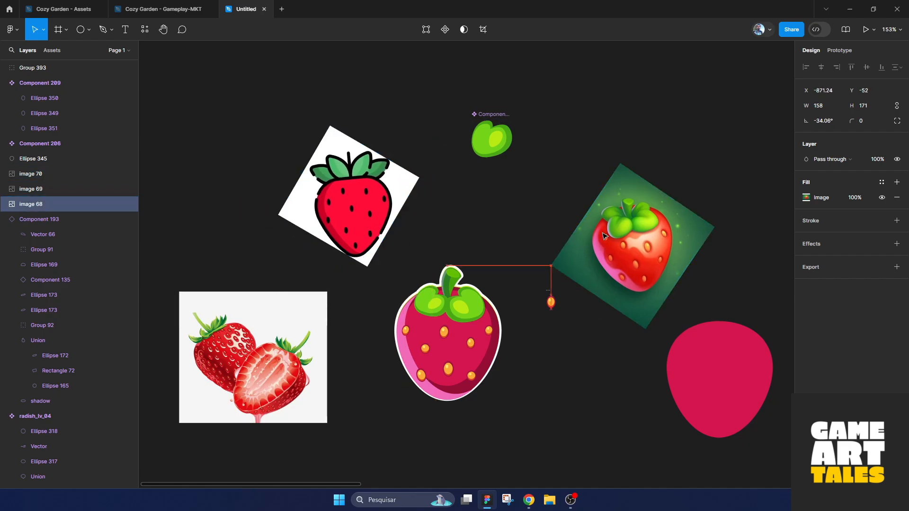
left_click_drag(604, 235, 593, 200)
left_click_drag(269, 392, 271, 393)
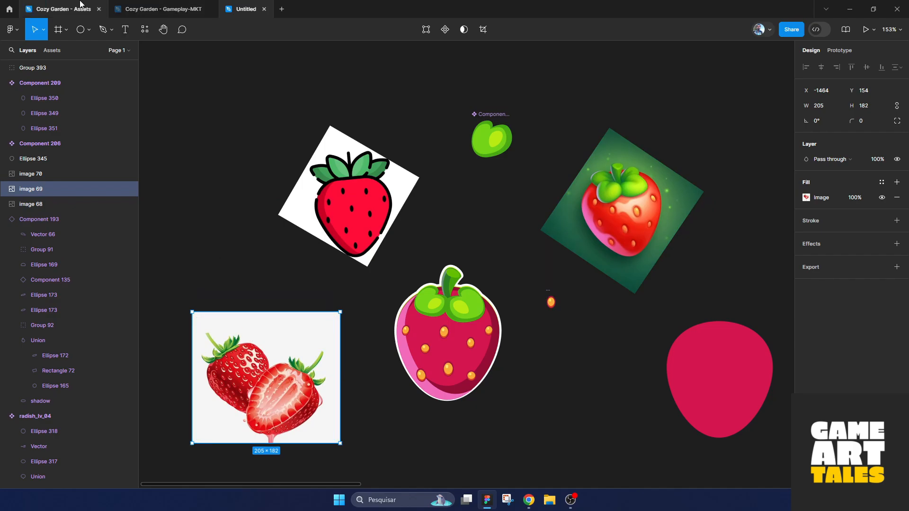
Step: Switch to the Cozy Garden - Assets file and look over the farm, market stall and item icon references on the bg_buildings page
left_click(66, 9)
scroll(432, 271, "down", 2)
left_click_drag(453, 266, 572, 387)
scroll(413, 305, "down", 2)
left_click_drag(413, 306, 531, 388)
scroll(532, 388, "down", 1)
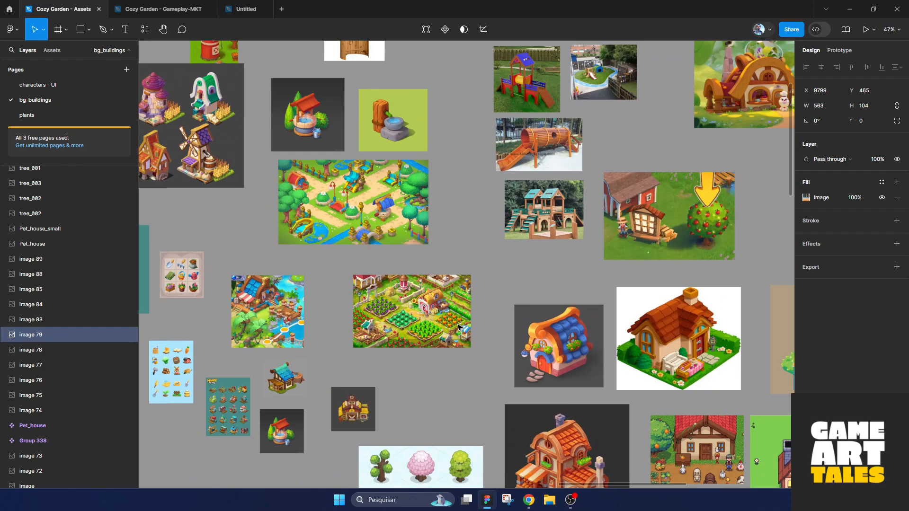
left_click_drag(461, 328, 611, 348)
left_click_drag(472, 164, 504, 176)
scroll(370, 284, "up", 1)
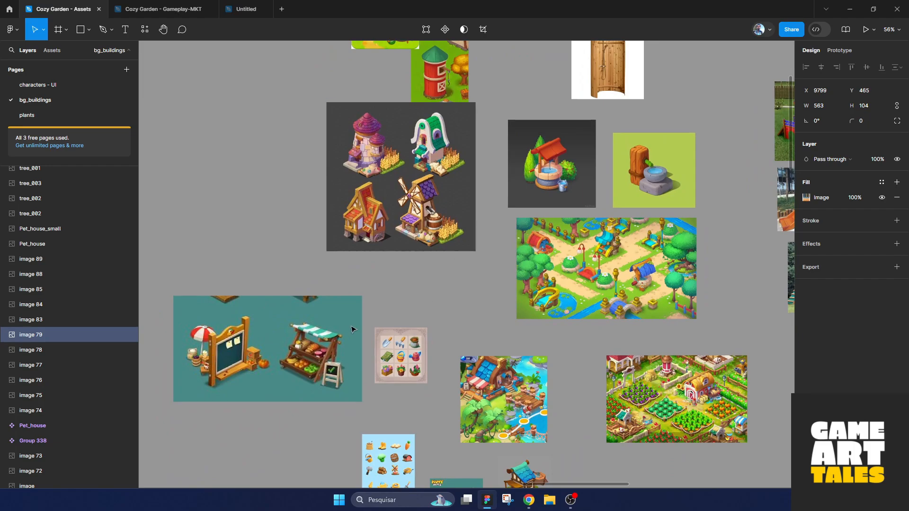
scroll(348, 326, "up", 1)
left_click_drag(341, 325, 408, 221)
scroll(521, 401, "up", 3)
left_click_drag(521, 400, 355, 322)
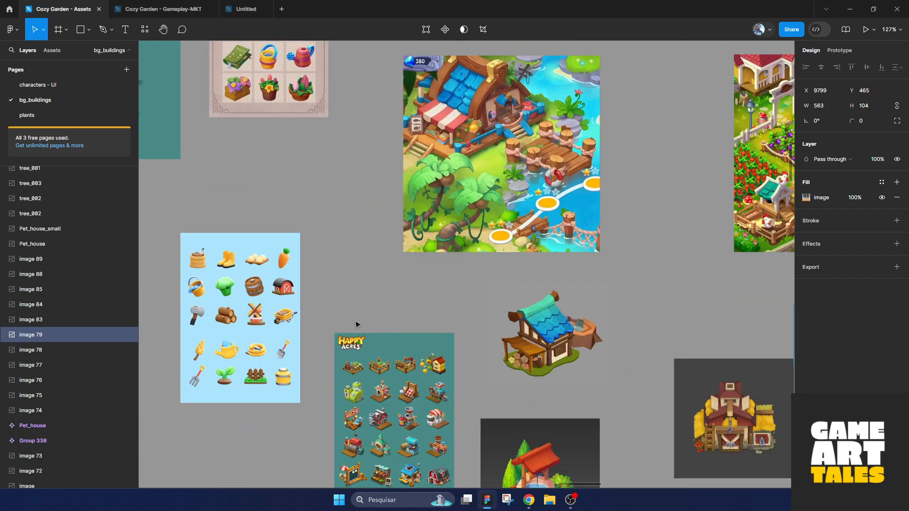
Step: Examine the well, barn, tree and bakery house reference images on the buildings page
scroll(544, 331, "down", 4)
scroll(545, 331, "right", 3)
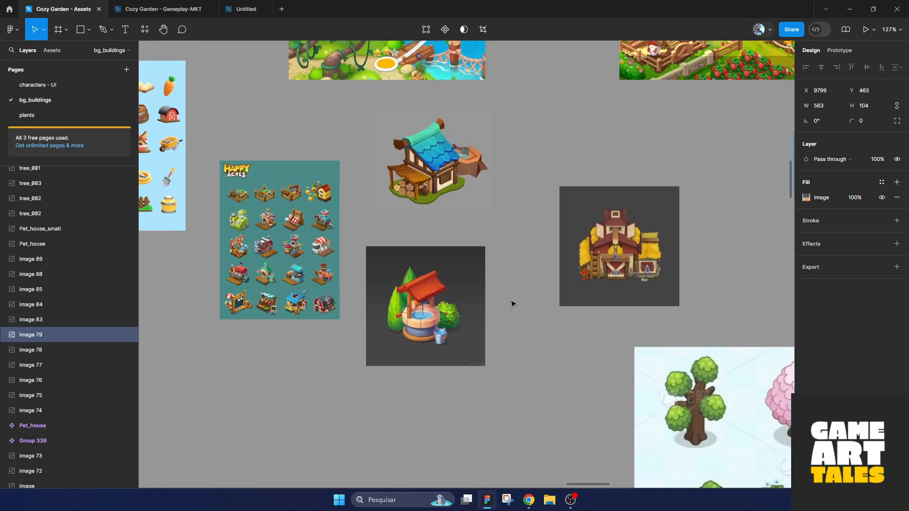
scroll(511, 303, "down", 1)
scroll(599, 307, "down", 3)
scroll(599, 306, "right", 10)
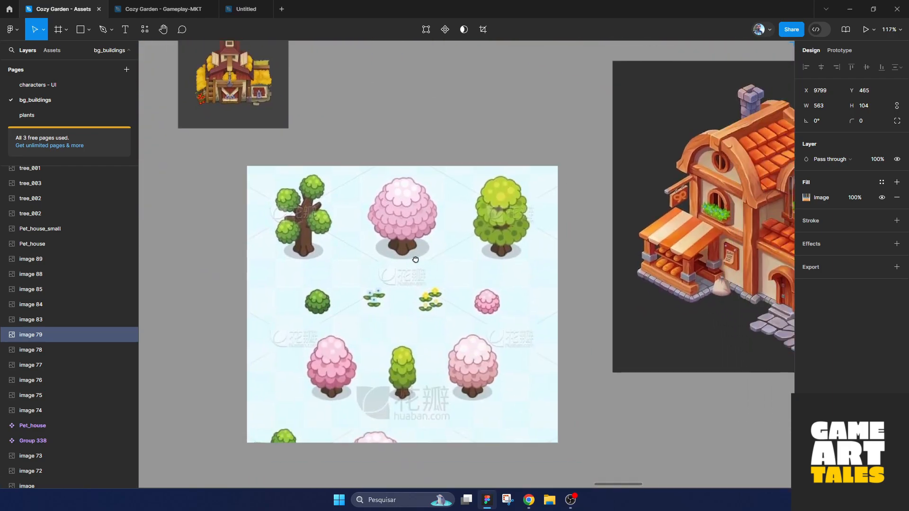
scroll(593, 210, "down", 3)
scroll(593, 210, "up", 4)
scroll(593, 210, "right", 8)
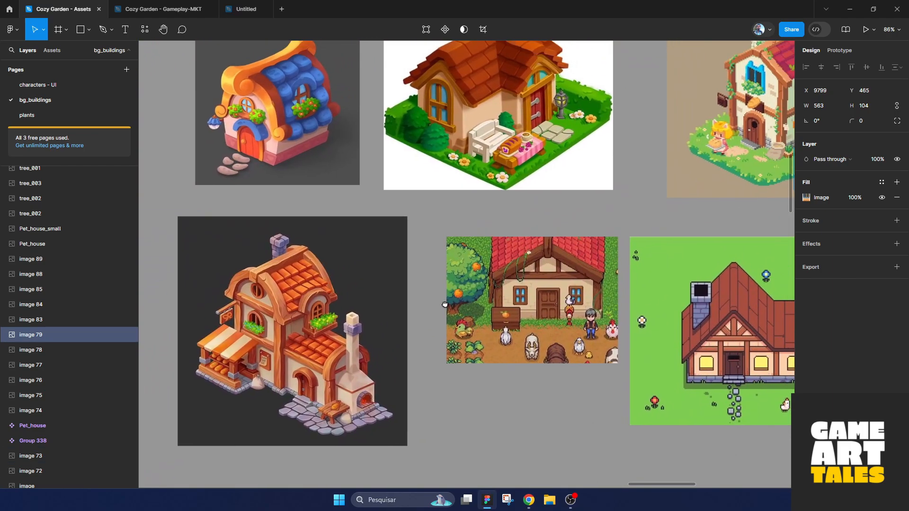
scroll(608, 264, "up", 1)
scroll(608, 265, "right", 1)
scroll(607, 265, "down", 5)
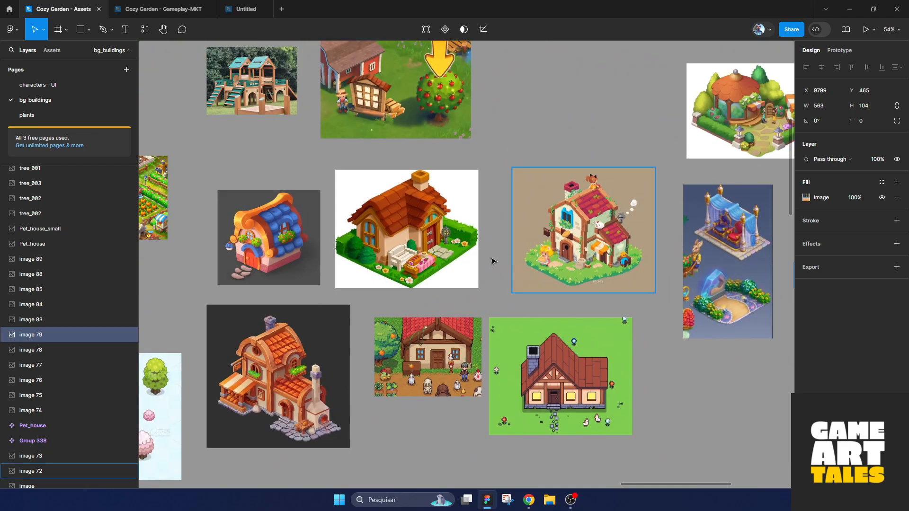
Step: Compare the styles of the blue-roofed, brown-roofed and red-roofed cottage references
scroll(491, 260, "up", 3)
scroll(395, 254, "left", 5)
scroll(395, 255, "up", 5)
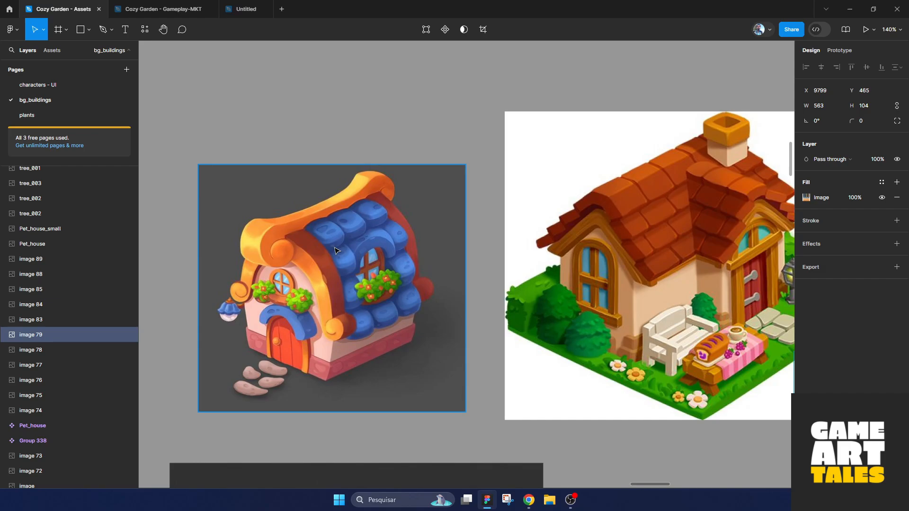
scroll(335, 250, "down", 5)
scroll(606, 283, "right", 5)
scroll(606, 283, "up", 2)
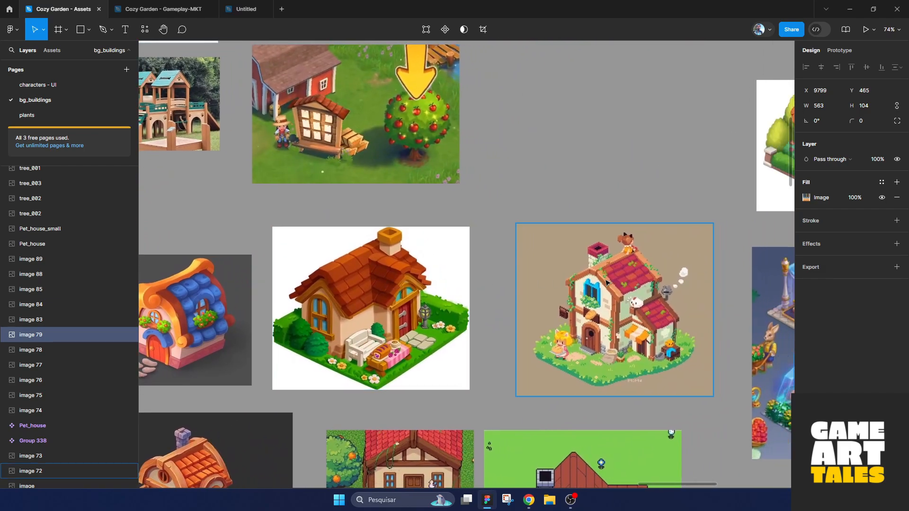
left_click_drag(606, 282, 446, 285)
left_click_drag(664, 241, 504, 297)
scroll(503, 298, "down", 3)
left_click_drag(503, 239, 554, 320)
left_click_drag(463, 268, 563, 286)
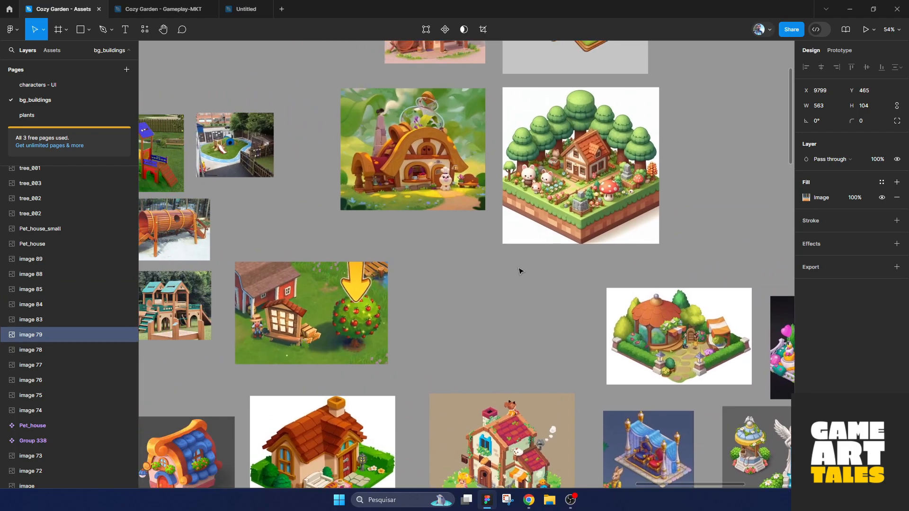
Step: Examine the mushroom-style house, forest cottage, garden and fountain references
left_click_drag(448, 213, 503, 301)
scroll(468, 277, "up", 2)
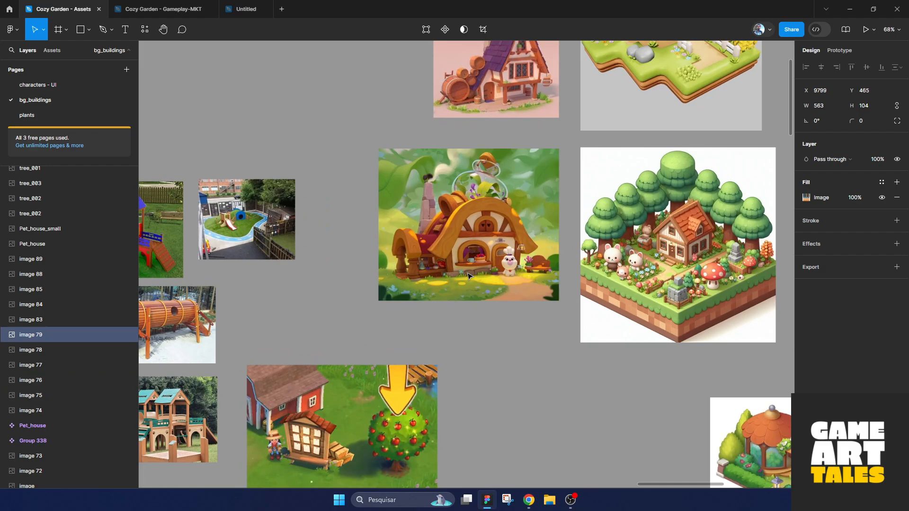
left_click_drag(539, 220, 460, 310)
scroll(468, 297, "down", 3)
left_click_drag(601, 352, 408, 207)
left_click_drag(540, 363, 455, 271)
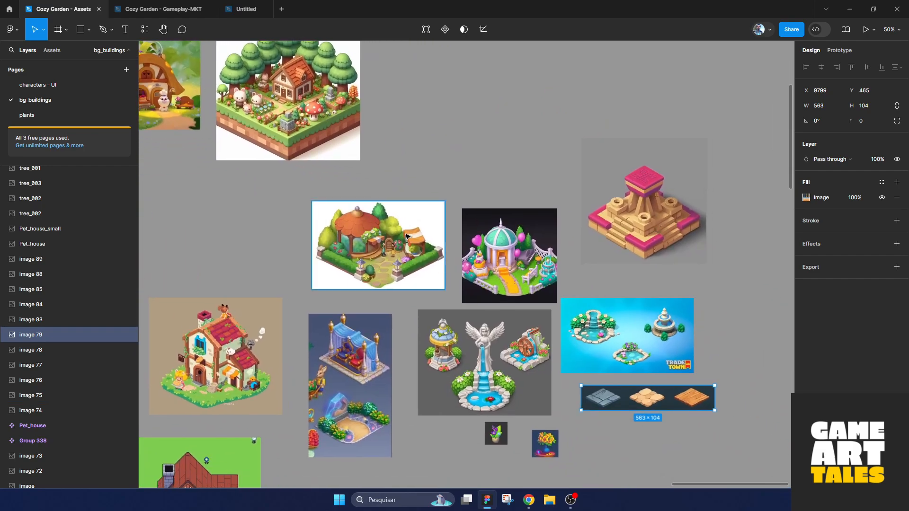
Step: Return to the Untitled file and pull the curved wooden beam off the front gable of the Pet_house, placing it beside the house
left_click(249, 10)
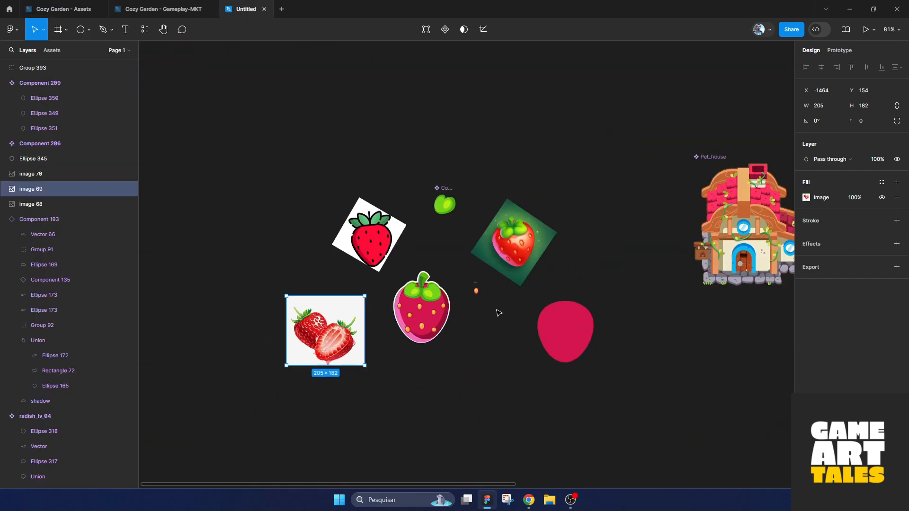
scroll(460, 326, "up", 3)
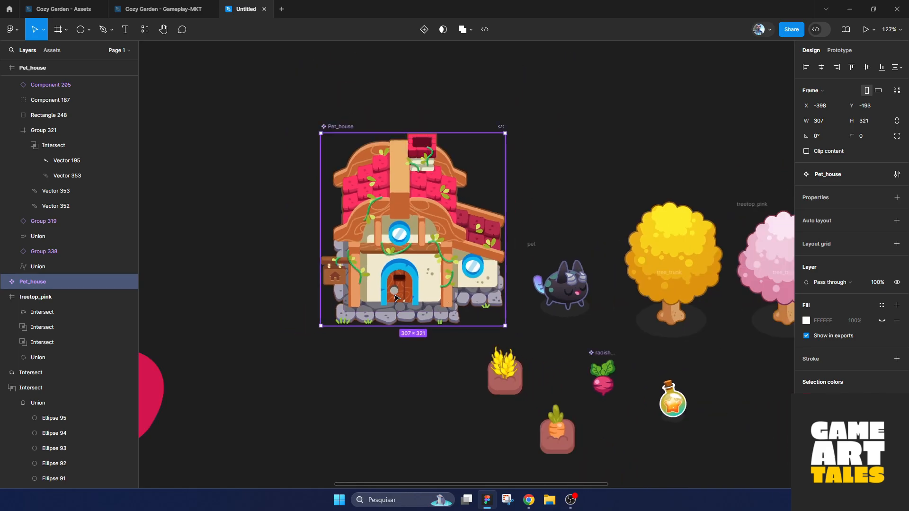
left_click(111, 30)
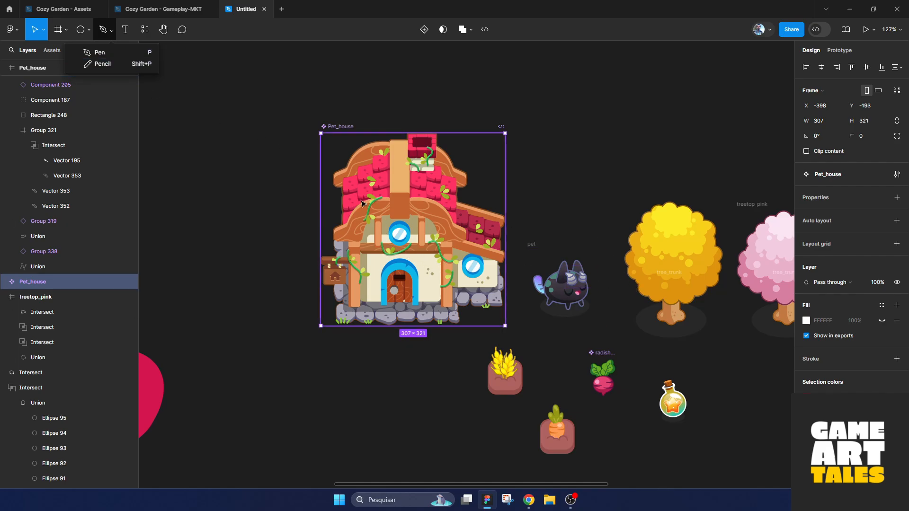
left_click(370, 219)
double_click(362, 225)
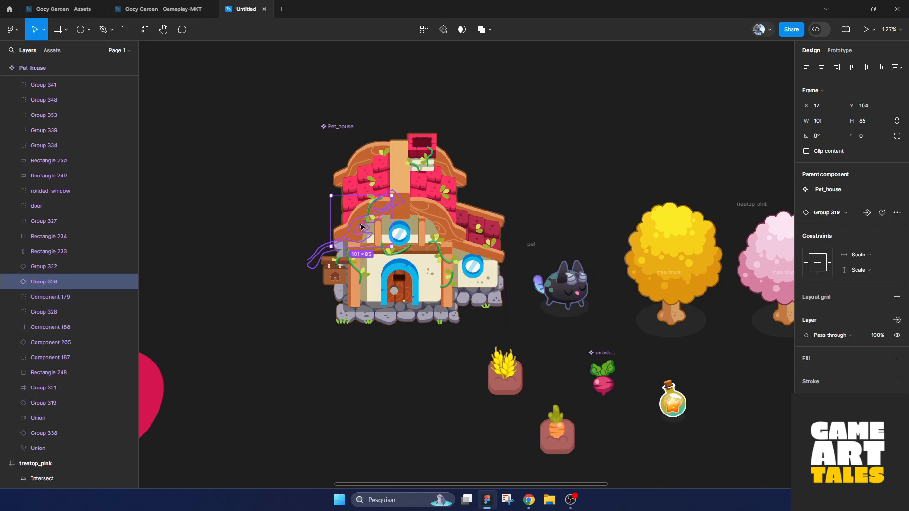
scroll(360, 226, "up", 4)
left_click_drag(359, 225, 266, 208)
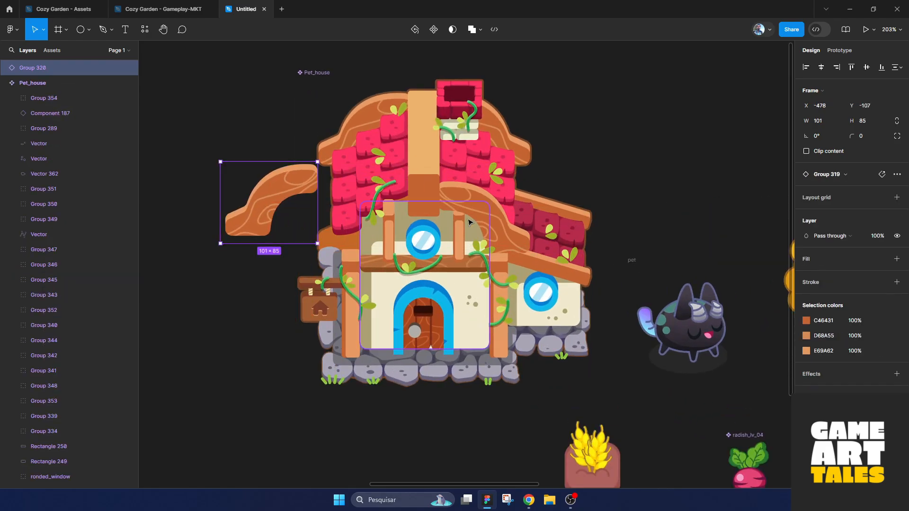
Step: Restore the pulled-off gable beam on the Pet_house, and briefly try pulling off the opposite gable beam before undoing that move
key("ctrl+z")
left_click(500, 215)
left_click_drag(500, 232, 275, 214)
key("ctrl+z")
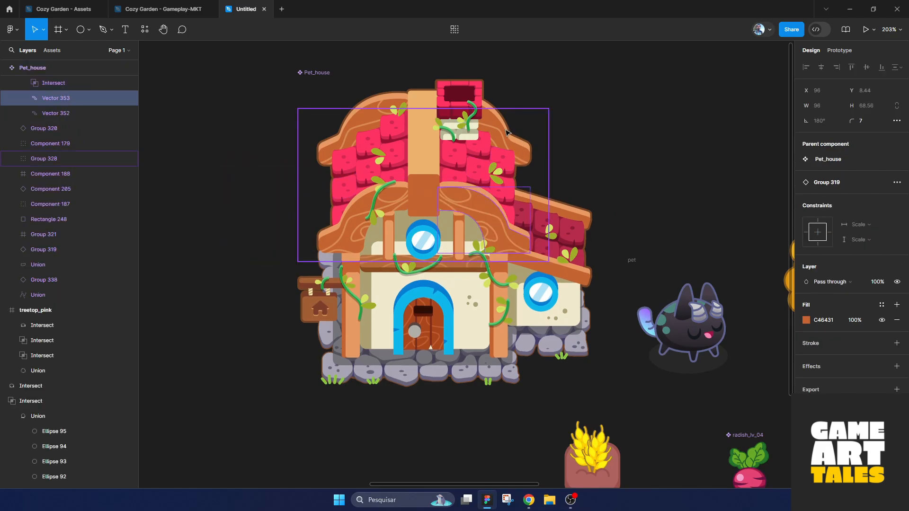
Step: Inspect the Pet_house roof section, and examine the pet character alongside the yellow and pink trees
double_click(505, 132)
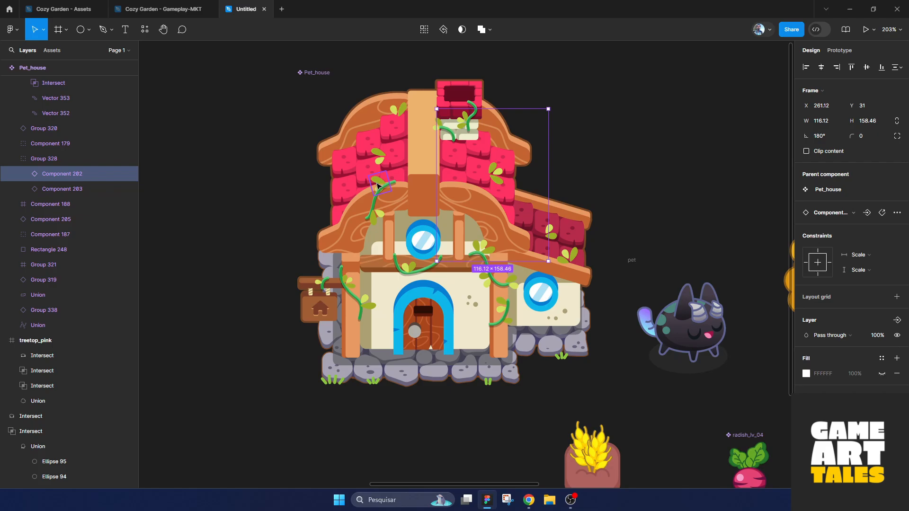
scroll(634, 228, "down", 1)
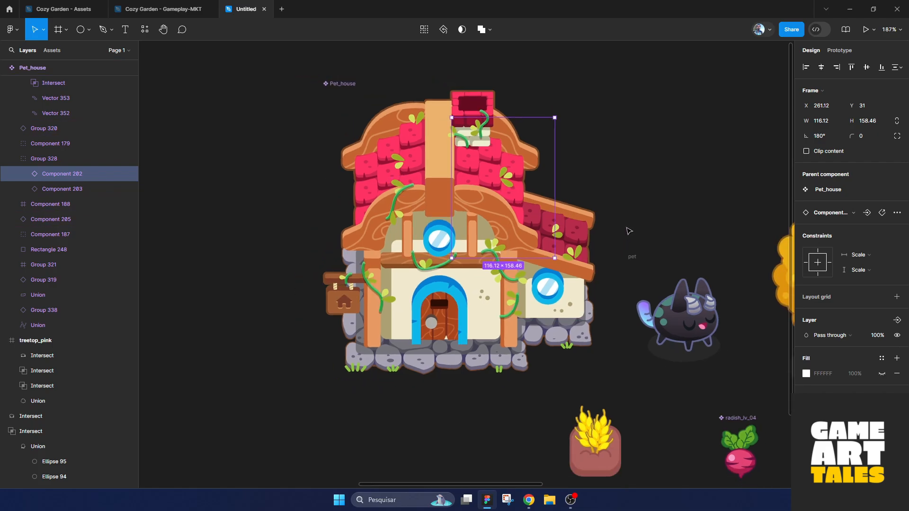
left_click_drag(633, 248, 526, 235)
left_click(547, 163)
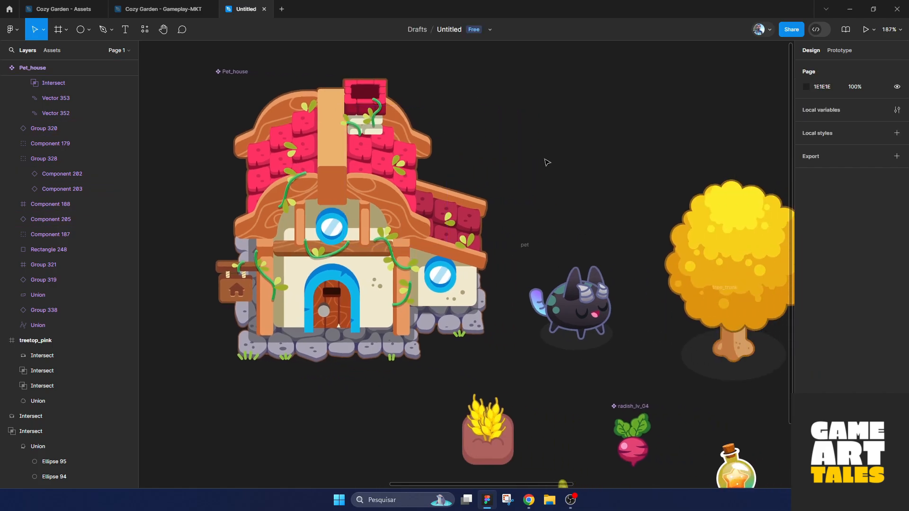
scroll(540, 180, "down", 5)
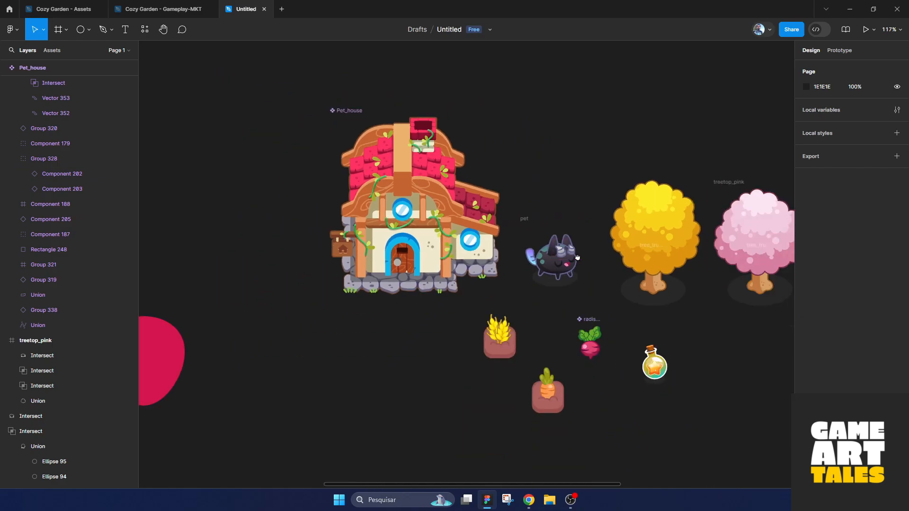
scroll(428, 250, "right", 3)
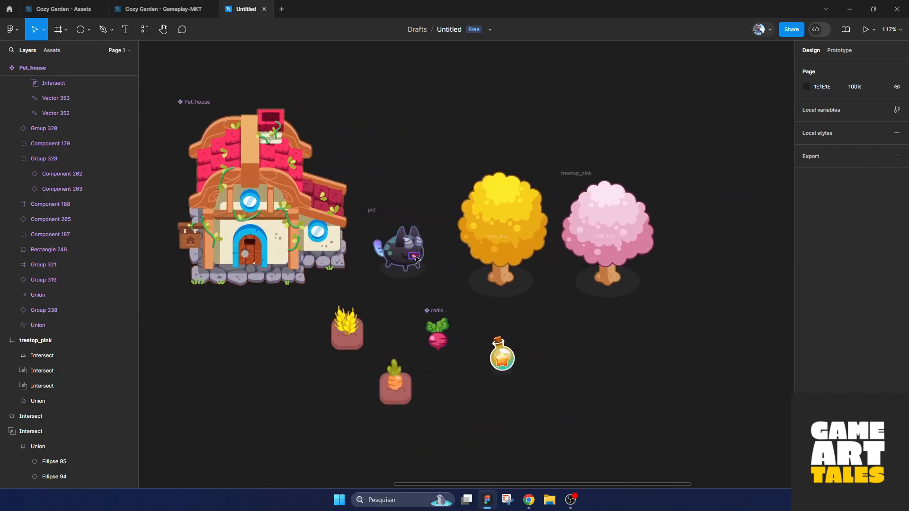
scroll(387, 281, "up", 2)
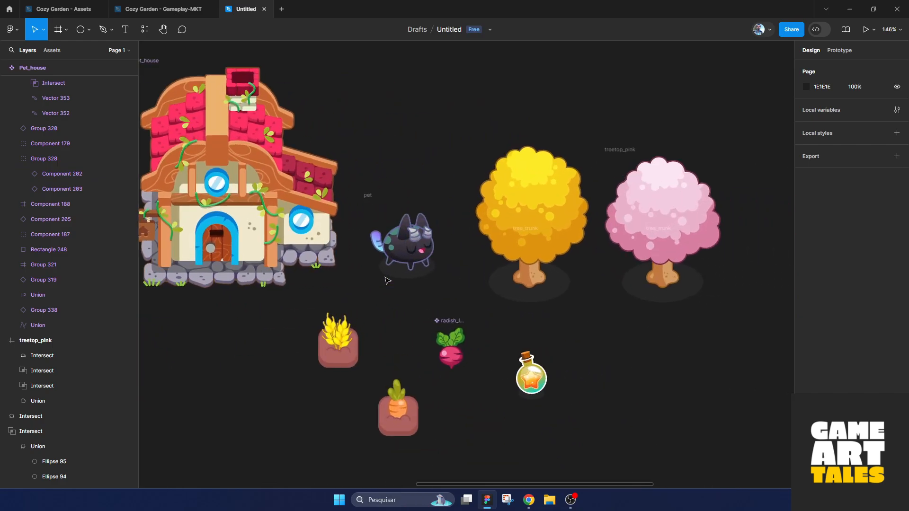
scroll(387, 281, "up", 3)
scroll(400, 274, "up", 2)
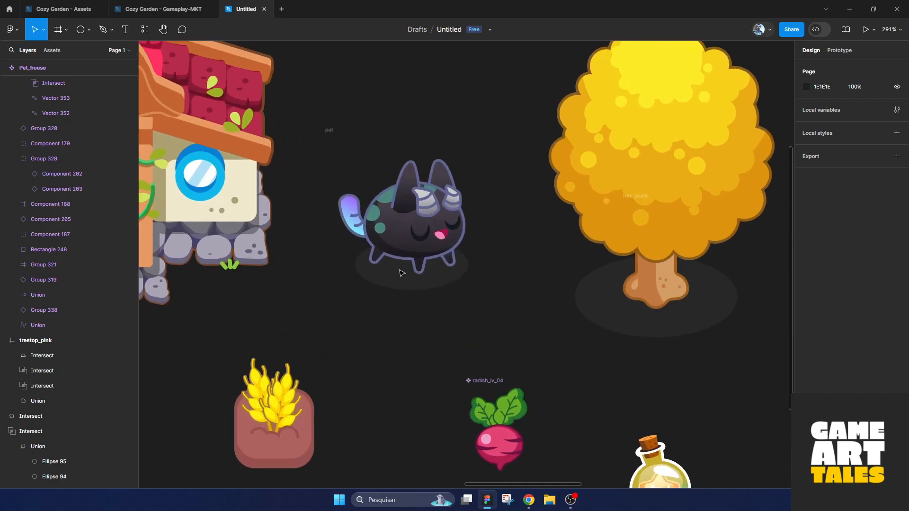
scroll(400, 273, "down", 7)
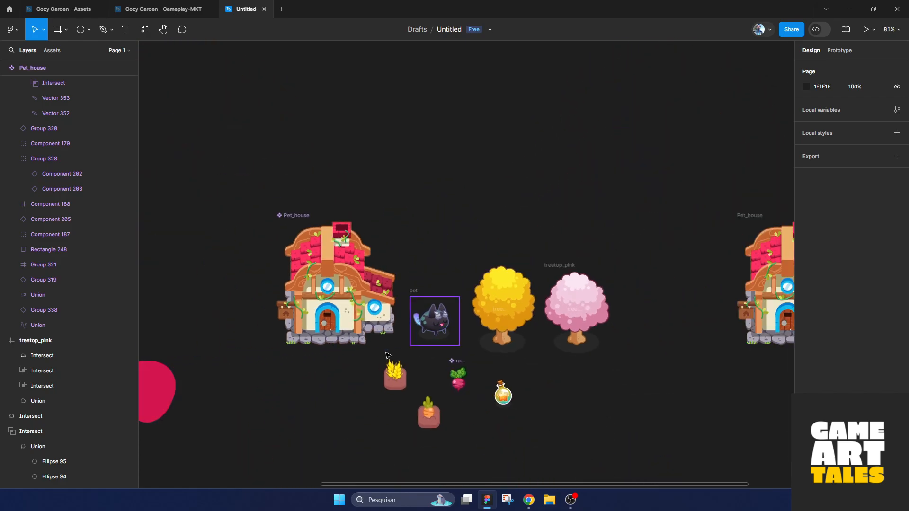
left_click_drag(382, 355, 355, 339)
left_click_drag(717, 272, 679, 220)
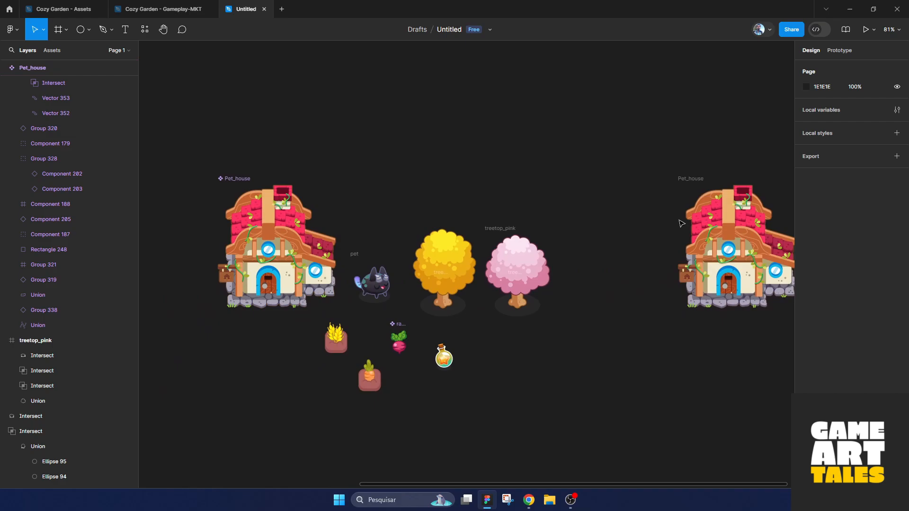
scroll(365, 308, "up", 3)
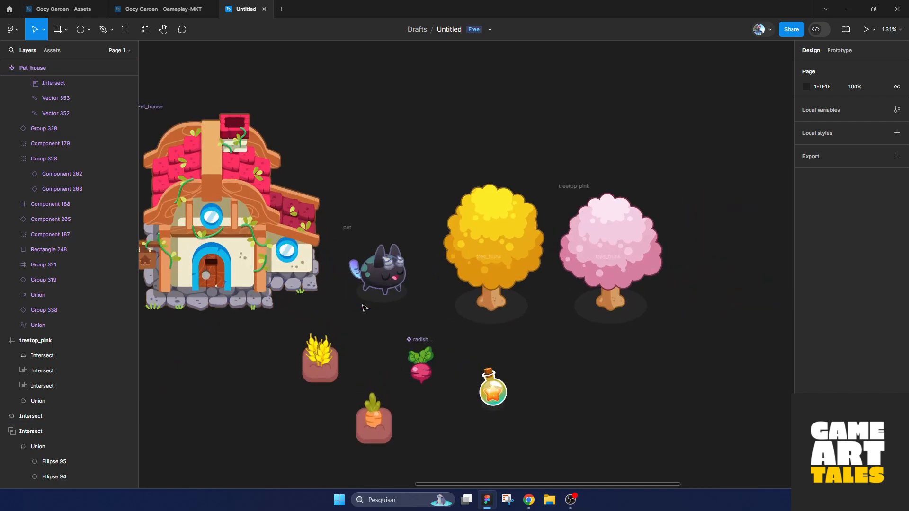
scroll(384, 286, "up", 3)
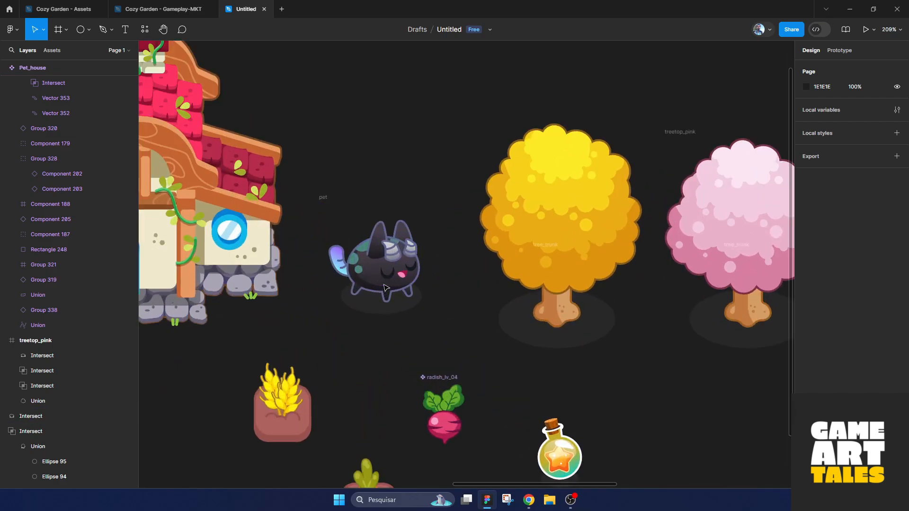
left_click_drag(381, 330, 436, 319)
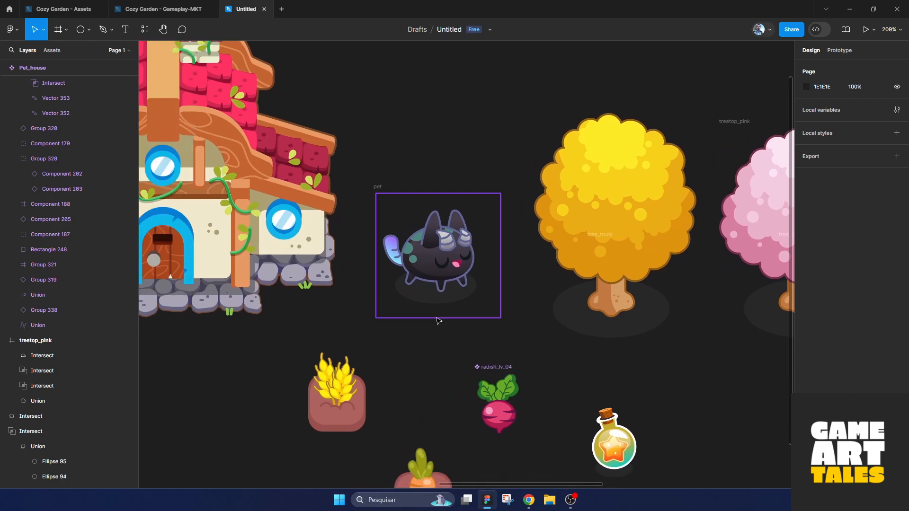
scroll(436, 270, "up", 4)
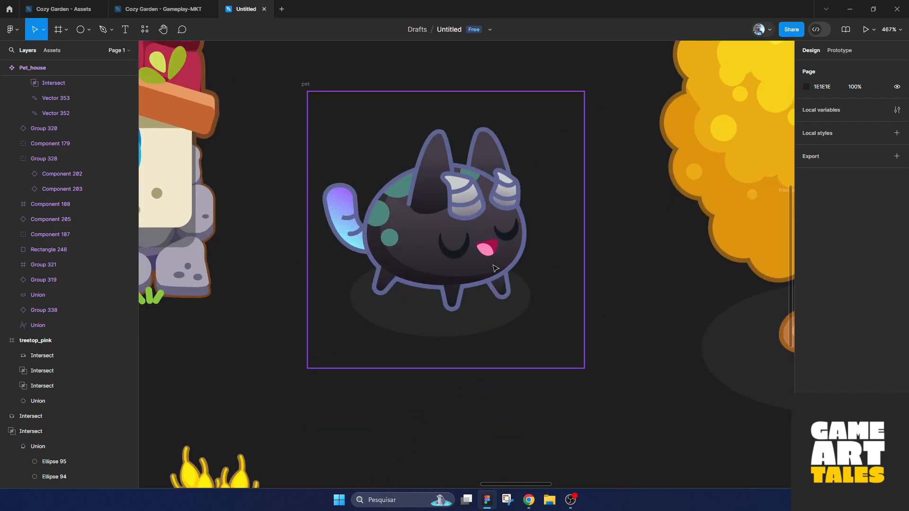
Step: Detach the pet's body instance from its main component
left_click(444, 257, "ctrl")
left_click(352, 229)
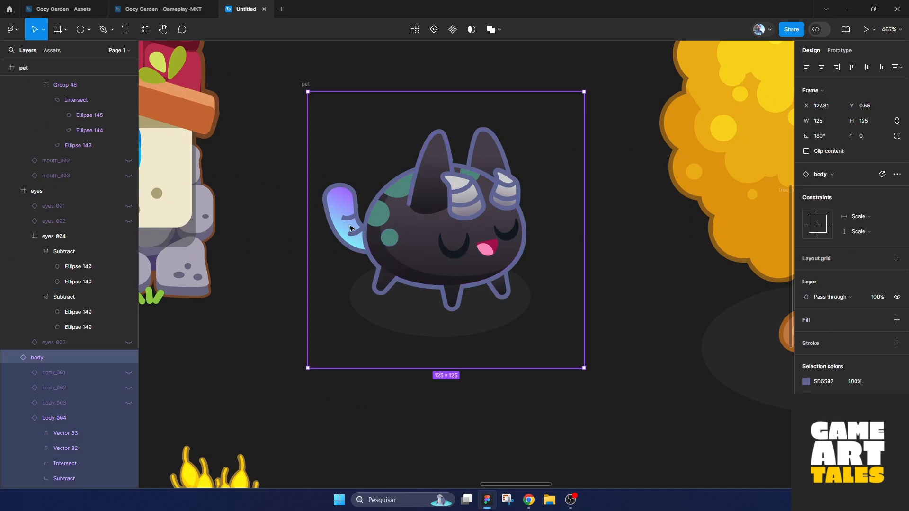
right_click(48, 359)
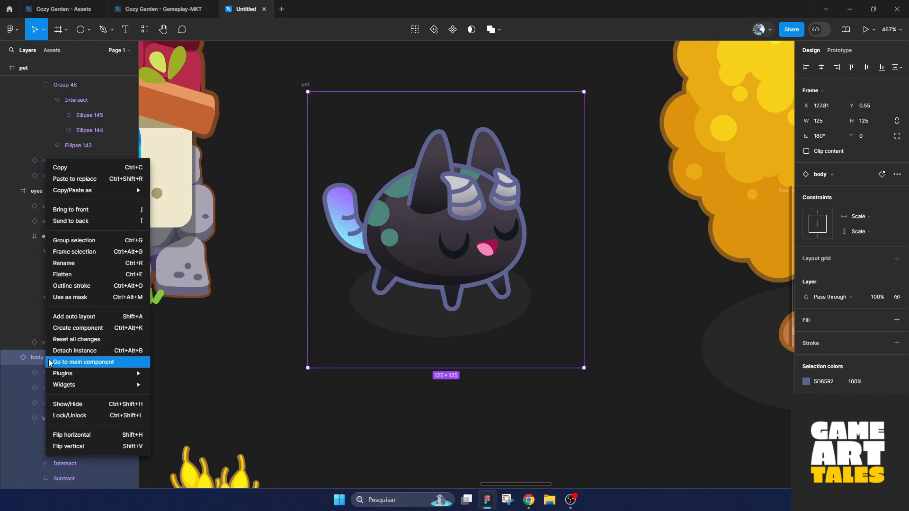
left_click(75, 351)
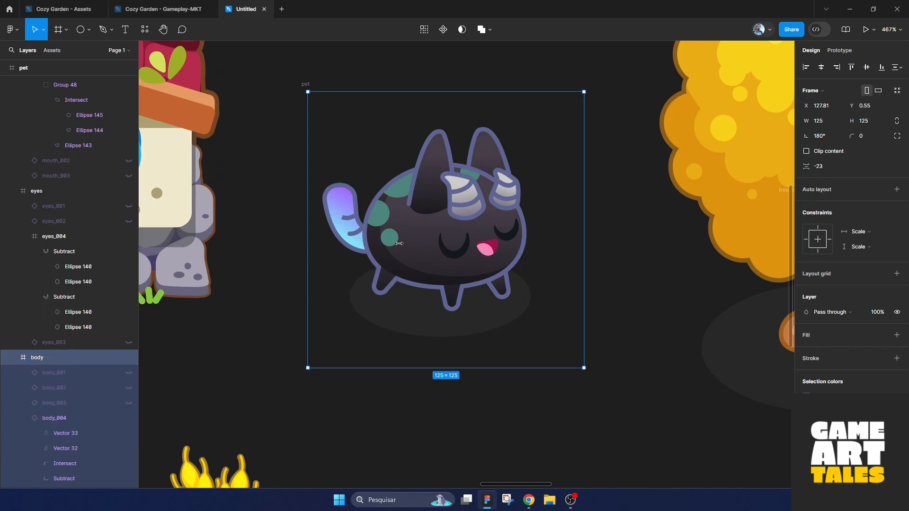
Step: Hide the dark body_004 variant of the pet, preview the other bodies, and show the white body_001
left_click(58, 372)
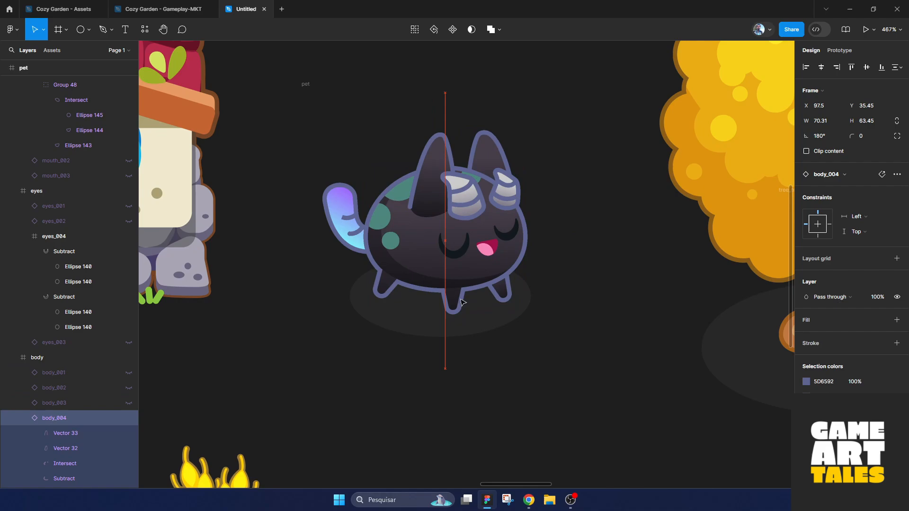
left_click(347, 231)
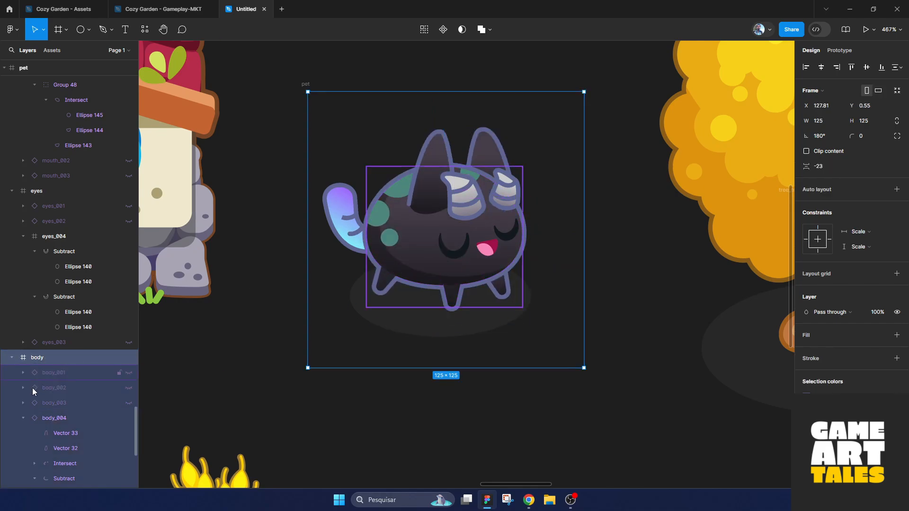
left_click(28, 418)
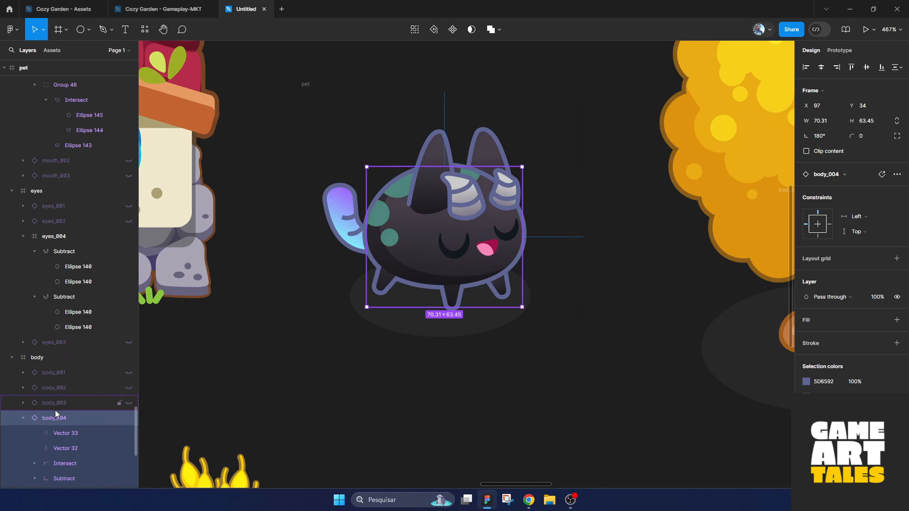
left_click(129, 418)
left_click(129, 403)
left_click(128, 403)
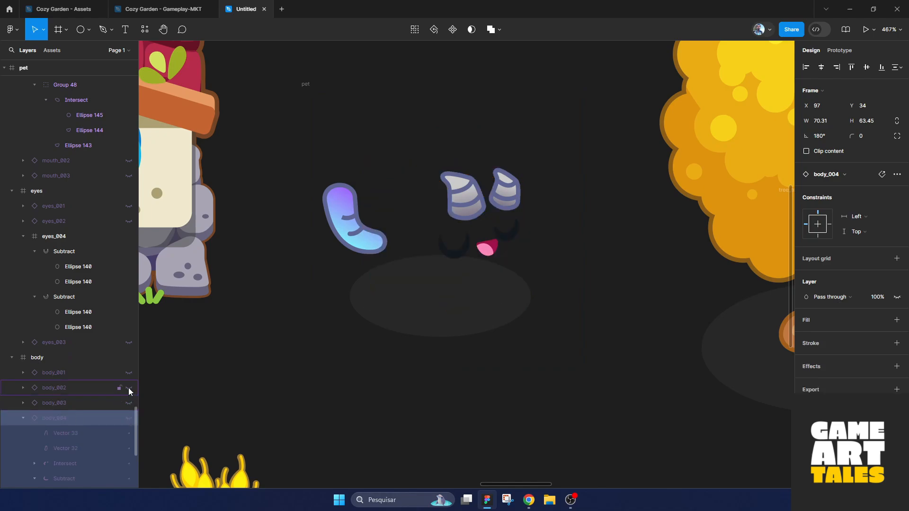
left_click(129, 387)
left_click(129, 388)
left_click(129, 373)
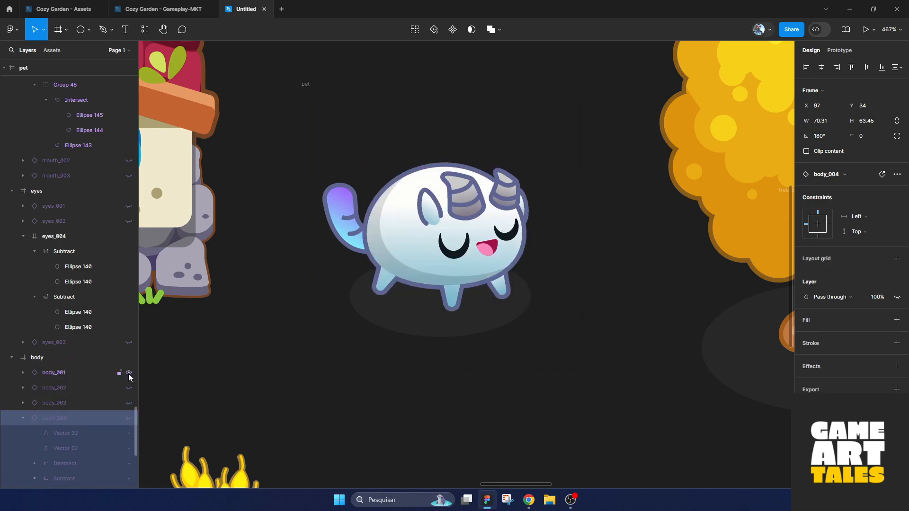
Step: Hide the pet's tail_001, preview tail_002, and show the orange tail_003 instead
left_click(21, 418)
scroll(59, 411, "down", 2)
left_click(59, 407)
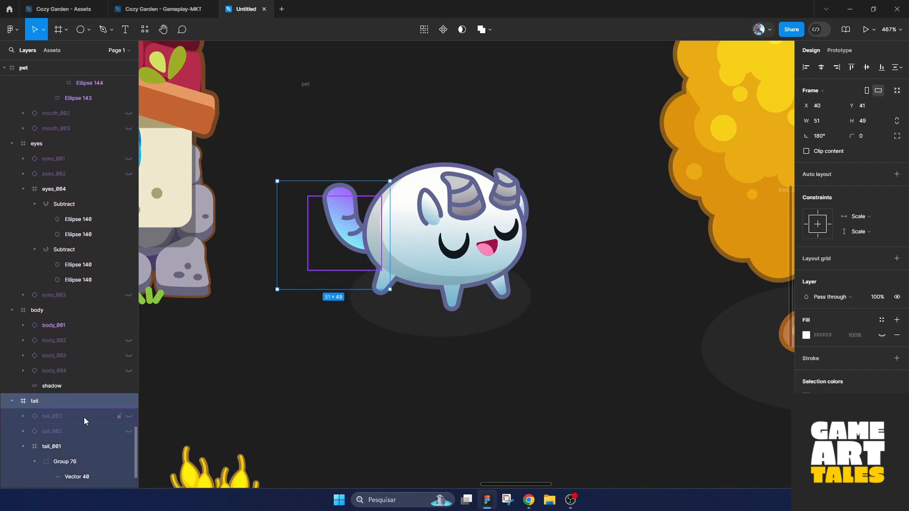
left_click(21, 447)
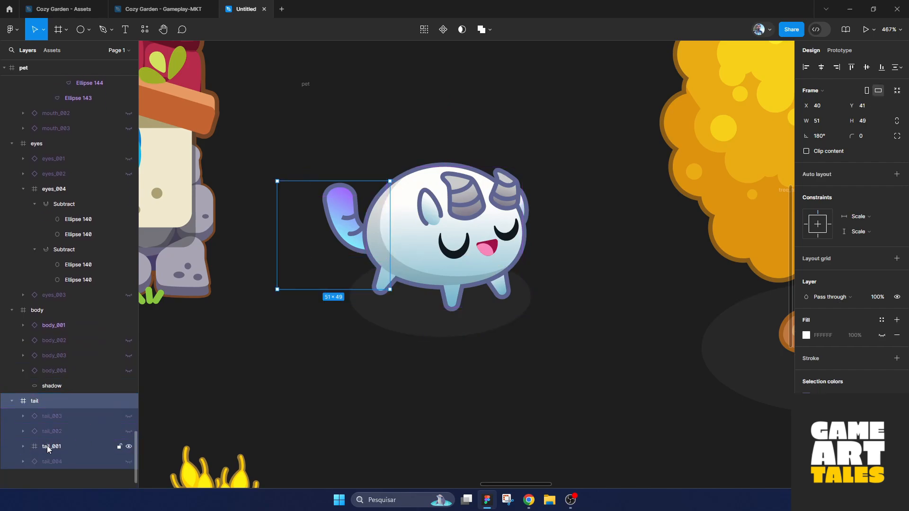
left_click(129, 447)
left_click(129, 432)
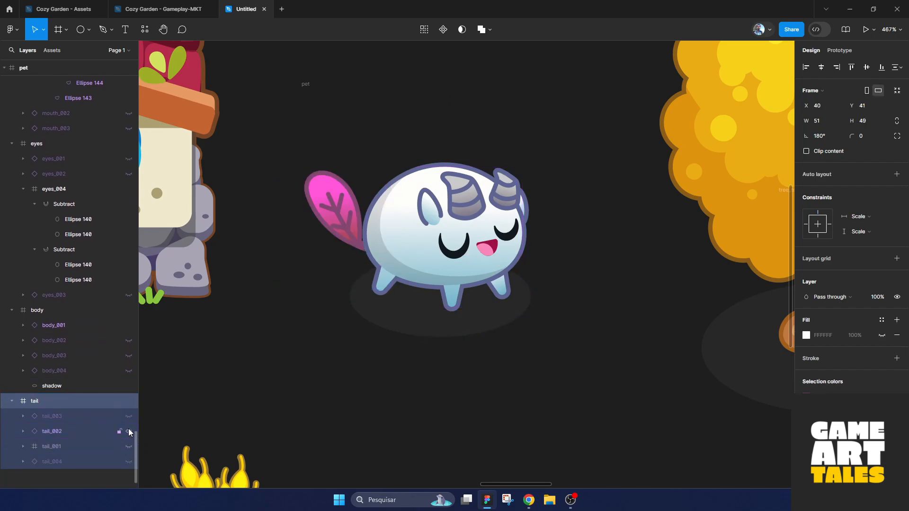
left_click(128, 431)
left_click(129, 416)
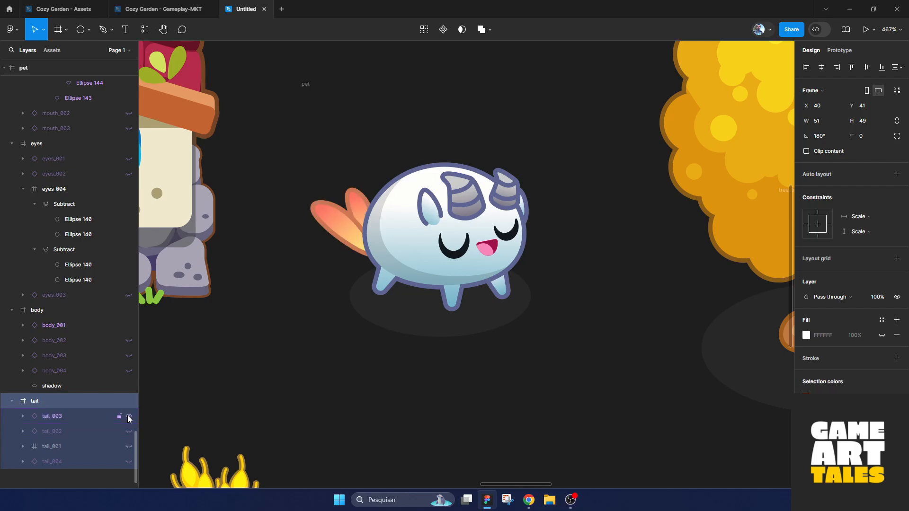
Step: Replace the pet's striped grey horns with the purple-to-blue gradient horns
left_click(466, 207, "ctrl")
scroll(102, 217, "up", 2)
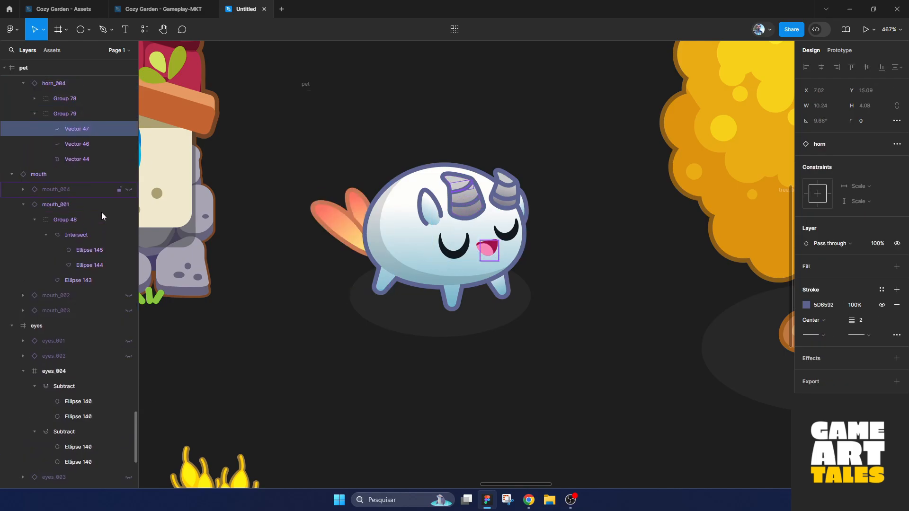
scroll(103, 208, "up", 1)
Step: Move the cut-out ellipse of both pet eyes downward so the closed eyes become upward-arched smiles
left_click_drag(440, 240, 459, 271)
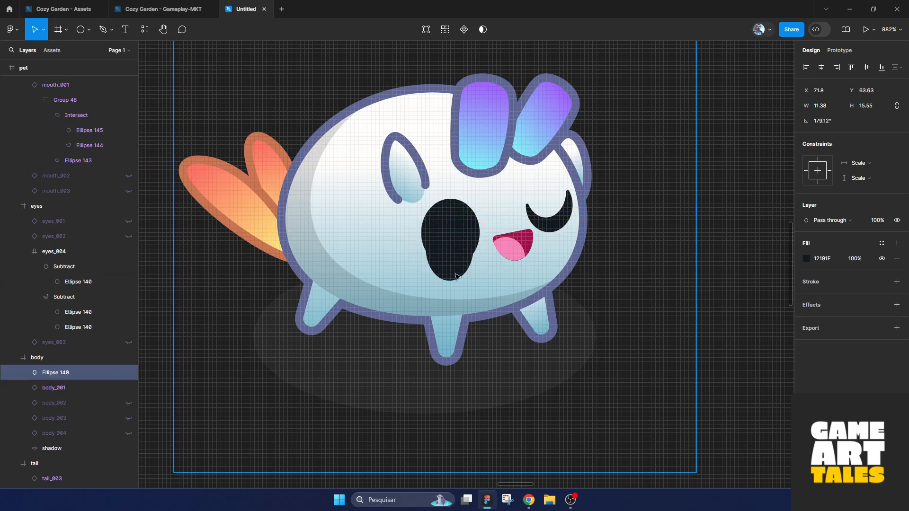
left_click(554, 219, "ctrl")
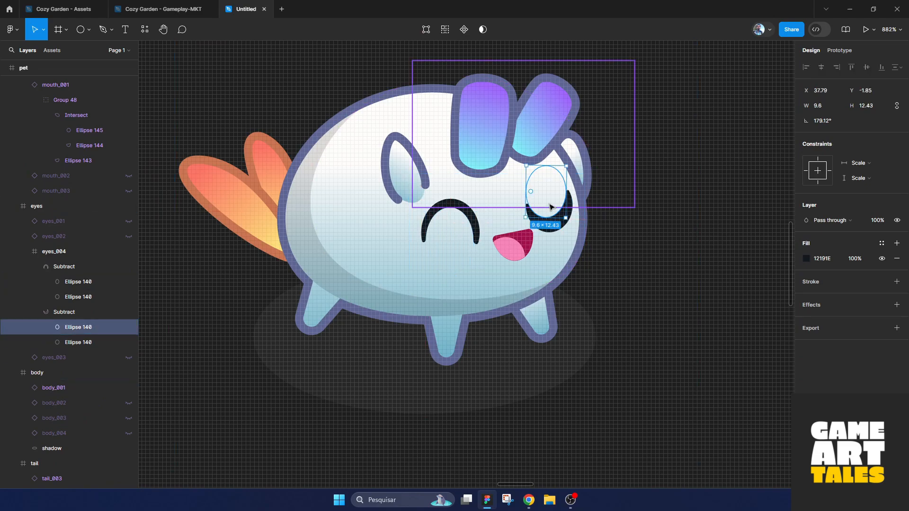
left_click_drag(550, 206, 555, 232)
left_click_drag(621, 292, 631, 294)
scroll(632, 297, "down", 6)
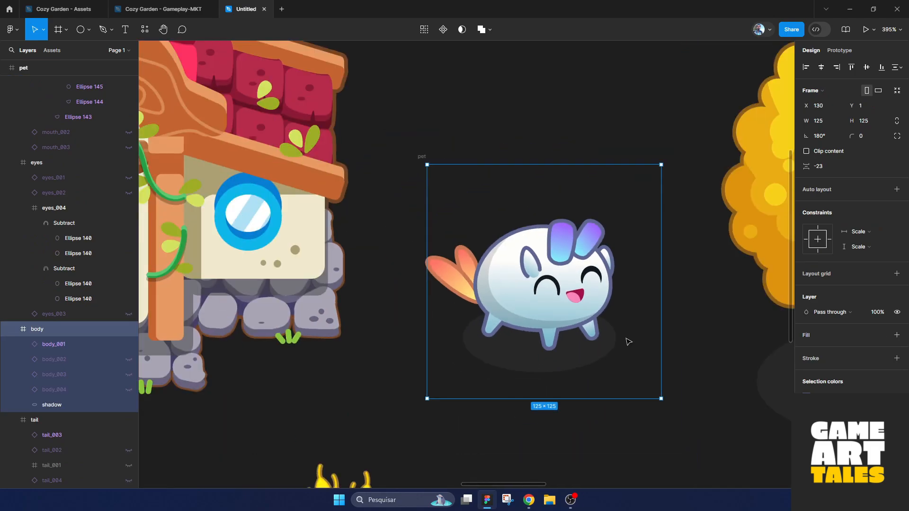
Step: Examine the restyled pet up close and alongside the house, trees, crops and potion
scroll(630, 349, "right", 2)
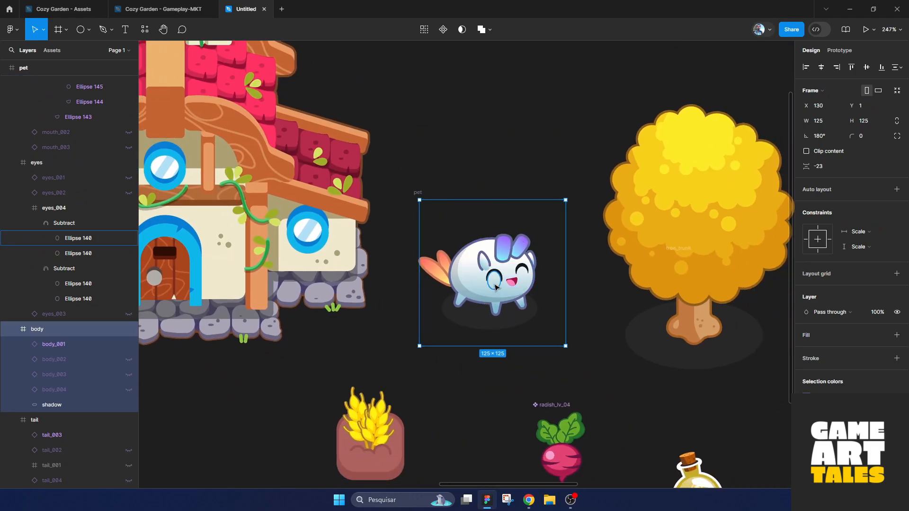
scroll(519, 285, "up", 5)
scroll(495, 267, "down", 6)
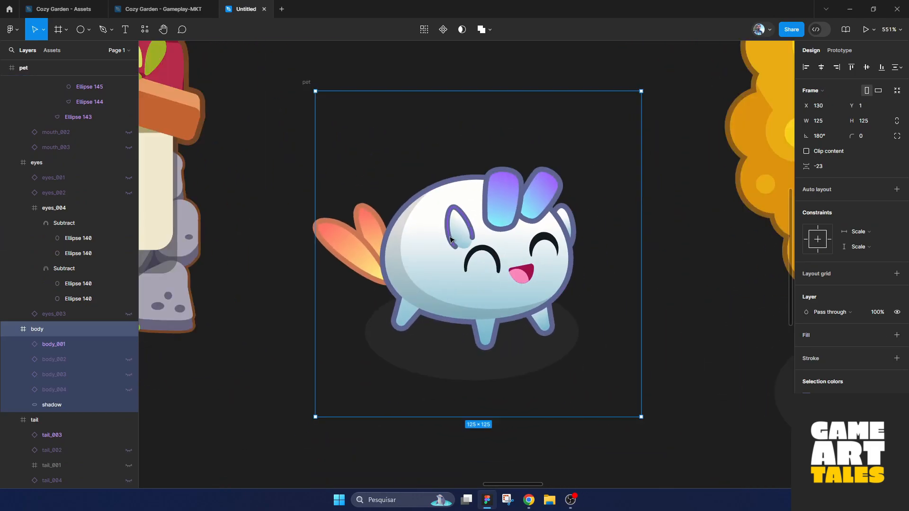
scroll(567, 347, "down", 3)
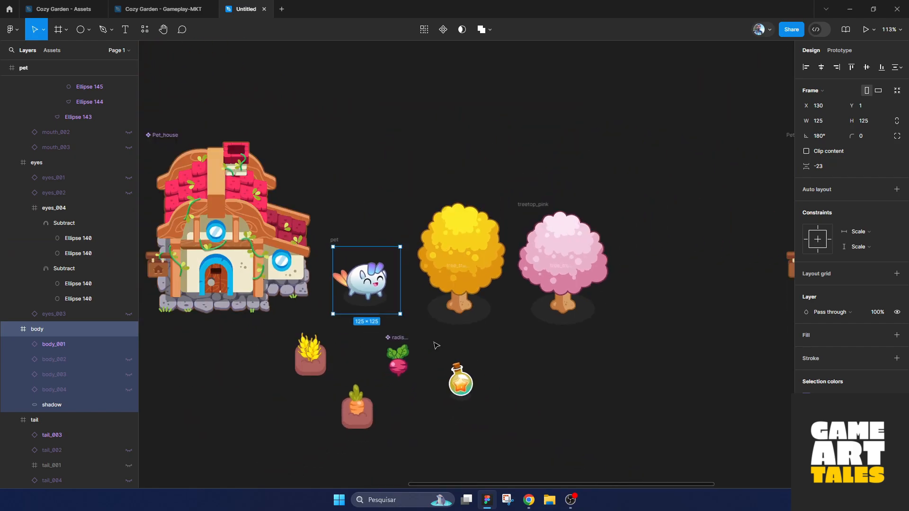
left_click(646, 335)
left_click_drag(646, 335, 556, 331)
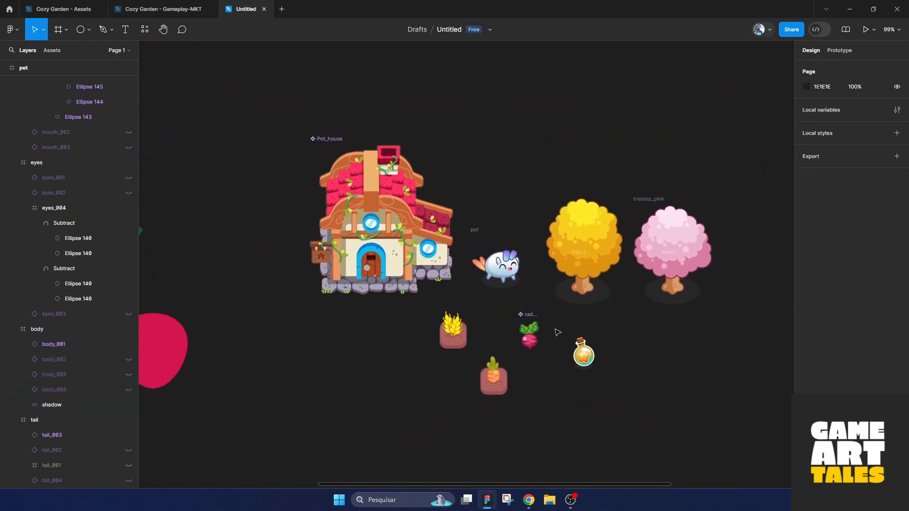
scroll(440, 334, "up", 1)
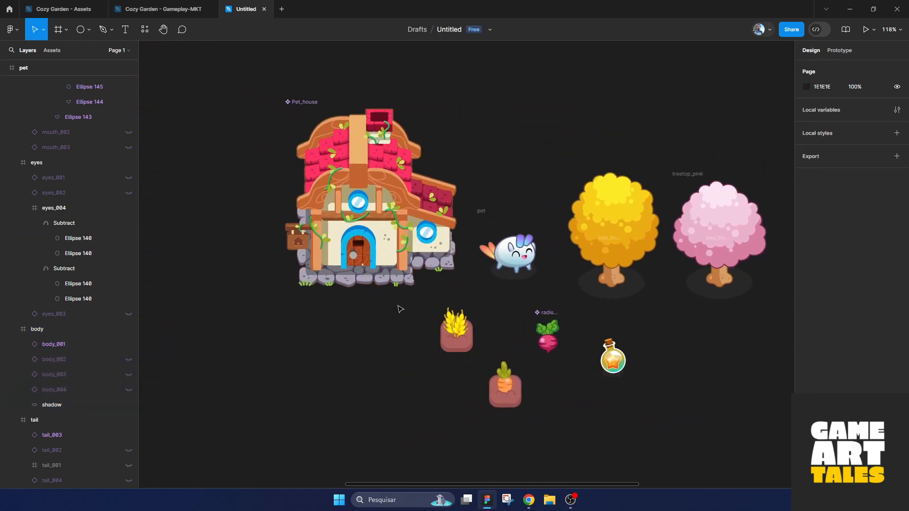
scroll(393, 326, "up", 1)
scroll(367, 350, "down", 1)
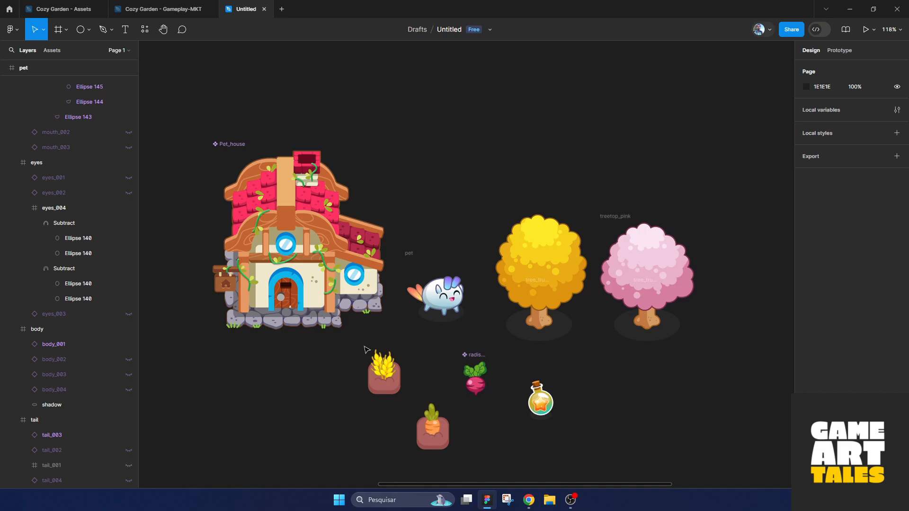
Step: Look over the outlined strawberry with its reference images and compare it with the other game assets
mouse_move(142, 371)
left_mouse_down()
mouse_move(411, 321)
mouse_move(529, 314)
left_mouse_up()
left_click_drag(340, 281, 450, 283)
scroll(330, 282, "up", 4)
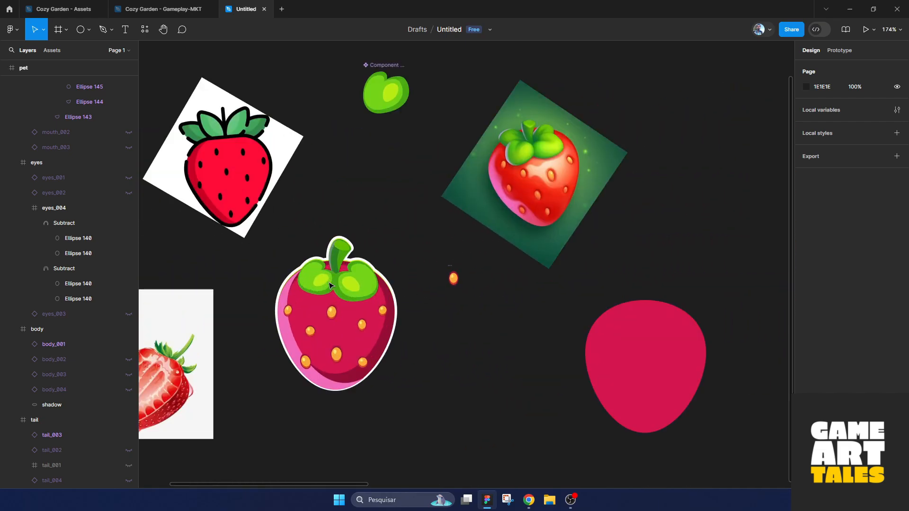
scroll(407, 288, "down", 8)
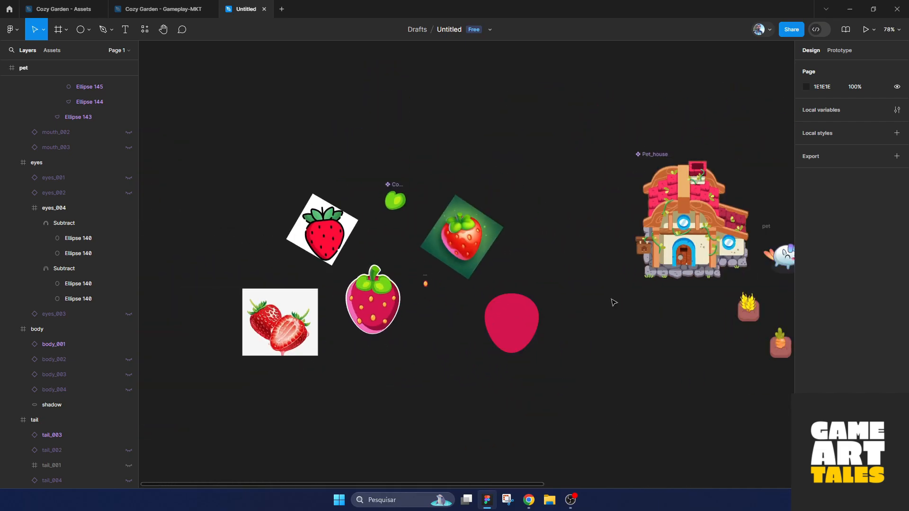
left_click_drag(620, 303, 319, 304)
left_click_drag(520, 321, 536, 351)
Step: Switch to the browser and look over the Cozy Garden store page on Steam
scroll(536, 351, "up", 5)
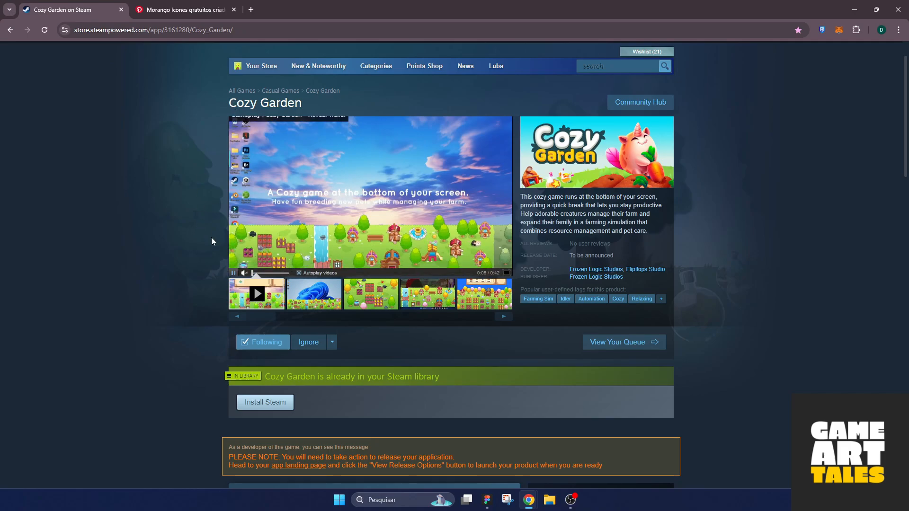
scroll(211, 241, "down", 3)
scroll(277, 300, "up", 3)
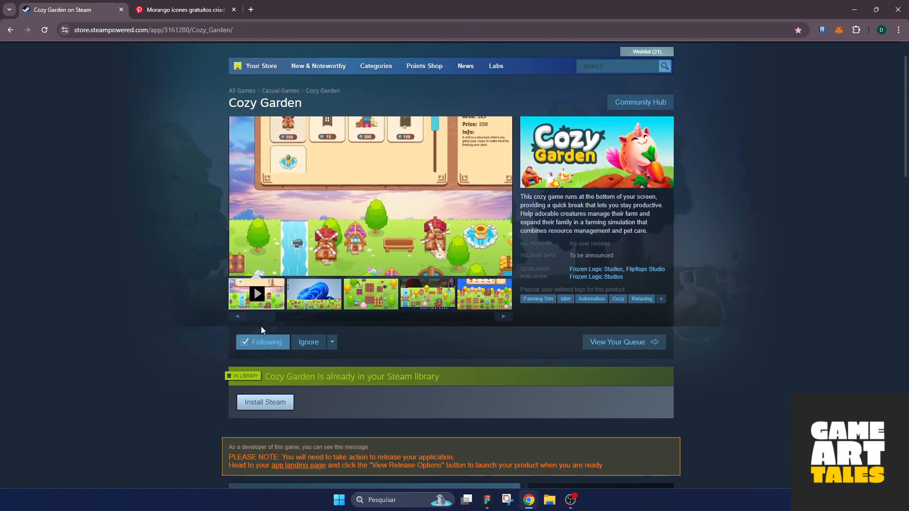